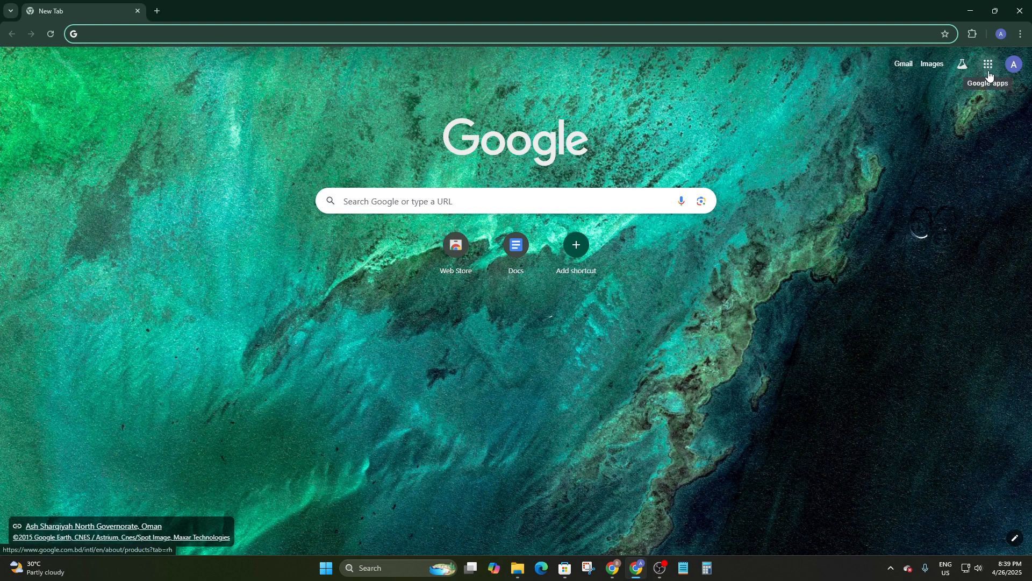
Step: Open Google Forms, create a blank form and dismiss the tour offer
{"action": "left_click", "coordinate": [988, 66]}
{"action": "scroll", "coordinate": [919, 247], "scroll_direction": "down", "scroll_amount": 4}
{"action": "scroll", "coordinate": [944, 188], "scroll_direction": "down", "scroll_amount": 5}
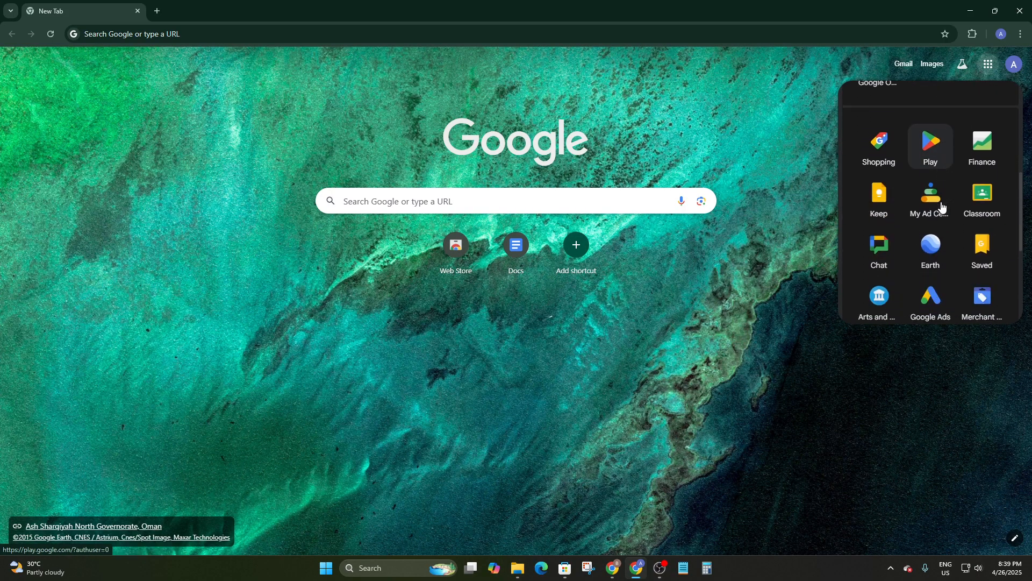
{"action": "left_click", "coordinate": [981, 187]}
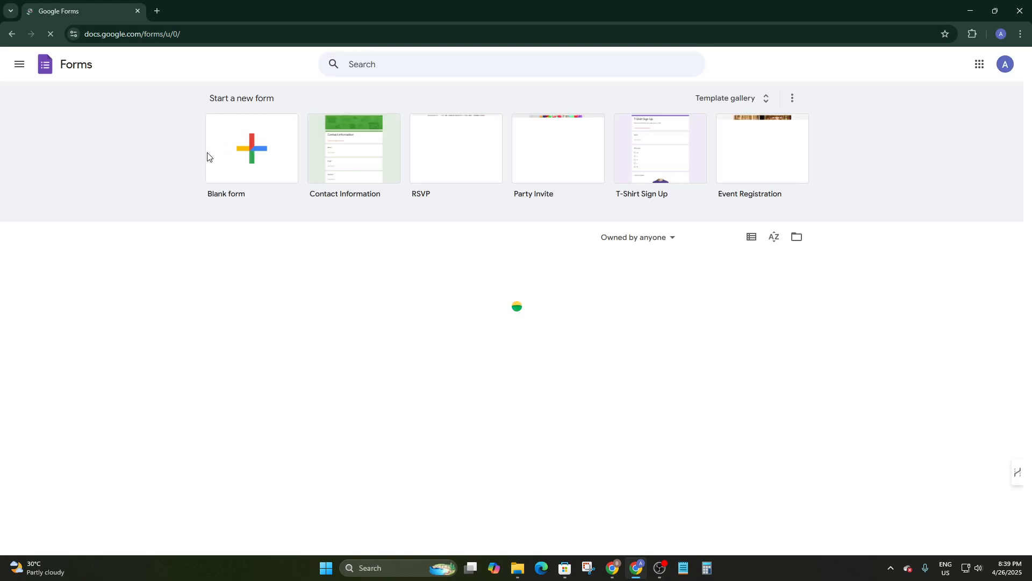
{"action": "left_click", "coordinate": [276, 139]}
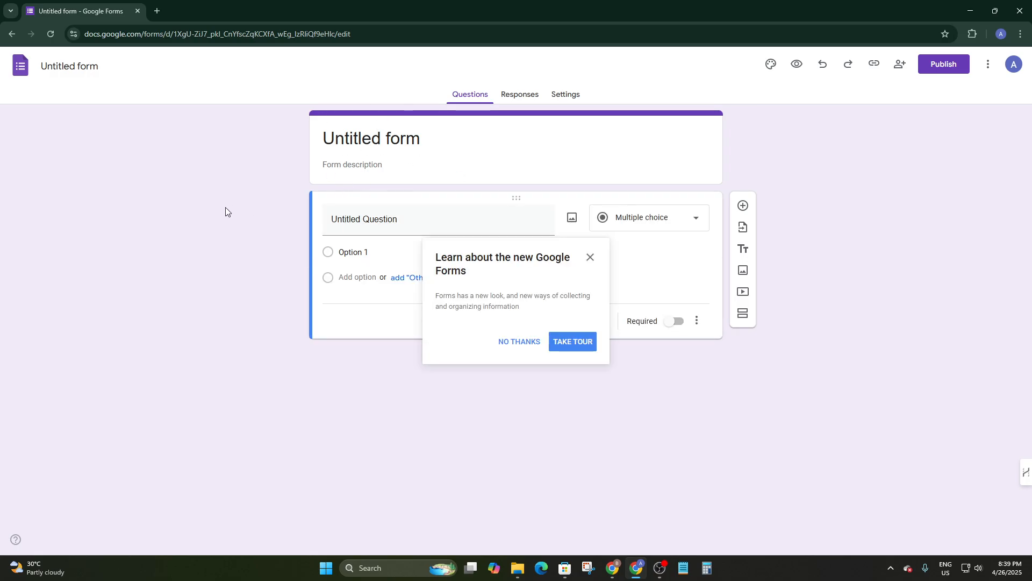
{"action": "left_click", "coordinate": [590, 257]}
Step: Set the form title to "Are you satisfied with your work?"
{"action": "left_click_drag", "start_coordinate": [292, 163], "coordinate": [326, 135]}
{"action": "left_click", "coordinate": [432, 139]}
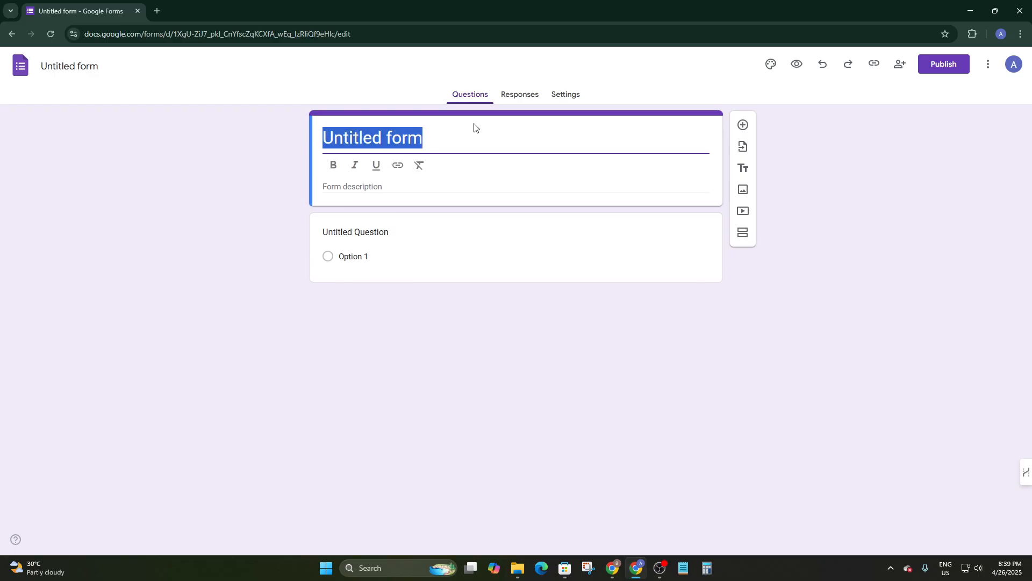
{"action": "type", "text": "A"}
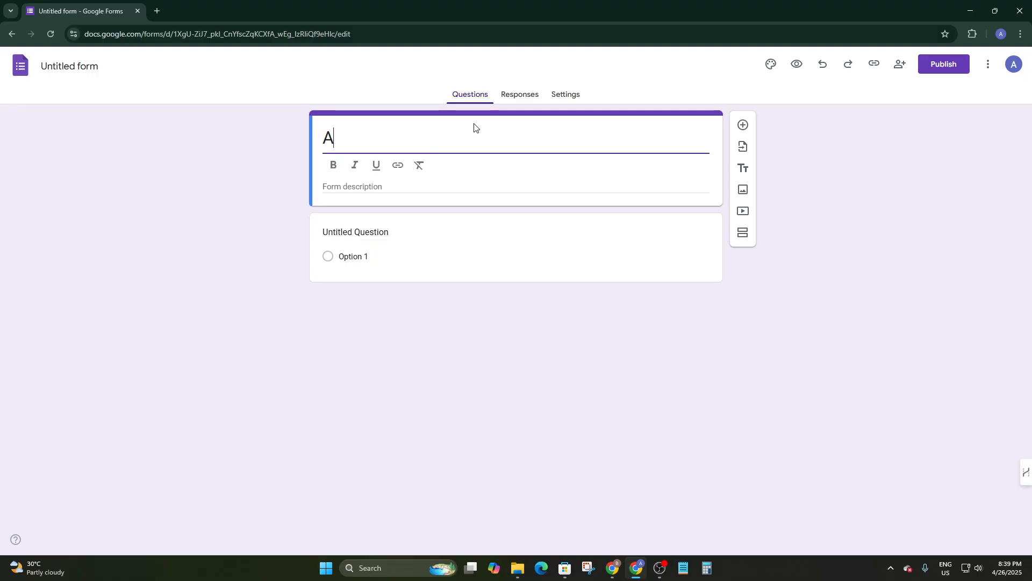
{"action": "type", "text": "re Yo"}
{"action": "key", "text": "BackSpace"}
{"action": "key", "text": "BackSpace"}
{"action": "type", "text": "you "}
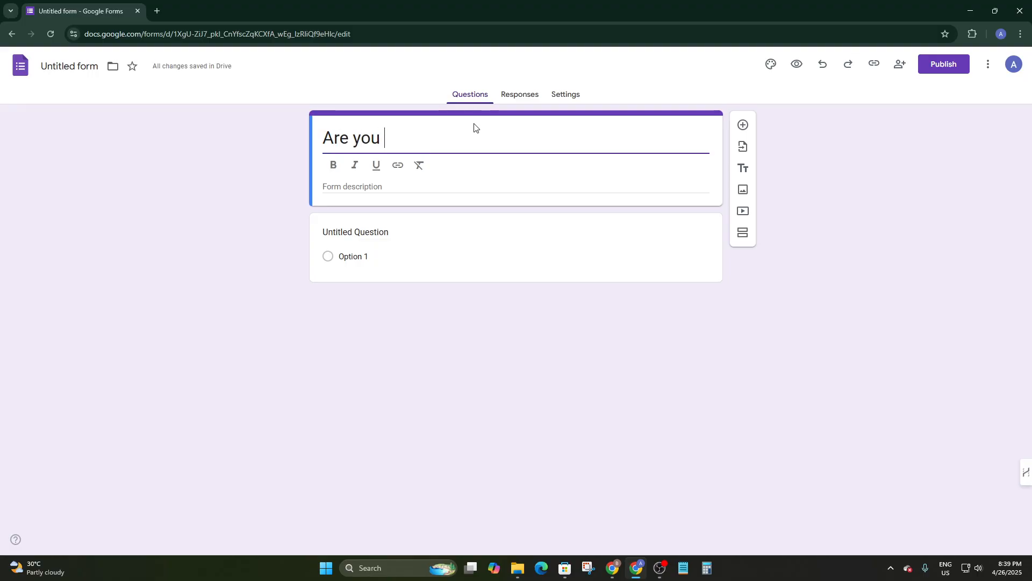
{"action": "type", "text": "satisf"}
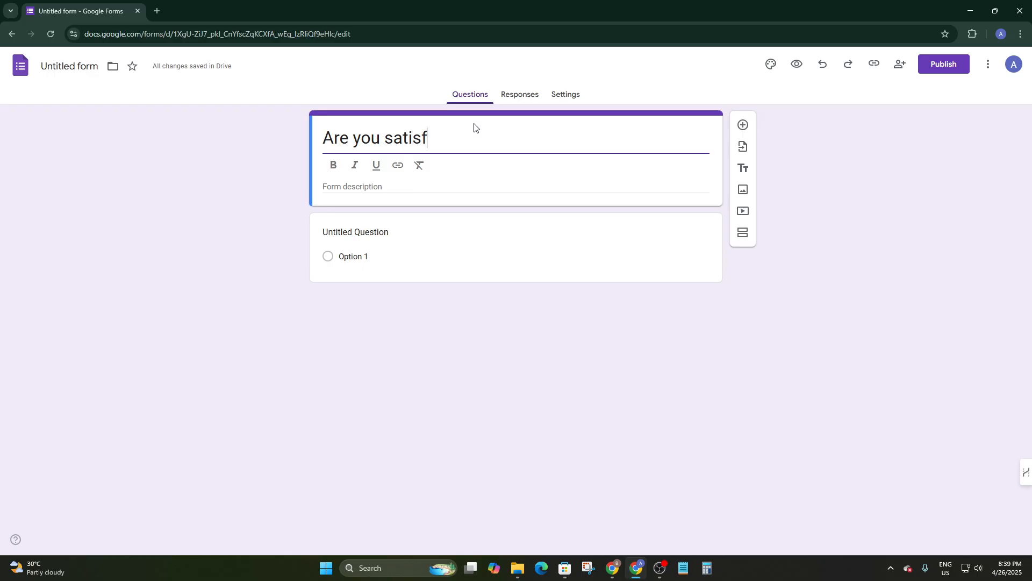
{"action": "type", "text": "ied w"}
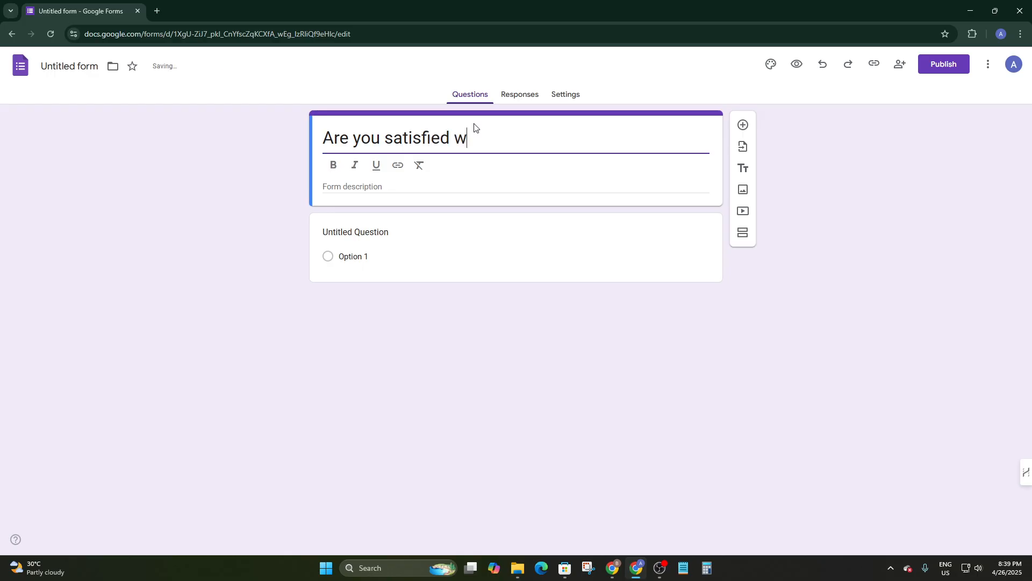
{"action": "type", "text": "ith your worjk"}
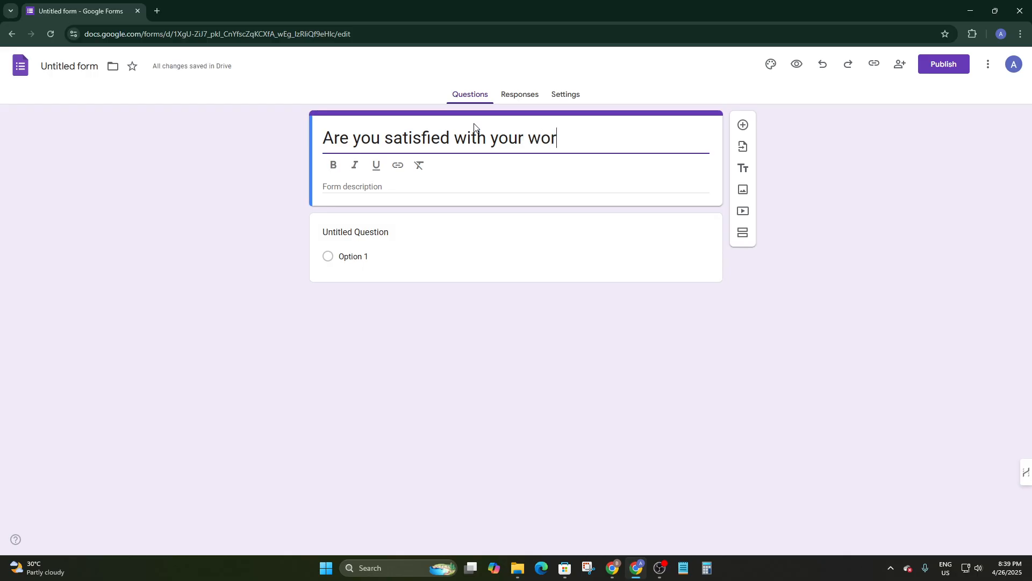
{"action": "key", "text": "BackSpace"}
{"action": "key", "text": "BackSpace"}
{"action": "type", "text": "k"}
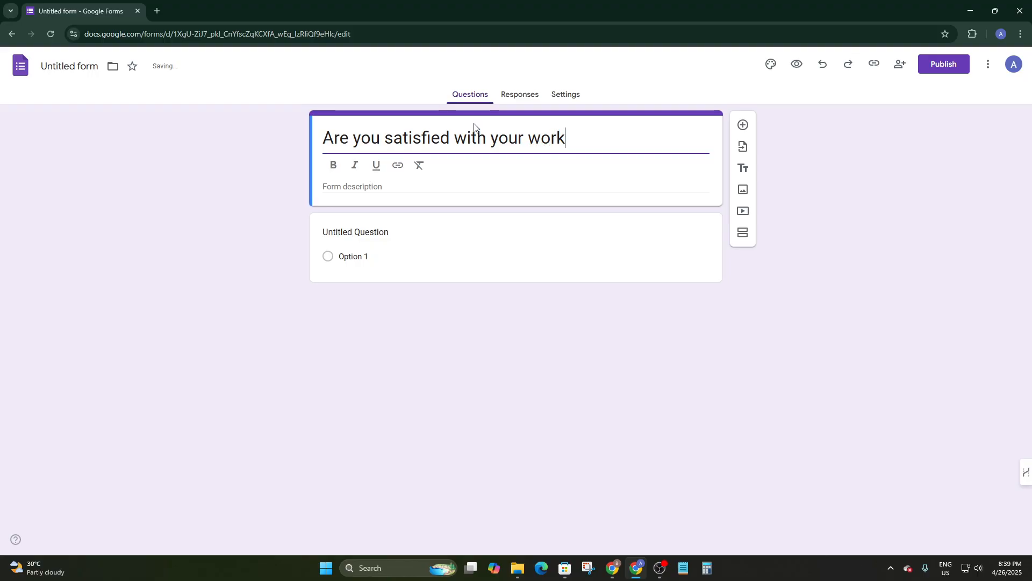
{"action": "type", "text": "?"}
Step: Enter "This is a Survey Questionnaire" as the form description, with the spelling of the last word corrected
{"action": "left_click", "coordinate": [417, 188]}
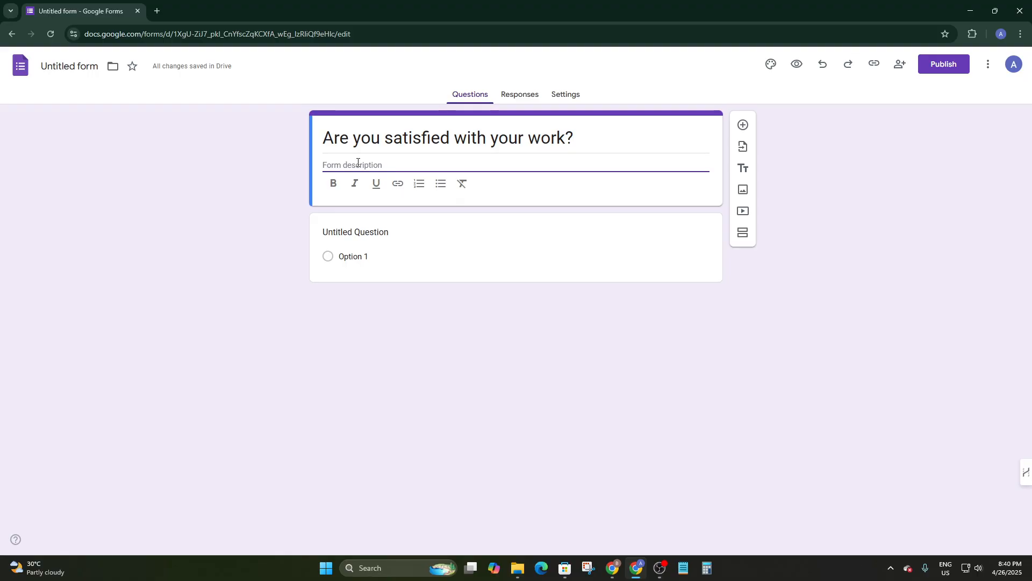
{"action": "type", "text": "This is a Survey Qusionnire"}
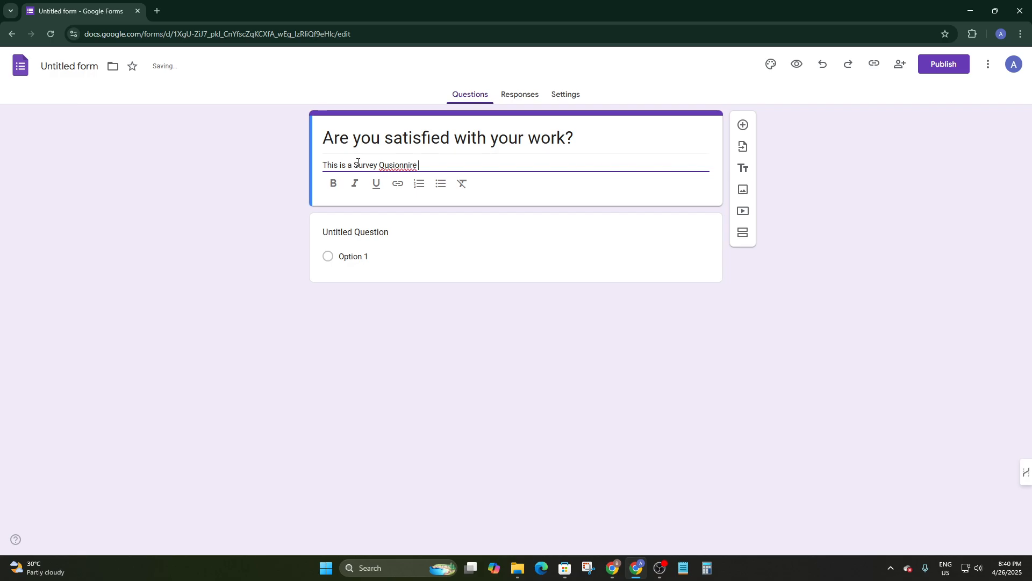
{"action": "right_click", "coordinate": [385, 167]}
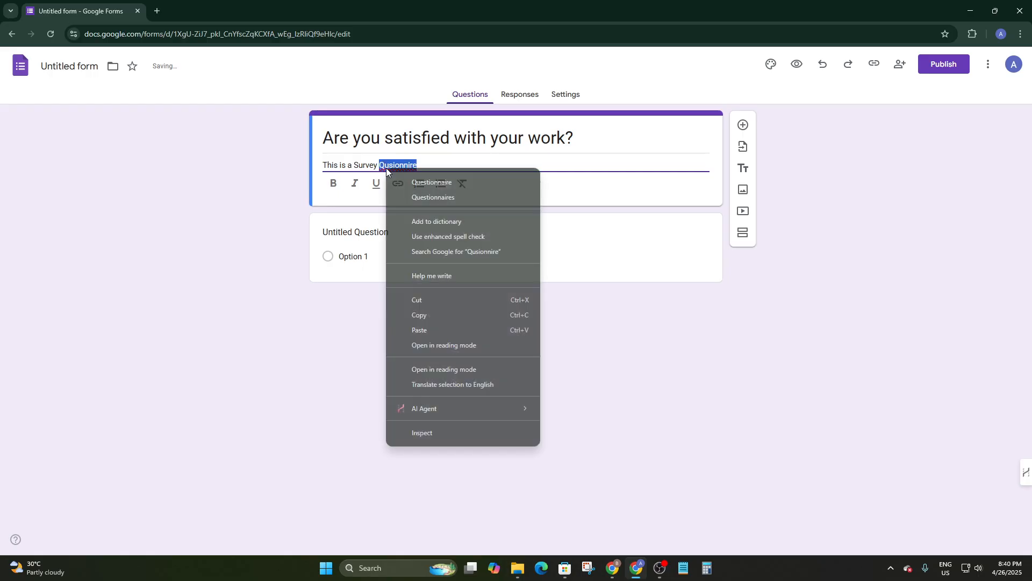
{"action": "left_click", "coordinate": [418, 181]}
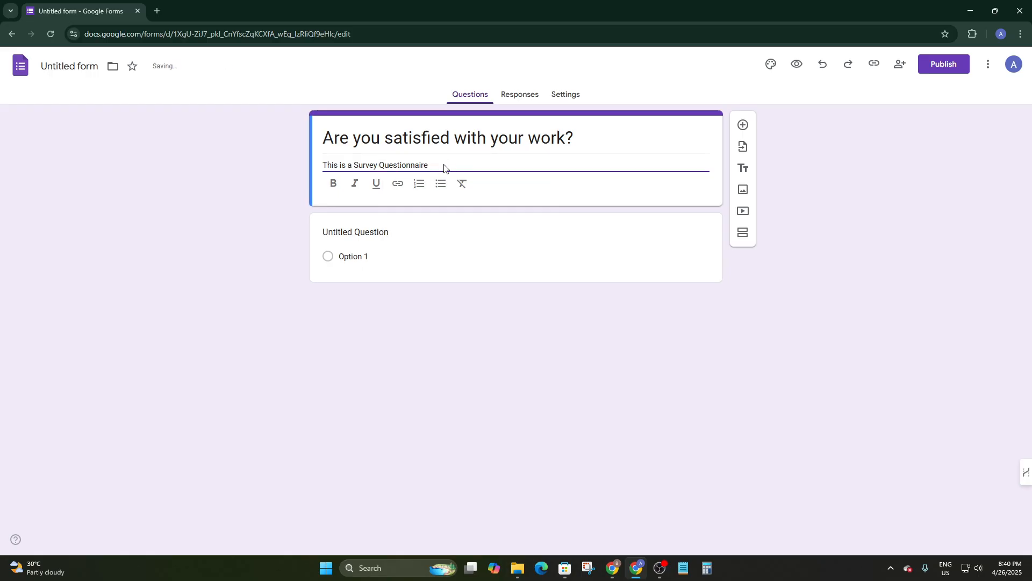
Step: Extend the description with ". Your Opinion will not be shared in anywhere." and start a new line
{"action": "type", "text": ". I"}
{"action": "type", "text": "You"}
{"action": "type", "text": "r "}
{"action": "type", "text": "Opinion"}
{"action": "type", "text": " will"}
{"action": "type", "text": " not "}
{"action": "type", "text": "be share"}
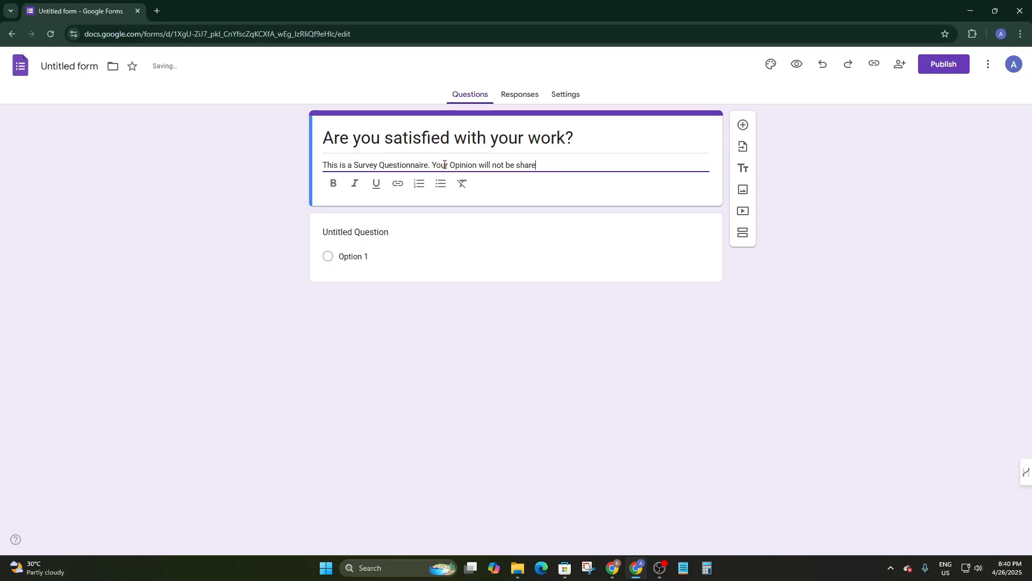
{"action": "type", "text": "d in anywhere."}
{"action": "key", "text": "Return"}
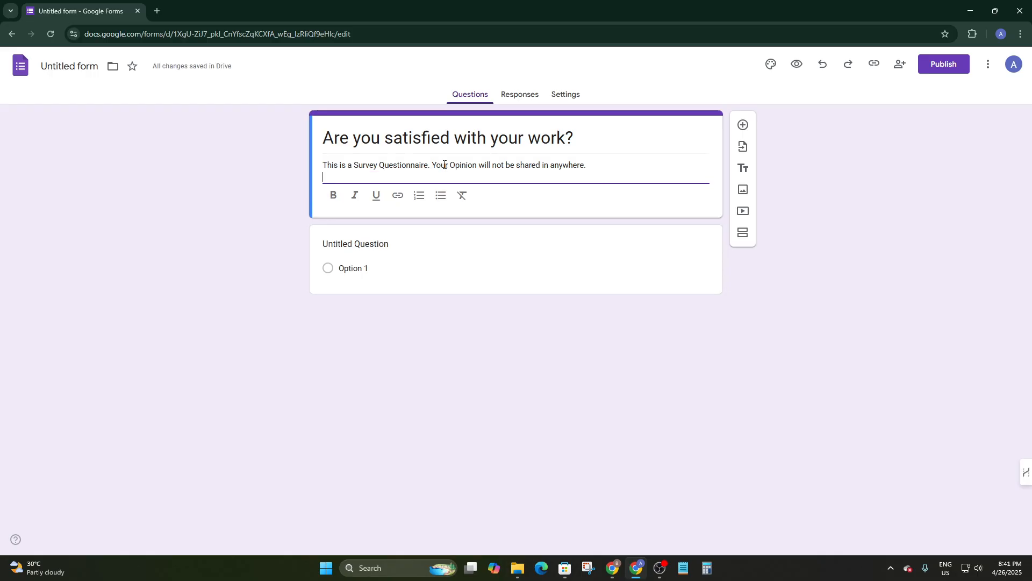
Step: Write "Answer The Following Questions" in bold on the second description line, correcting the spelling of "Questions"
{"action": "left_click", "coordinate": [335, 194]}
{"action": "type", "text": "Answer"}
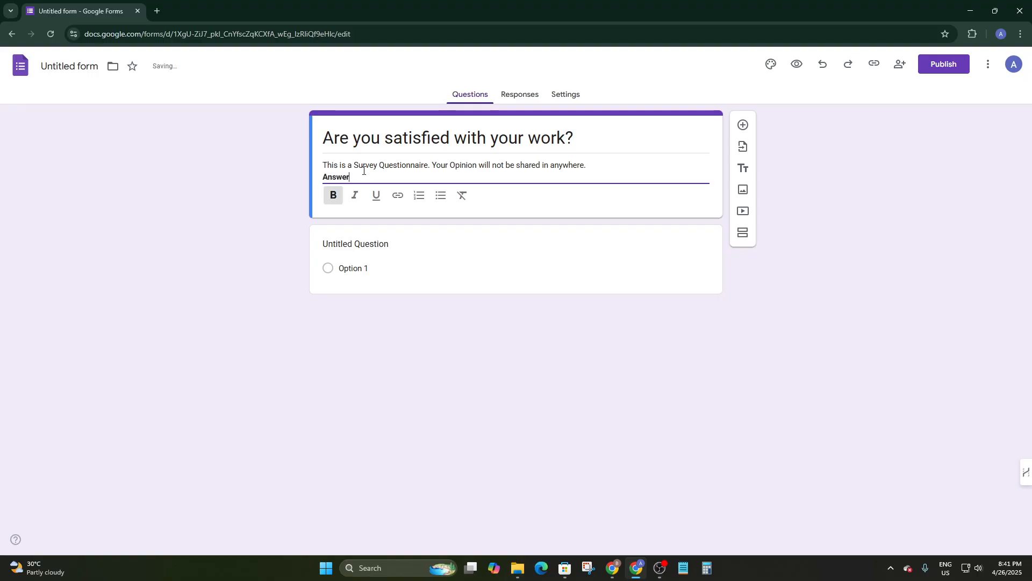
{"action": "type", "text": " The"}
{"action": "type", "text": " Followin"}
{"action": "type", "text": "g Q"}
{"action": "type", "text": "uis"}
{"action": "type", "text": "ons"}
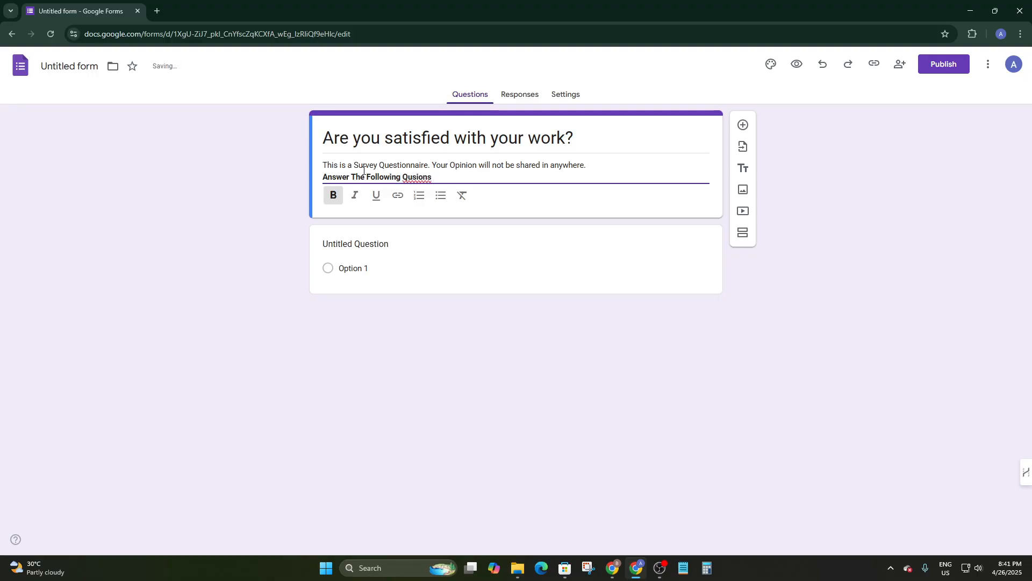
{"action": "right_click", "coordinate": [411, 177]}
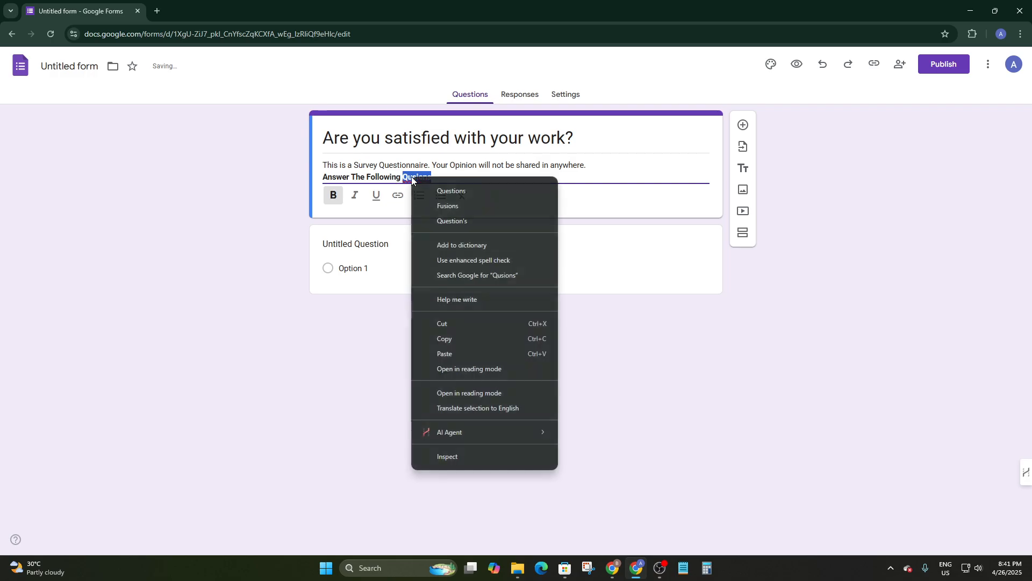
{"action": "left_click", "coordinate": [451, 191]}
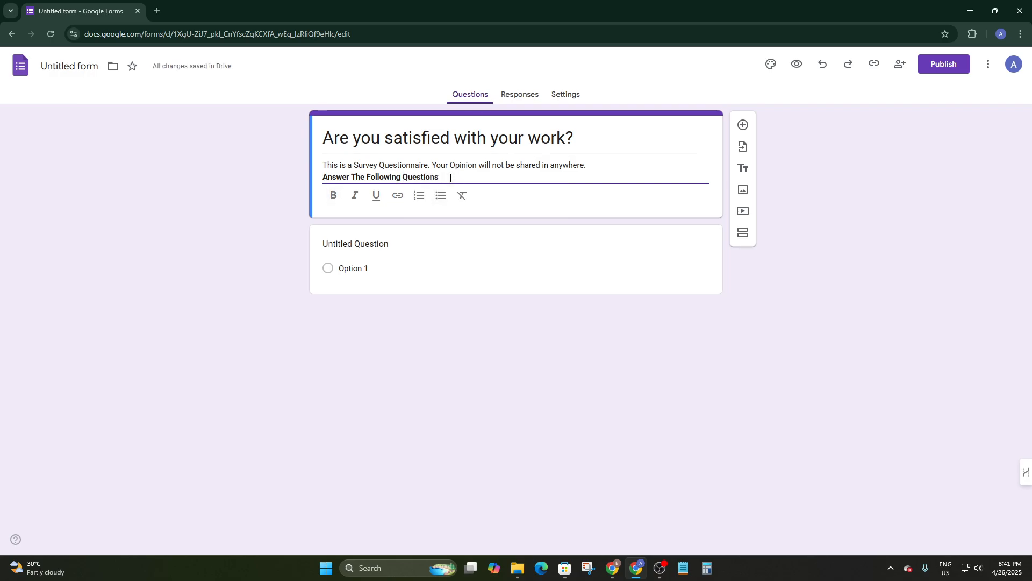
Step: Continue the bold description line with "Only If You Are an Employee and You", capitalizing "Only"
{"action": "type", "text": "only"}
{"action": "left_click_drag", "start_coordinate": [456, 171], "coordinate": [441, 187]}
{"action": "key", "text": "BackSpace"}
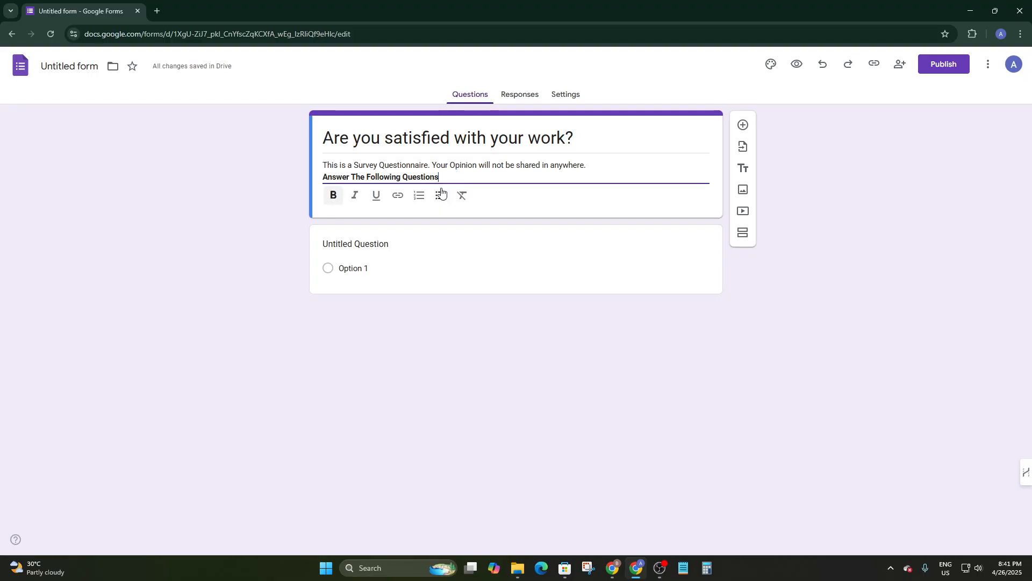
{"action": "type", "text": "Only"}
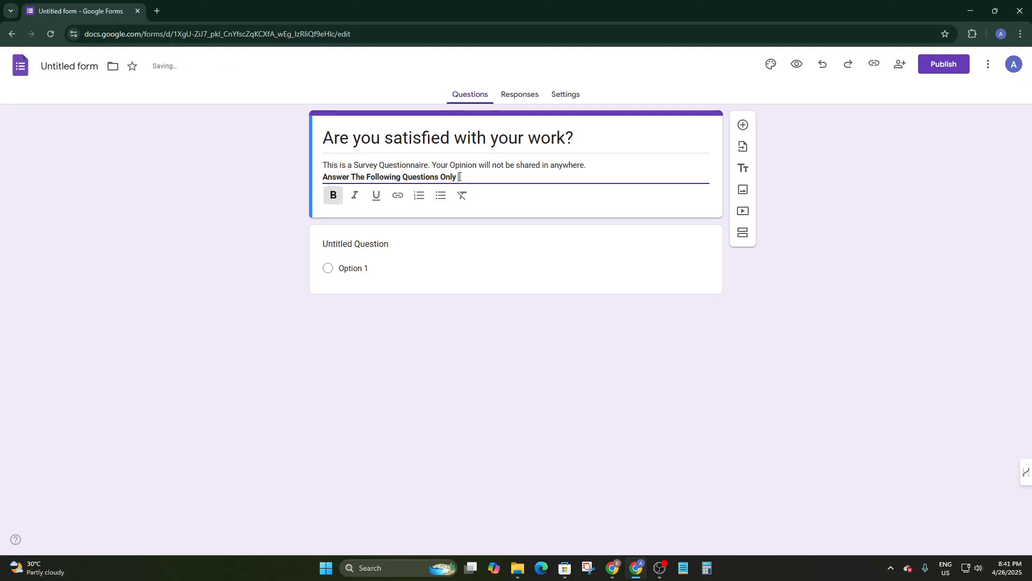
{"action": "type", "text": " If You Are an Emplo"}
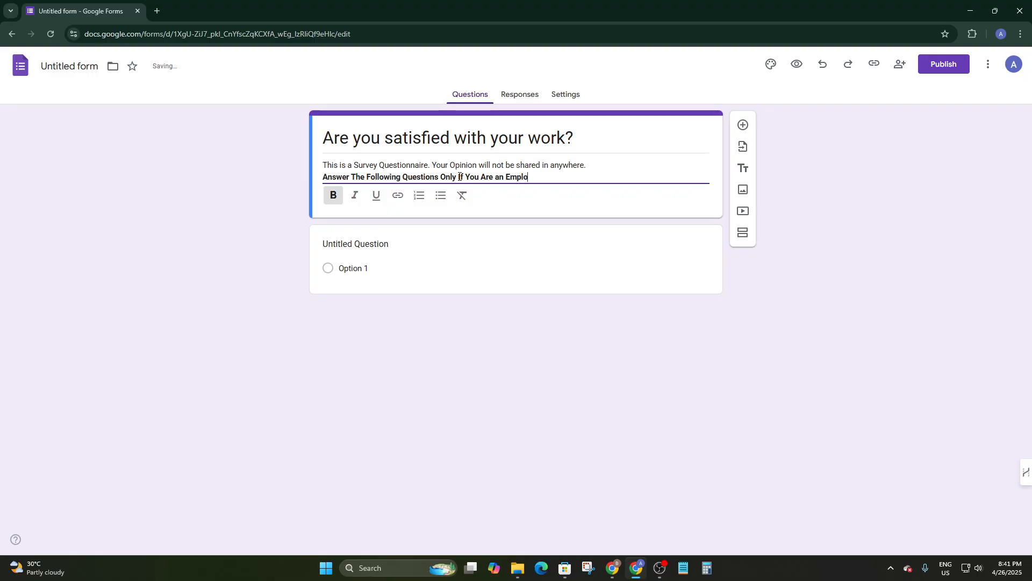
{"action": "type", "text": "yee"}
{"action": "type", "text": " and Yo"}
{"action": "type", "text": "u ar"}
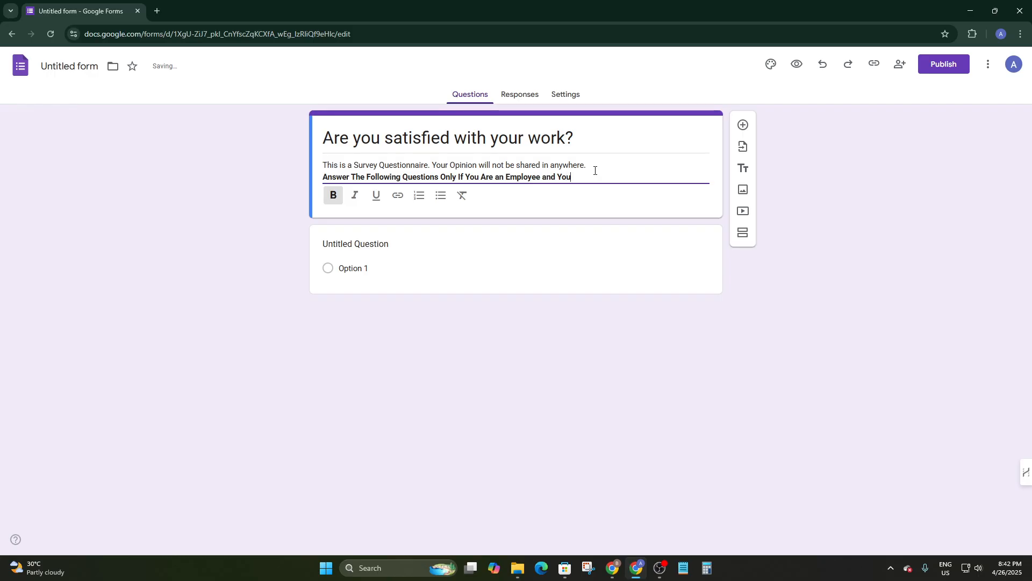
{"action": "type", "text": "e"}
{"action": "type", "text": " at Ikea"}
{"action": "key", "text": "BackSpace"}
{"action": "key", "text": "BackSpace"}
{"action": "key", "text": "BackSpace"}
{"action": "key", "text": "BackSpace"}
{"action": "key", "text": "BackSpace"}
{"action": "key", "text": "BackSpace"}
{"action": "key", "text": "BackSpace"}
{"action": "key", "text": "BackSpace"}
{"action": "key", "text": "BackSpace"}
{"action": "key", "text": "BackSpace"}
Step: Complete the bold description line so that it ends with "Your Age is At Least 23 years."
{"action": "type", "text": "r age"}
{"action": "key", "text": "BackSpace"}
{"action": "key", "text": "BackSpace"}
{"action": "key", "text": "BackSpace"}
{"action": "type", "text": "Age is At lear"}
{"action": "key", "text": "BackSpace"}
{"action": "key", "text": "BackSpace"}
{"action": "key", "text": "BackSpace"}
{"action": "type", "text": "Least 23"}
{"action": "type", "text": "ears."}
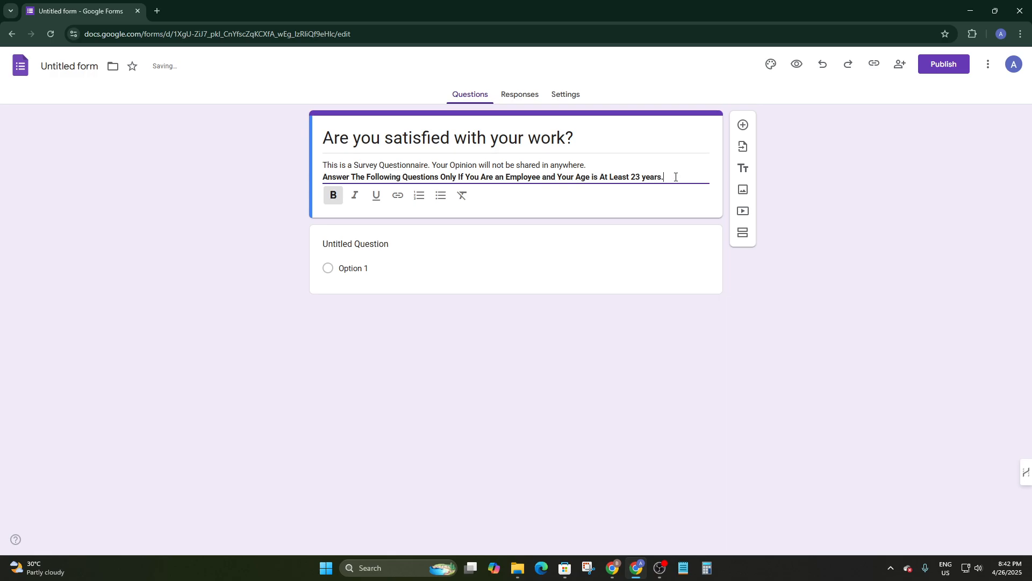
Step: Start a non-bold bulleted list on a new line below the bold sentence in the description
{"action": "key", "text": "Return"}
{"action": "key", "text": "ctrl+b"}
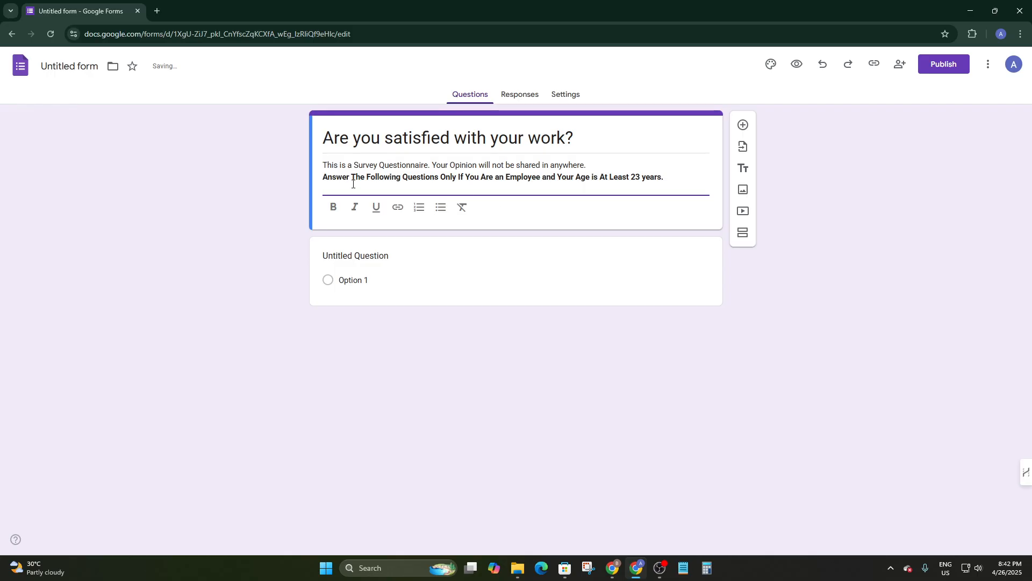
{"action": "left_click", "coordinate": [419, 208]}
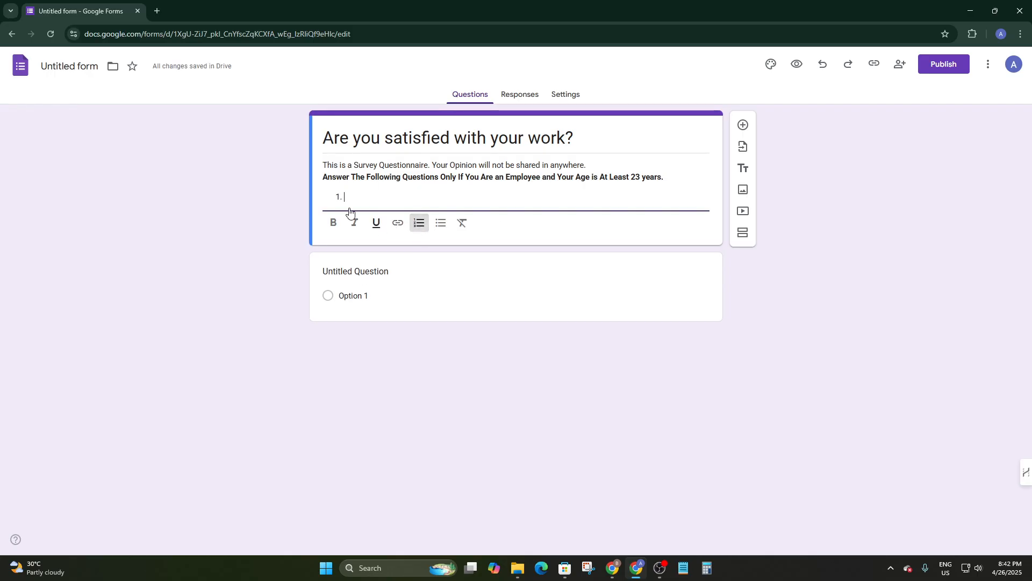
{"action": "left_click", "coordinate": [440, 224]}
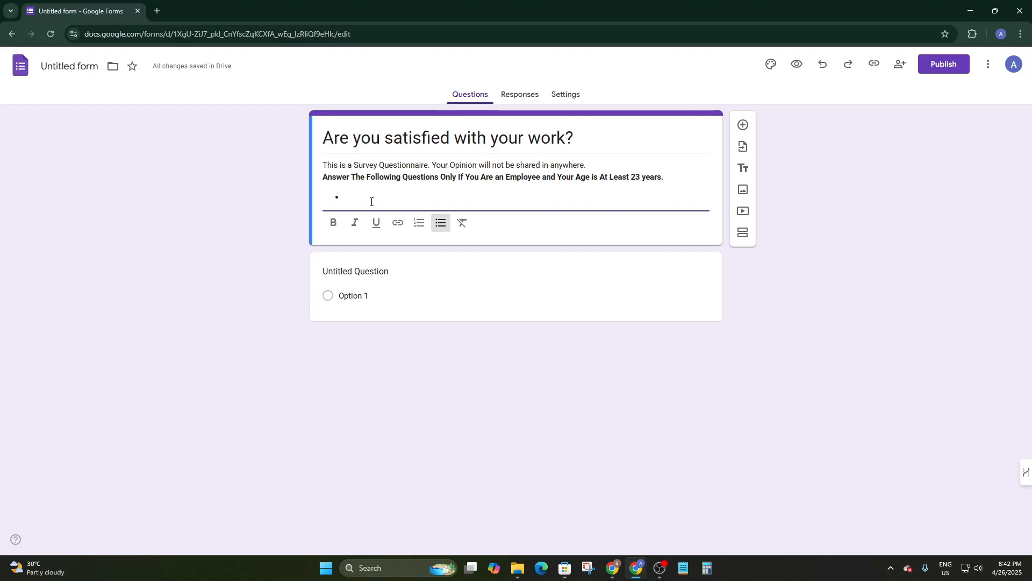
Step: Write "Make sure you answered by your experience." as the first bullet and add a second bullet
{"action": "type", "text": "Make wre you answ"}
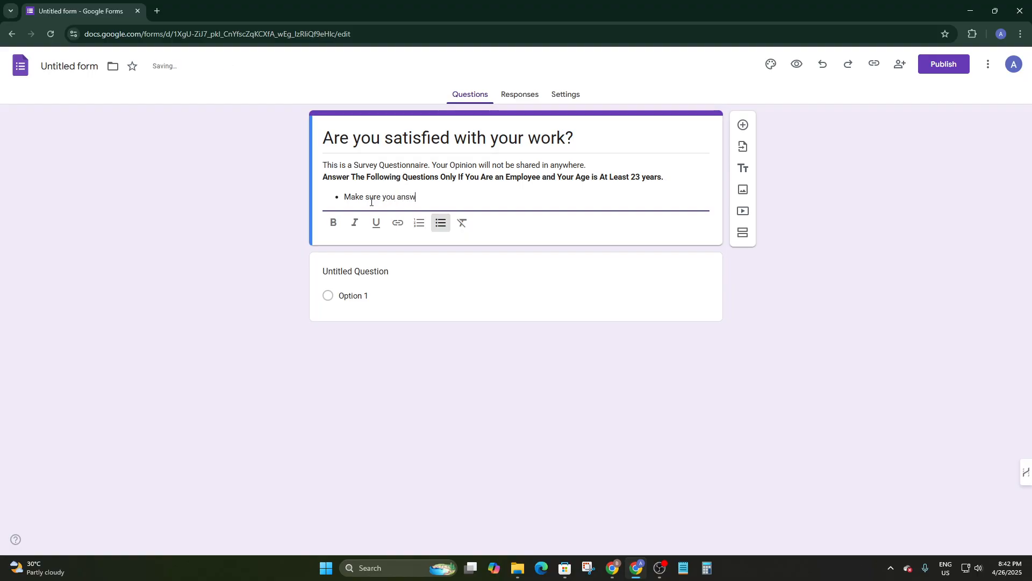
{"action": "key", "text": "BackSpace"}
{"action": "key", "text": "BackSpace"}
{"action": "type", "text": "e sure you ans"}
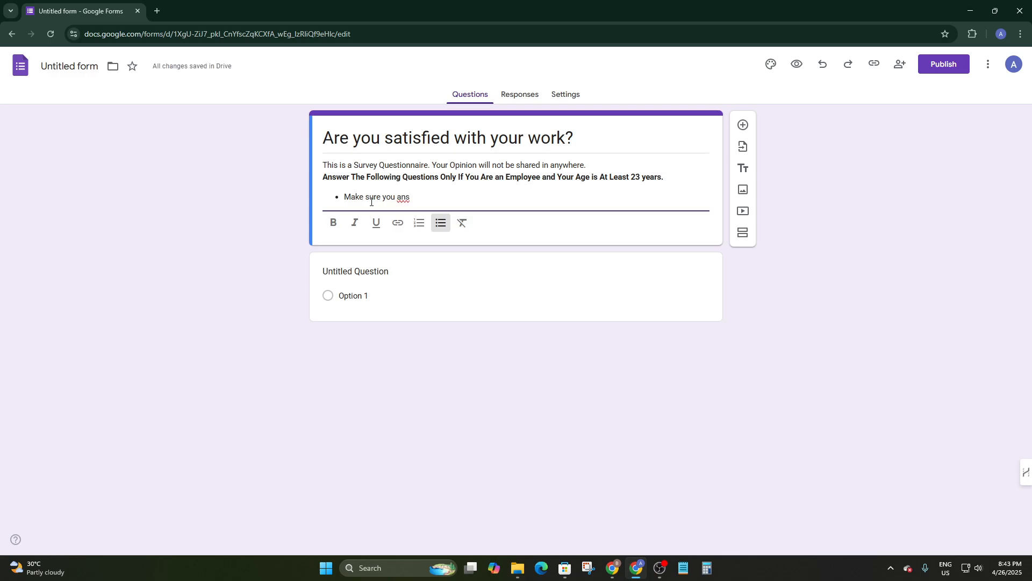
{"action": "type", "text": "were"}
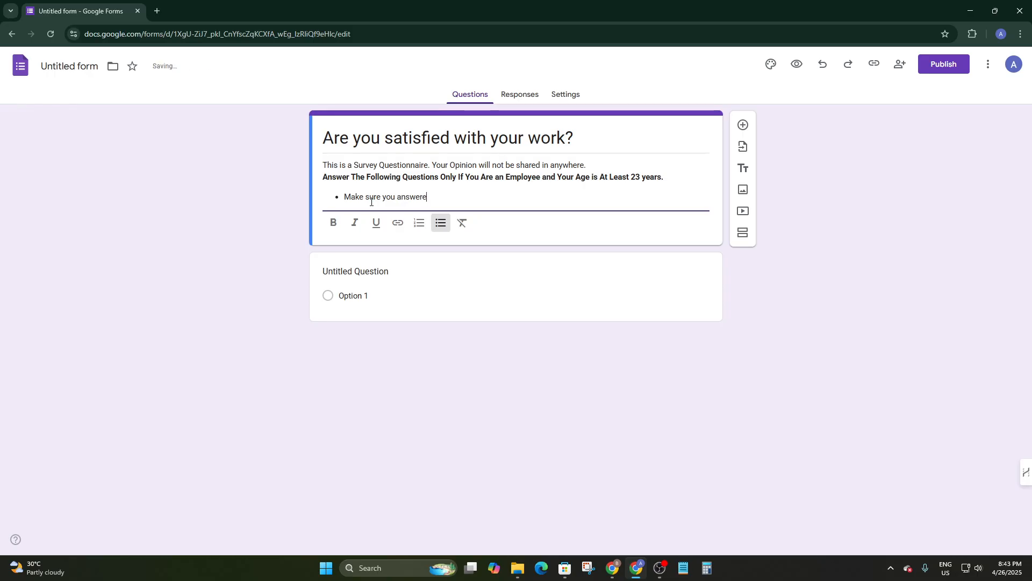
{"action": "type", "text": "d by your experience."}
{"action": "key", "text": "Return"}
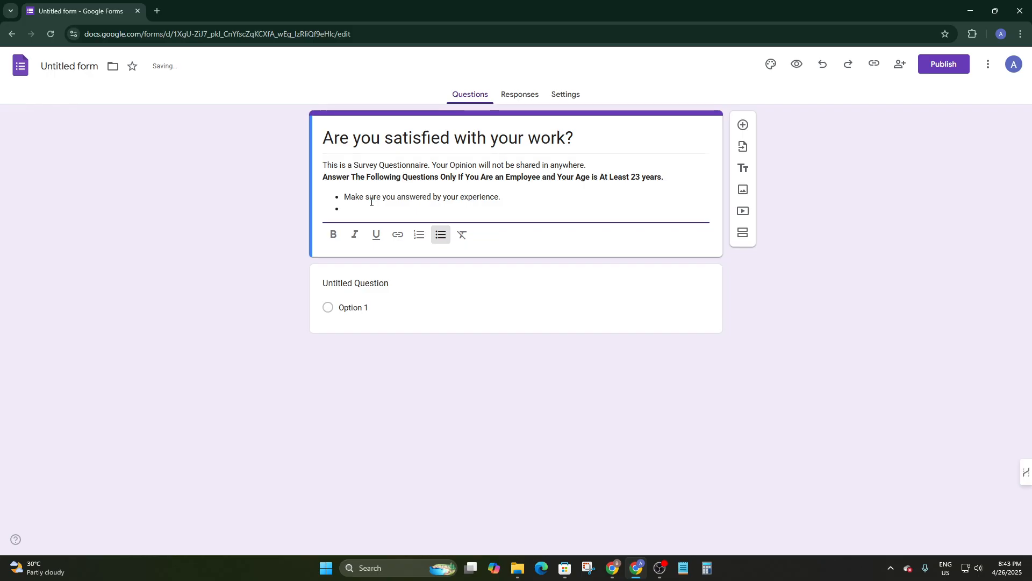
{"action": "type", "text": "You"}
{"action": "key", "text": "BackSpace"}
{"action": "type", "text": "nly"}
{"action": "key", "text": "BackSpace"}
{"action": "key", "text": "BackSpace"}
Step: Write "Multiple answers are not acceptable." as the second bullet and add a third bullet
{"action": "type", "text": "Multiple ans"}
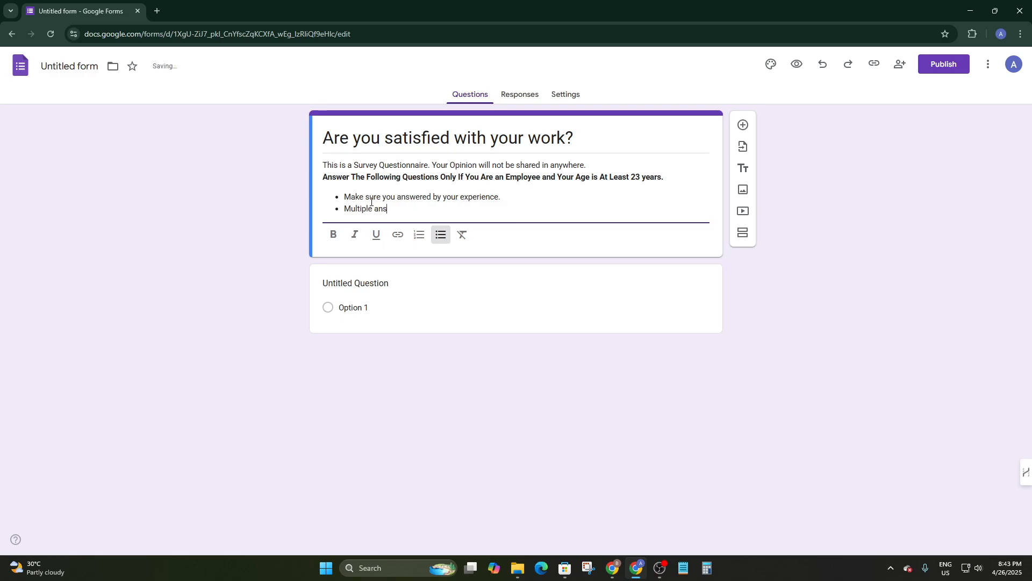
{"action": "type", "text": "wers are not acceptable"}
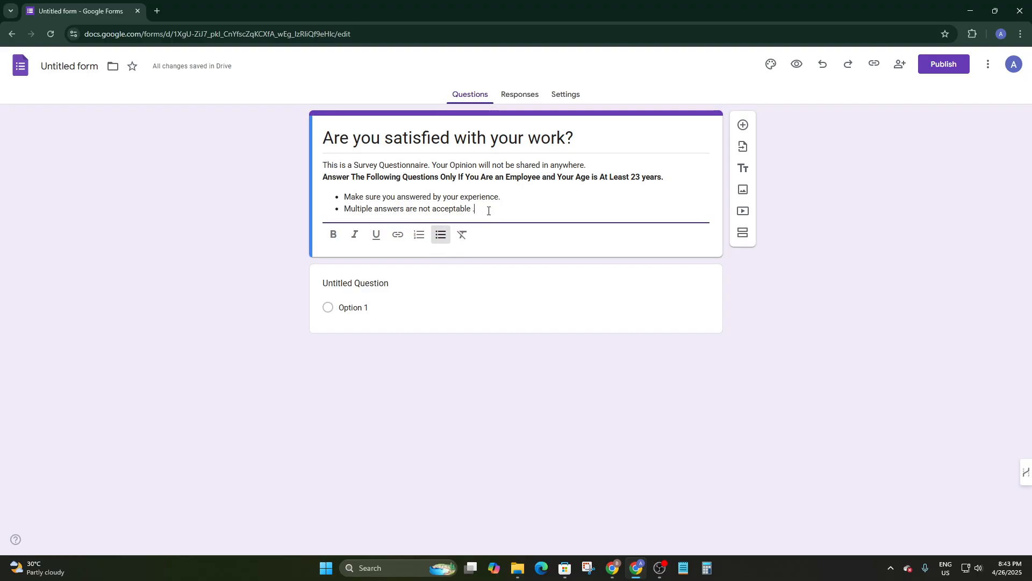
{"action": "type", "text": ".."}
{"action": "key", "text": "Return"}
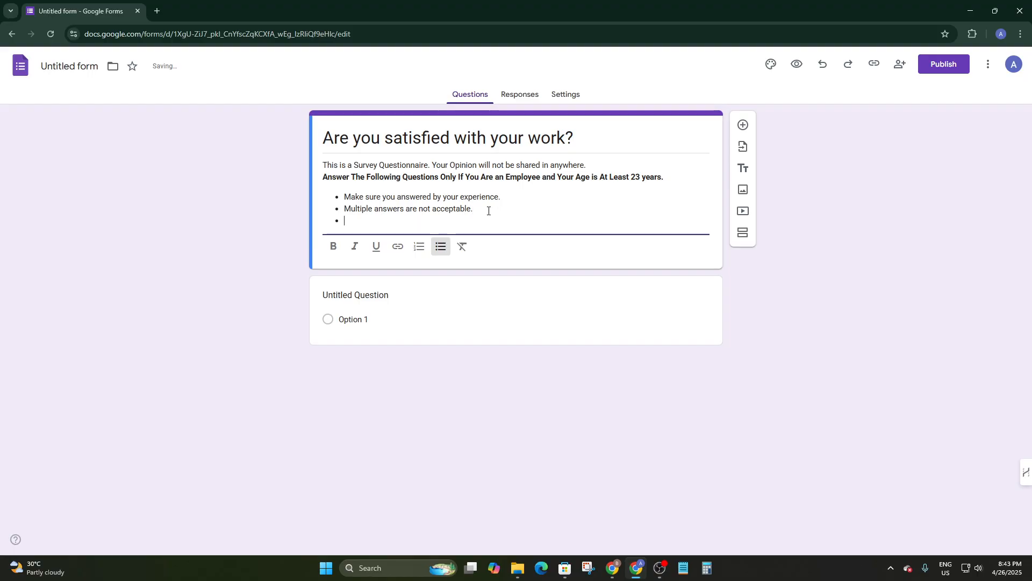
Step: Write "The survey team can get to you through your mail." as the third bullet, correcting the spelling of "survey"
{"action": "type", "text": "The servey team can"}
{"action": "right_click", "coordinate": [366, 224]}
{"action": "left_click", "coordinate": [383, 233]}
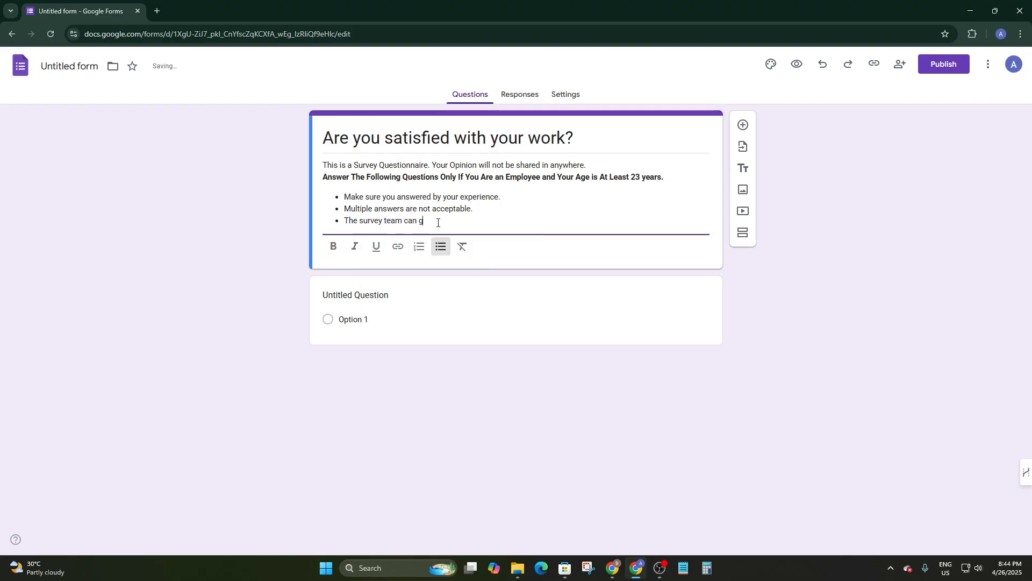
{"action": "type", "text": "you throu"}
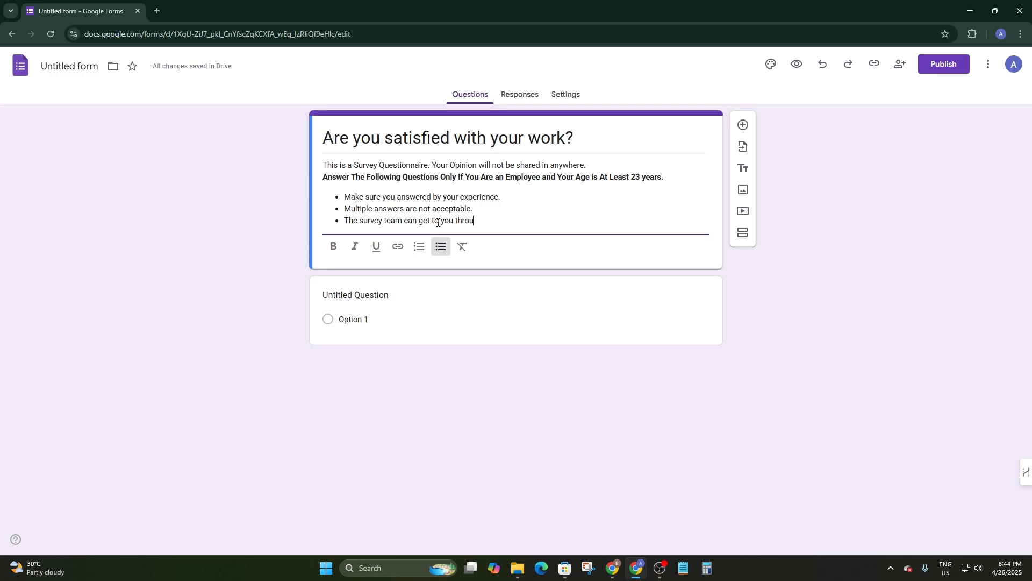
{"action": "type", "text": "gh your "}
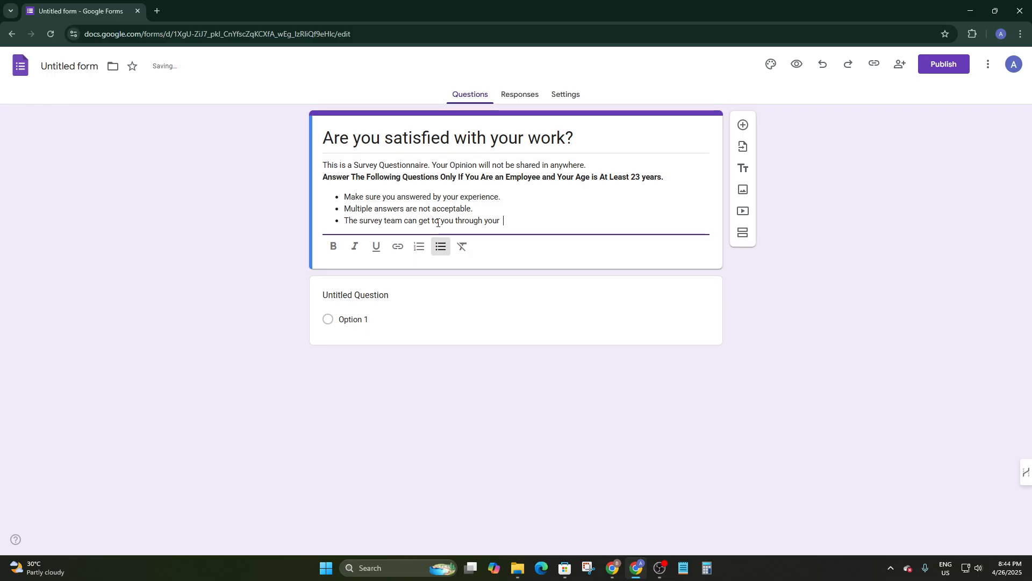
{"action": "type", "text": "mail."}
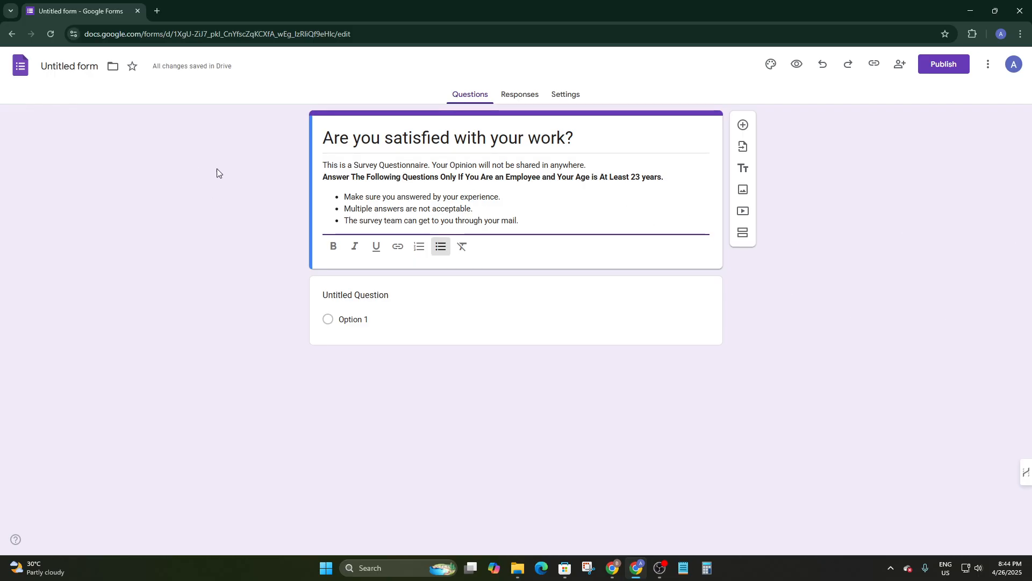
Step: Move the form's title text "Are you satisfied with your work?" out of the title and into the first question
{"action": "left_click", "coordinate": [358, 301]}
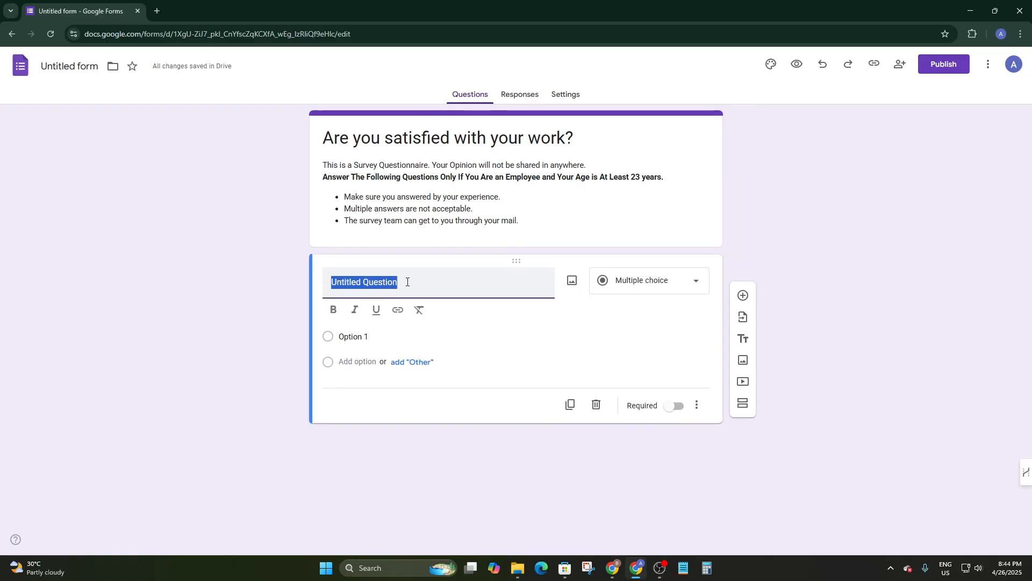
{"action": "left_click", "coordinate": [530, 141]}
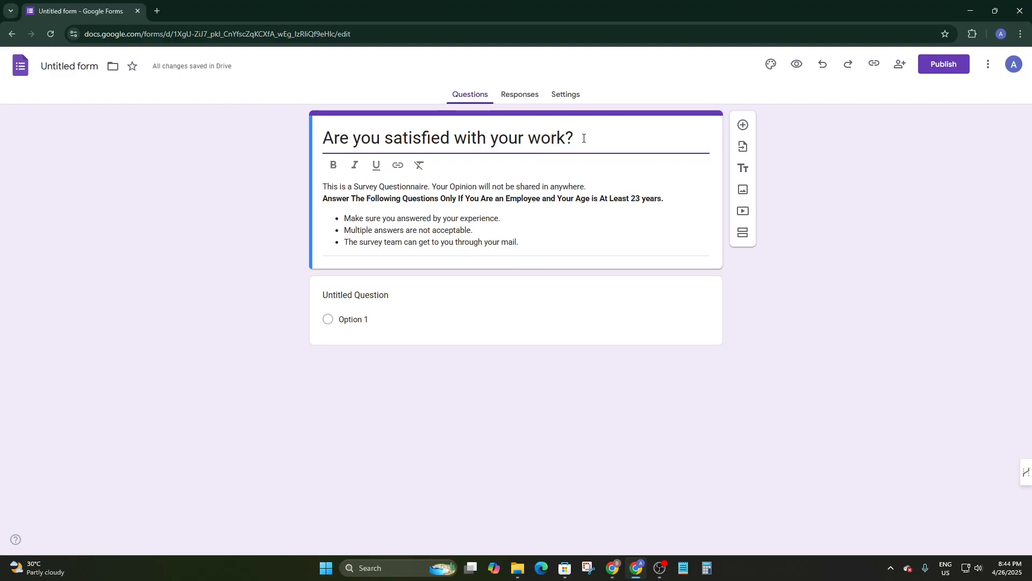
{"action": "left_click_drag", "start_coordinate": [598, 140], "coordinate": [298, 141]}
{"action": "key", "text": "ctrl+c"}
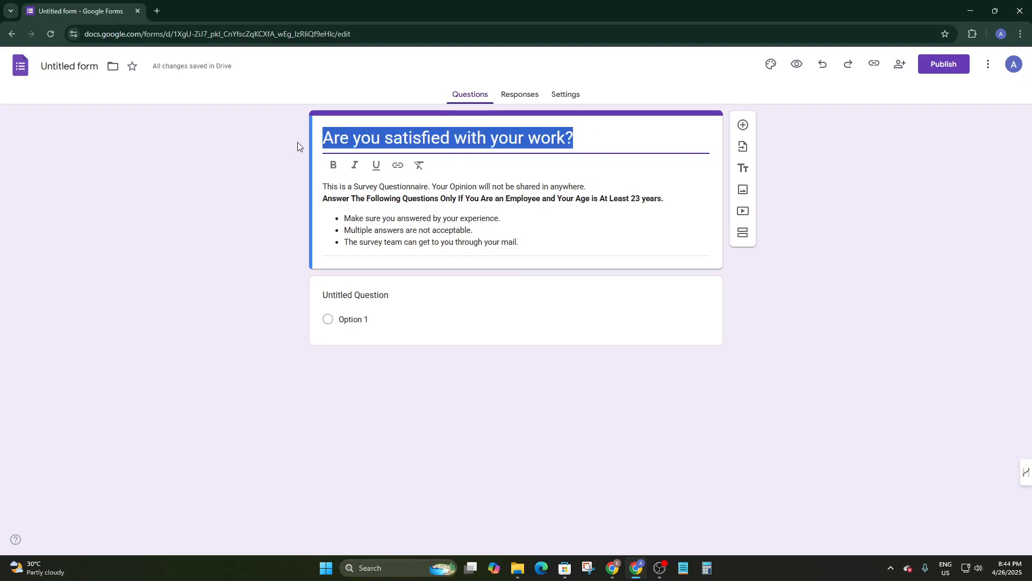
{"action": "key", "text": "BackSpace"}
{"action": "left_click", "coordinate": [356, 298]}
{"action": "key", "text": "ctrl+v"}
Step: Set the form title to "Need Your opinion for improving workplace!"
{"action": "left_click", "coordinate": [433, 141]}
{"action": "left_click_drag", "start_coordinate": [433, 141], "coordinate": [256, 136]}
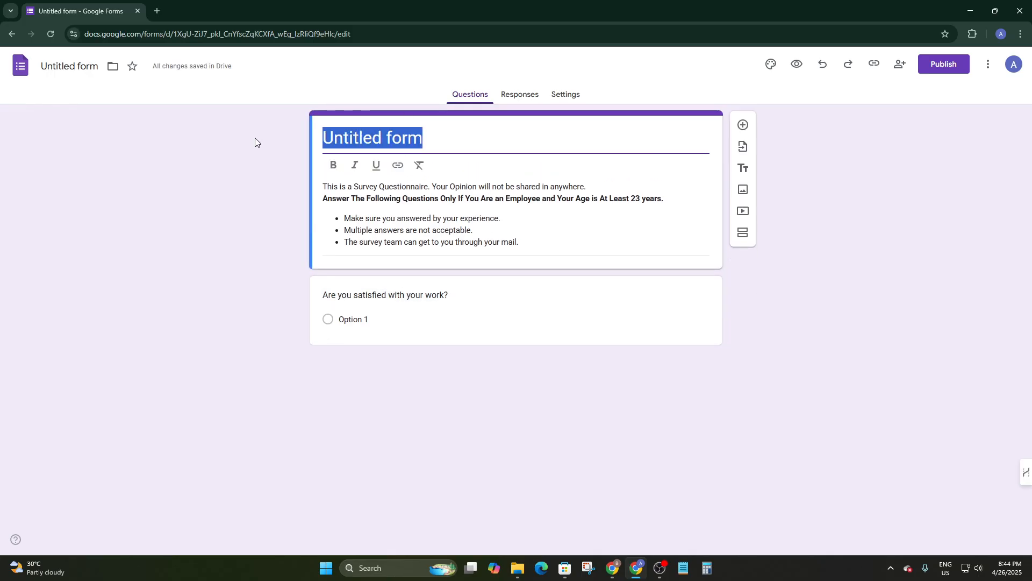
{"action": "type", "text": "Need "}
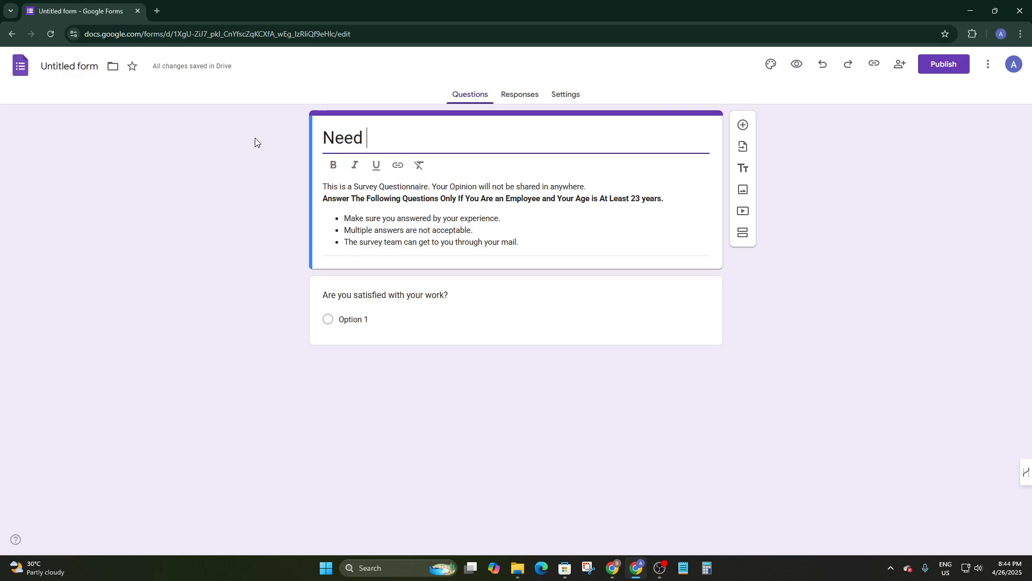
{"action": "type", "text": "Your"}
{"action": "type", "text": " opinio"}
{"action": "type", "text": "m"}
{"action": "key", "text": "BackSpace"}
{"action": "type", "text": "n "}
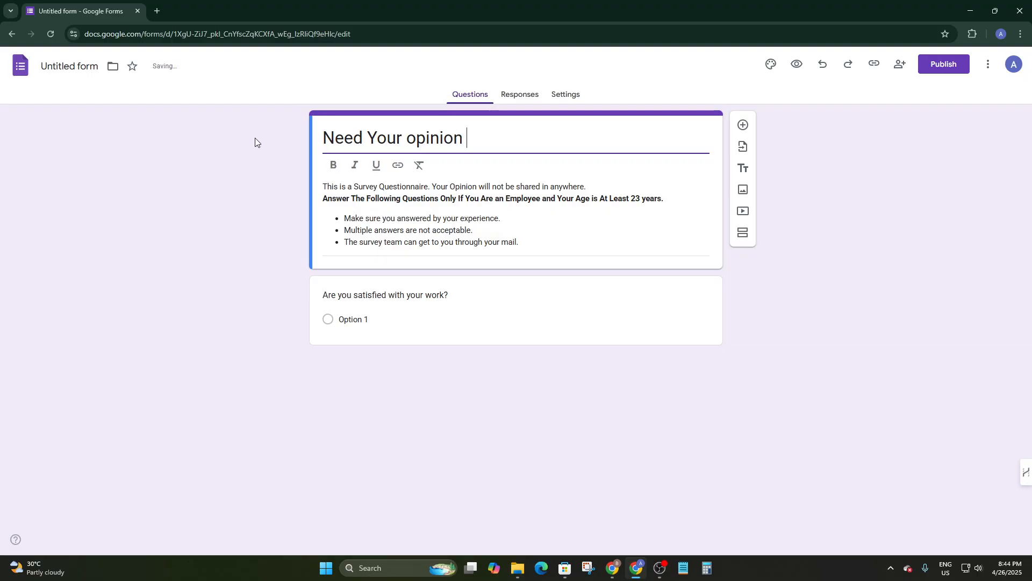
{"action": "type", "text": "for improving "}
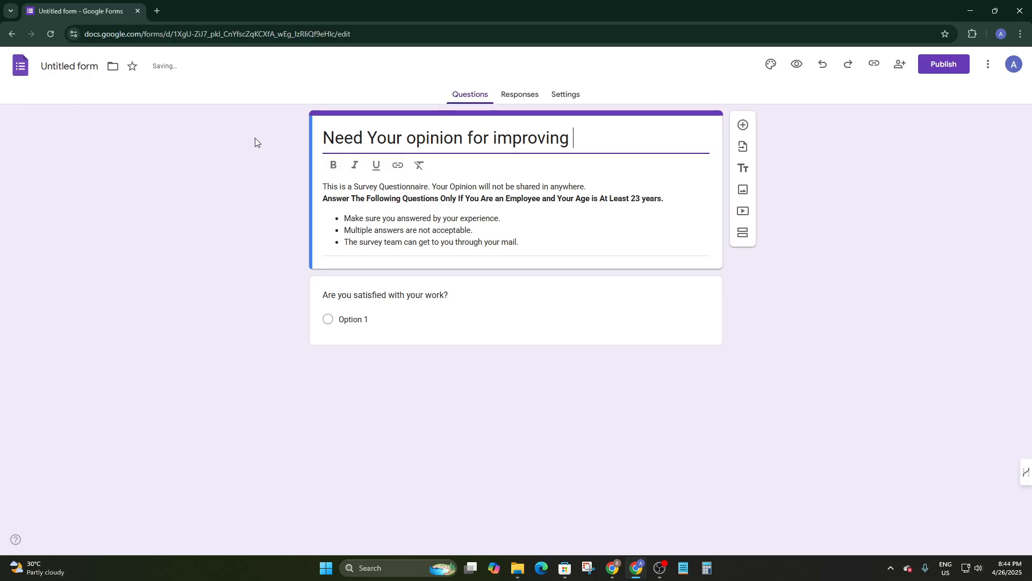
{"action": "type", "text": "workp"}
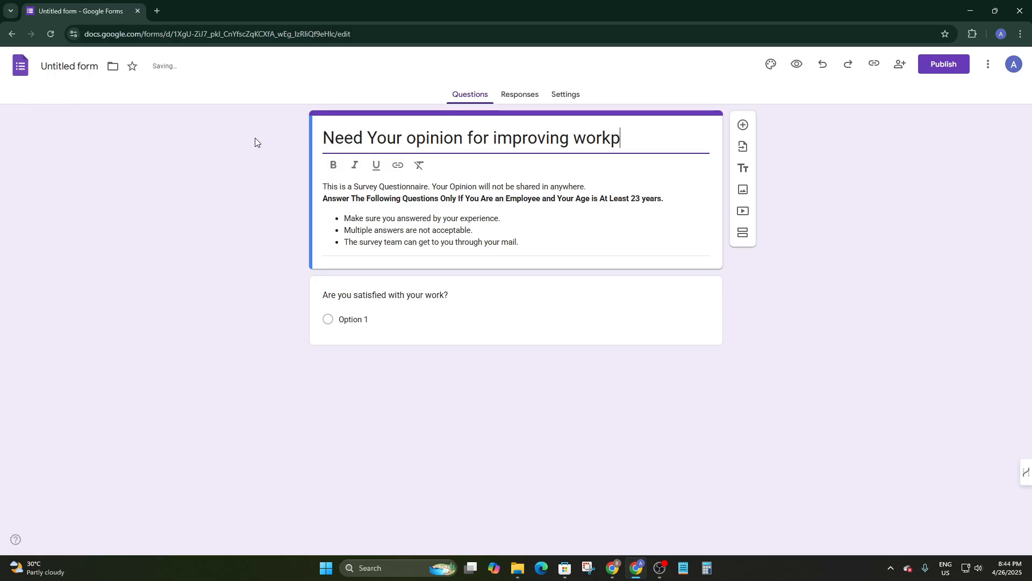
{"action": "type", "text": "lace!"}
{"action": "right_click", "coordinate": [661, 138]}
Step: Try the Multiple choice grid type for the work-satisfaction question
{"action": "left_click", "coordinate": [382, 317]}
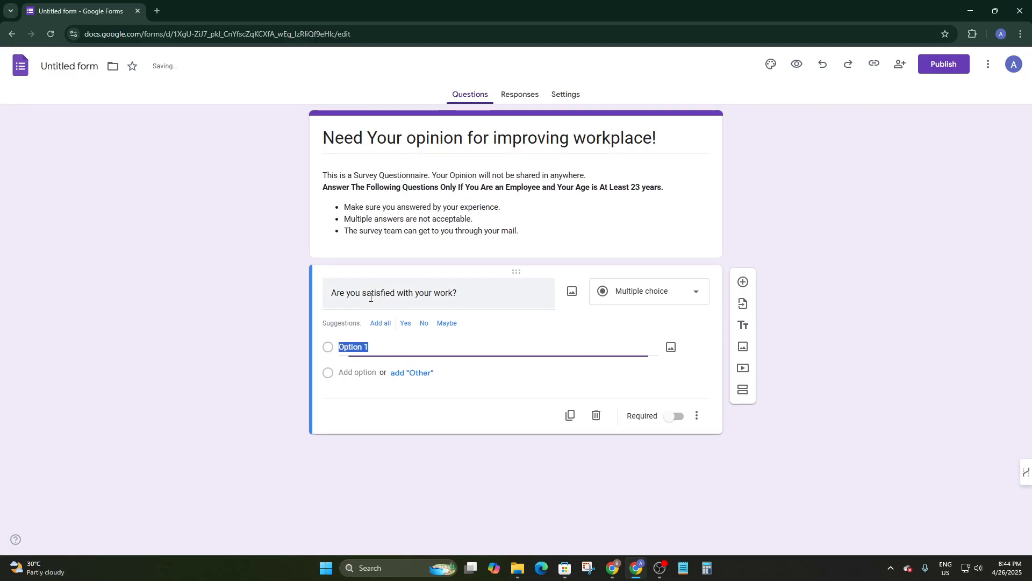
{"action": "left_click", "coordinate": [436, 419]}
{"action": "left_click", "coordinate": [664, 281]}
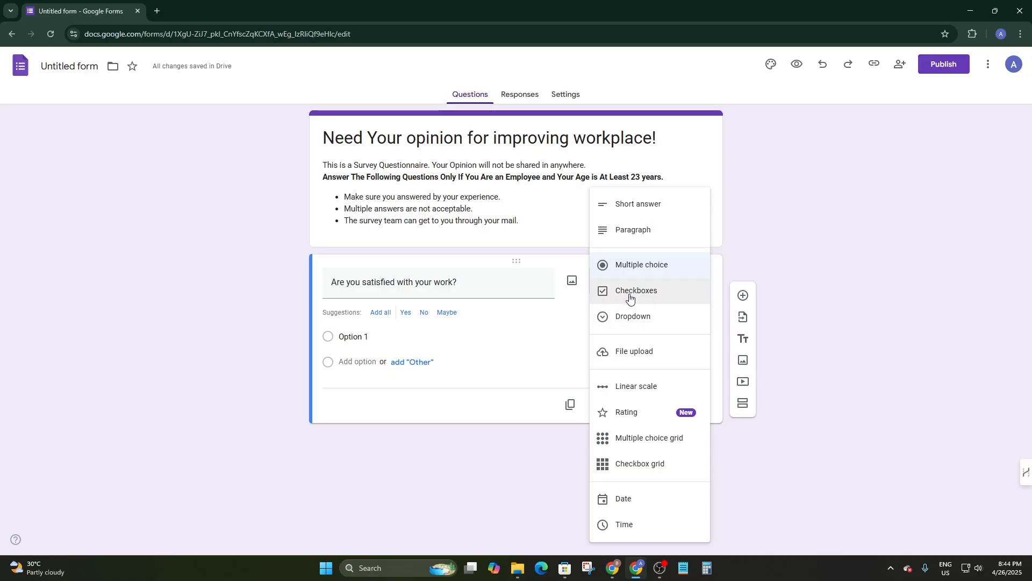
{"action": "left_click", "coordinate": [647, 258]}
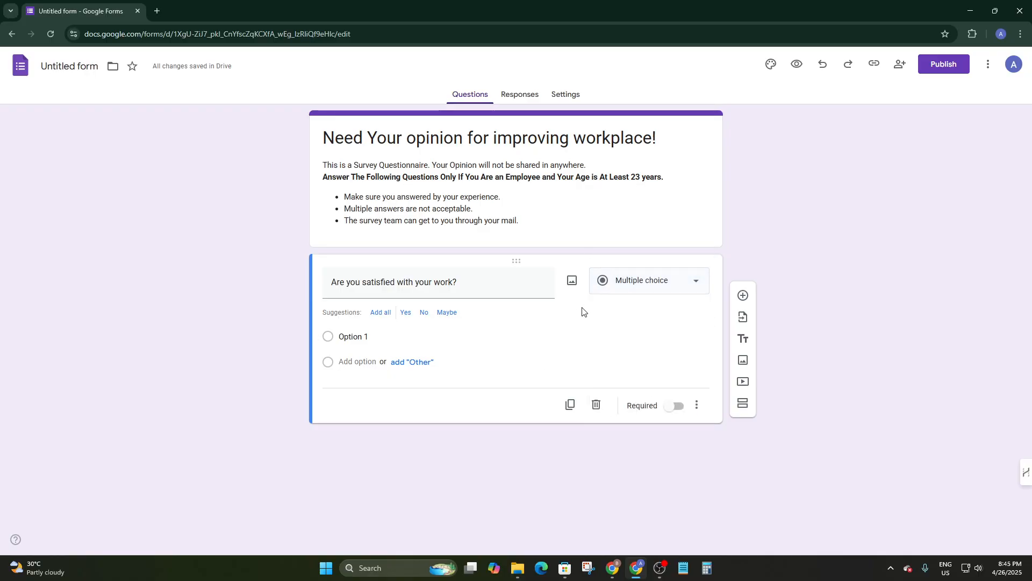
{"action": "left_click", "coordinate": [639, 286]}
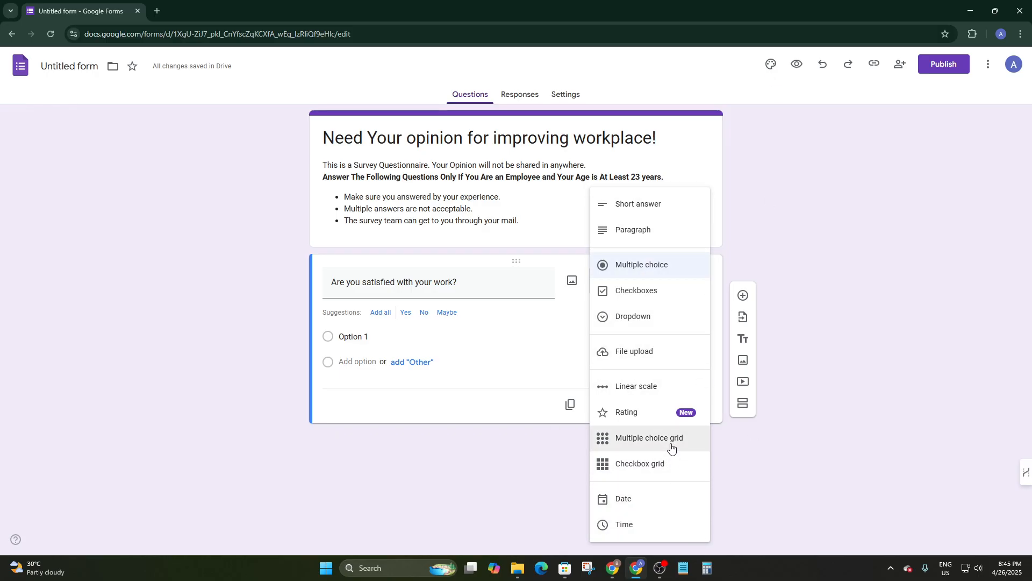
{"action": "left_click", "coordinate": [625, 447]}
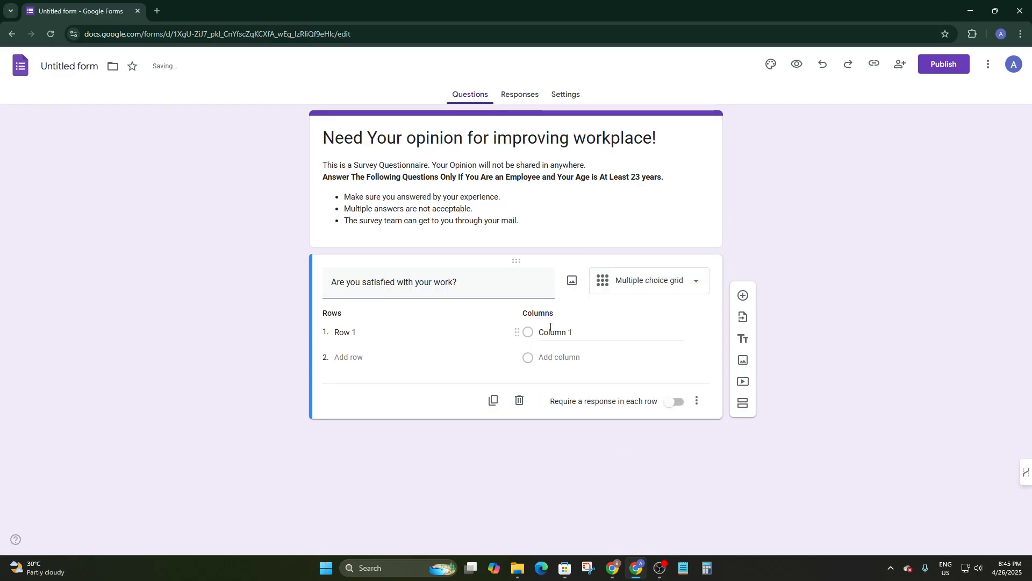
Step: Try the Checkbox grid type with its row and column entries, and return the question to Multiple choice
{"action": "left_click", "coordinate": [606, 293]}
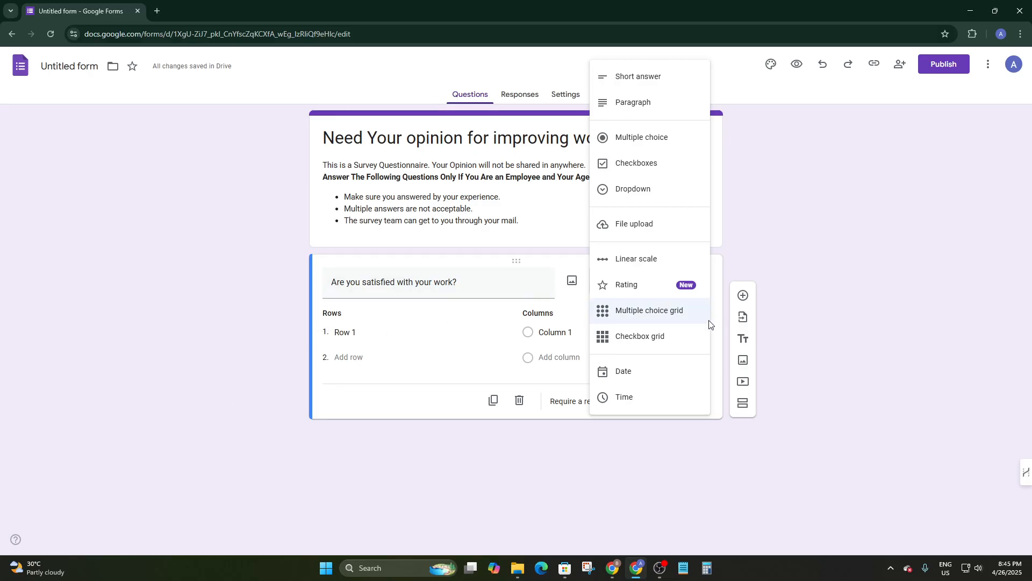
{"action": "left_click", "coordinate": [663, 338]}
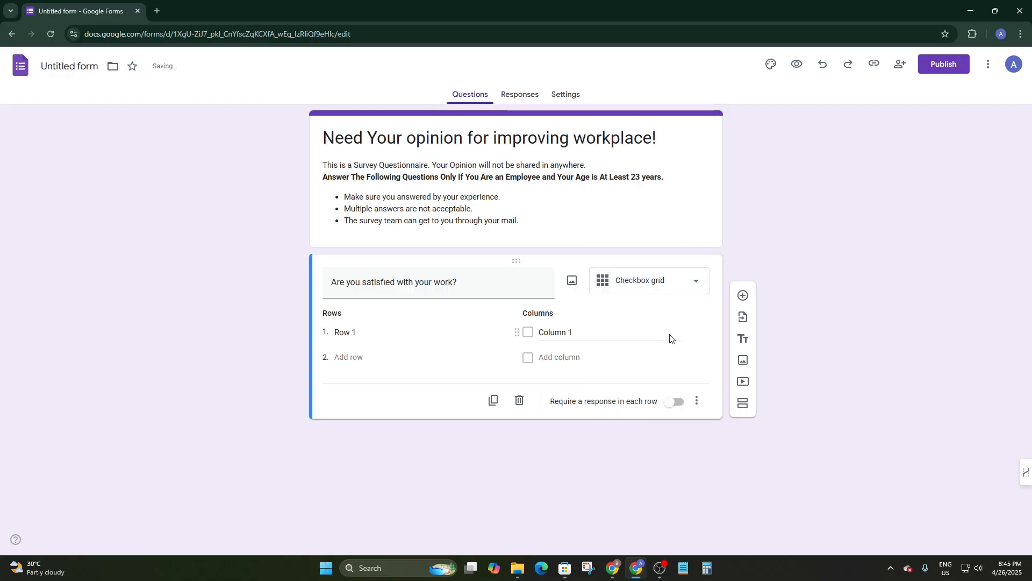
{"action": "left_click", "coordinate": [422, 332]}
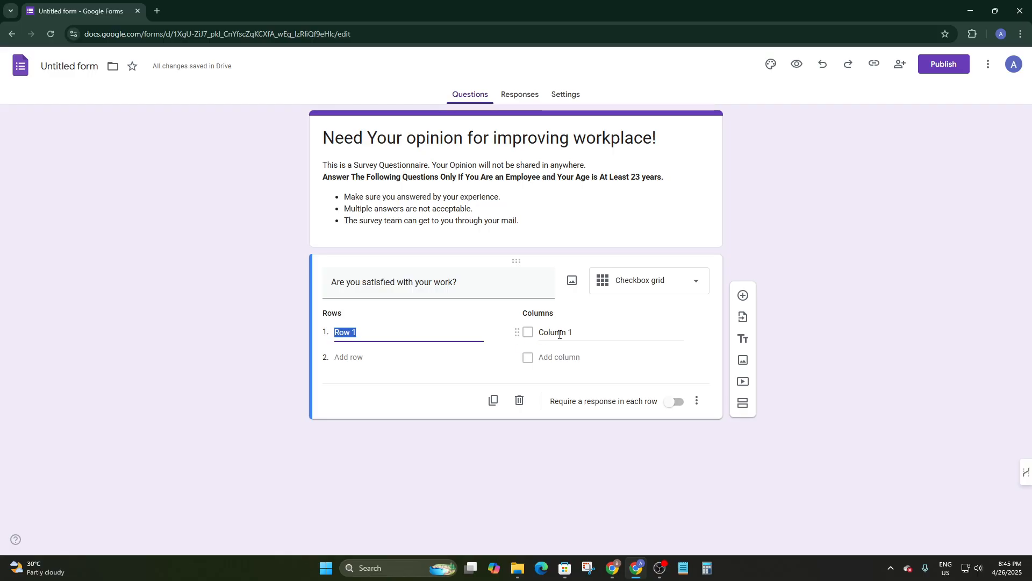
{"action": "left_click", "coordinate": [540, 333]}
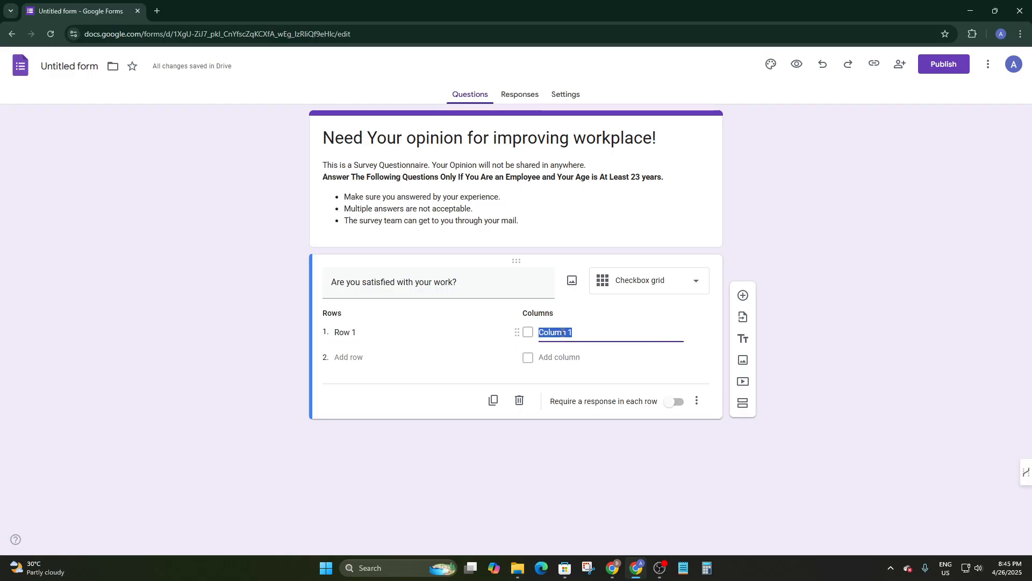
{"action": "left_click", "coordinate": [641, 277]}
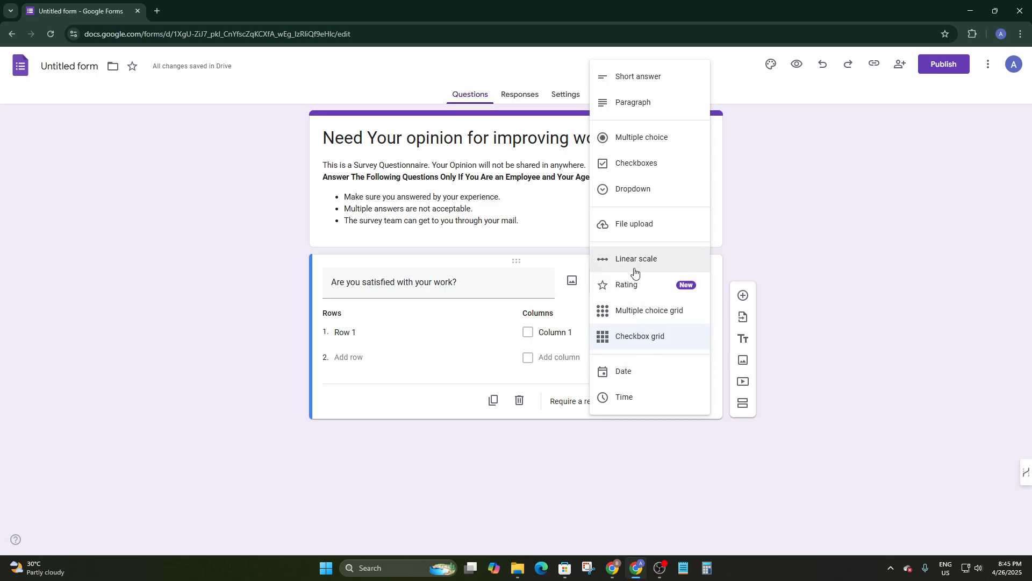
{"action": "left_click", "coordinate": [637, 137]}
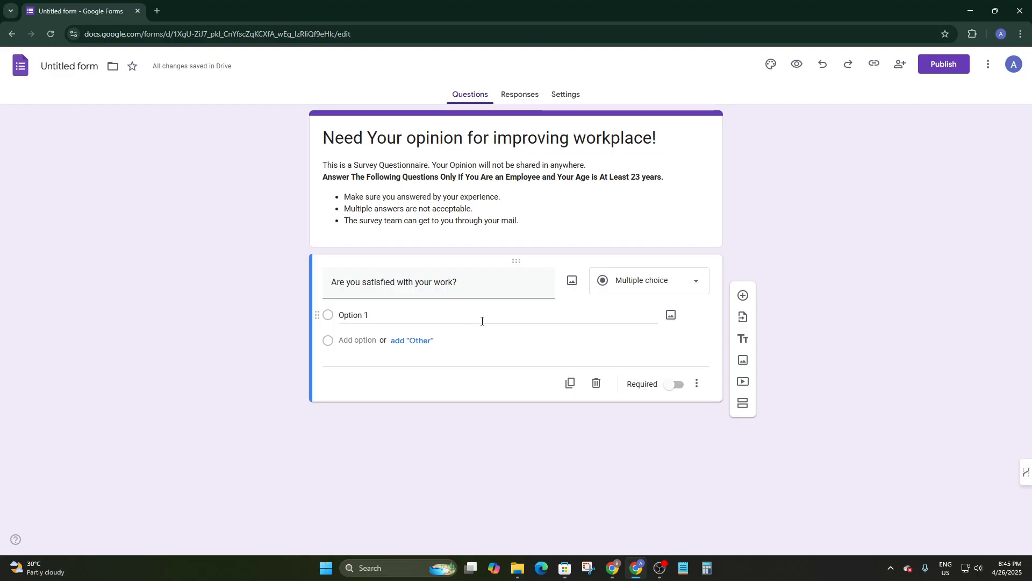
Step: Change the work-satisfaction question to a Linear scale ranging from 1 to 4
{"action": "left_click", "coordinate": [615, 278]}
{"action": "left_click", "coordinate": [635, 388]}
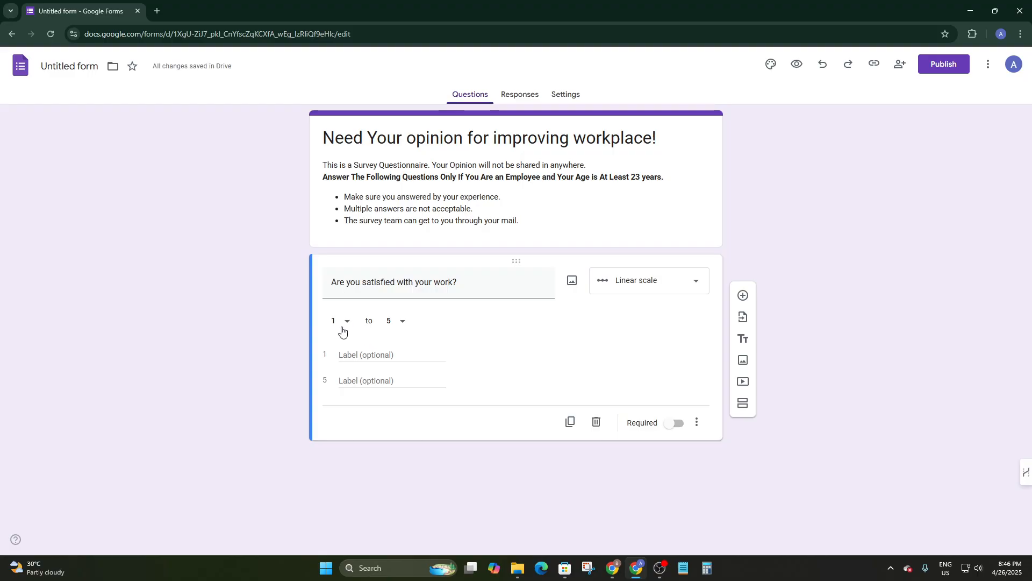
{"action": "left_click", "coordinate": [403, 323]}
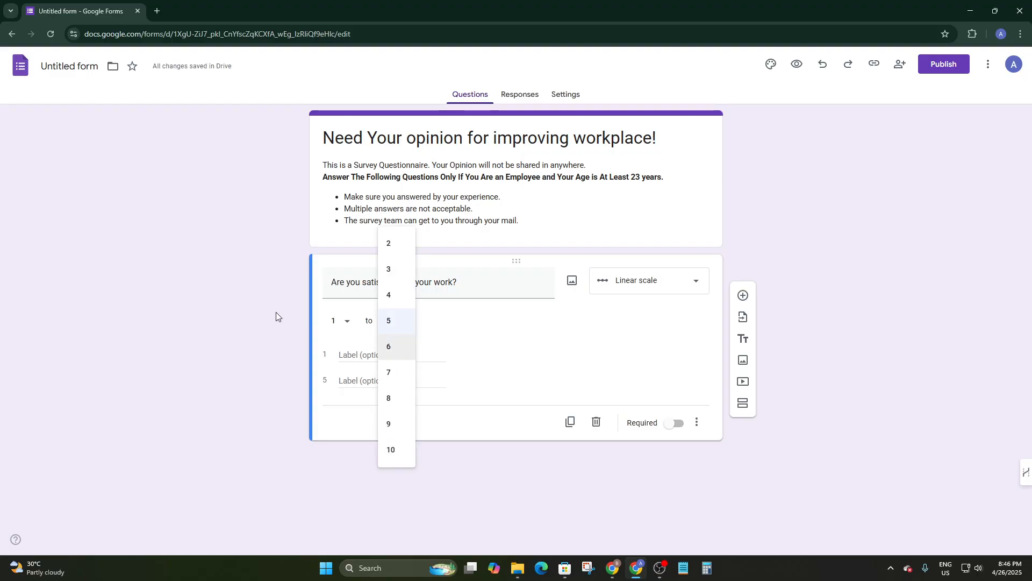
{"action": "left_click", "coordinate": [391, 305]}
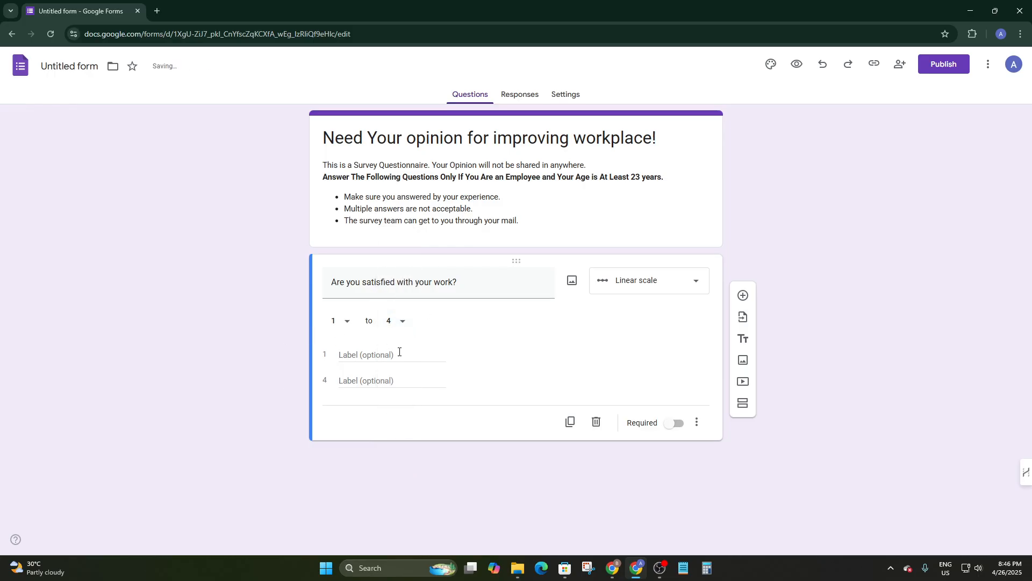
{"action": "left_click", "coordinate": [347, 319]}
Step: Label the scale's value 1 as "Not Satisfied." and its value 4 as "Totally Satisfied"
{"action": "left_click", "coordinate": [370, 355]}
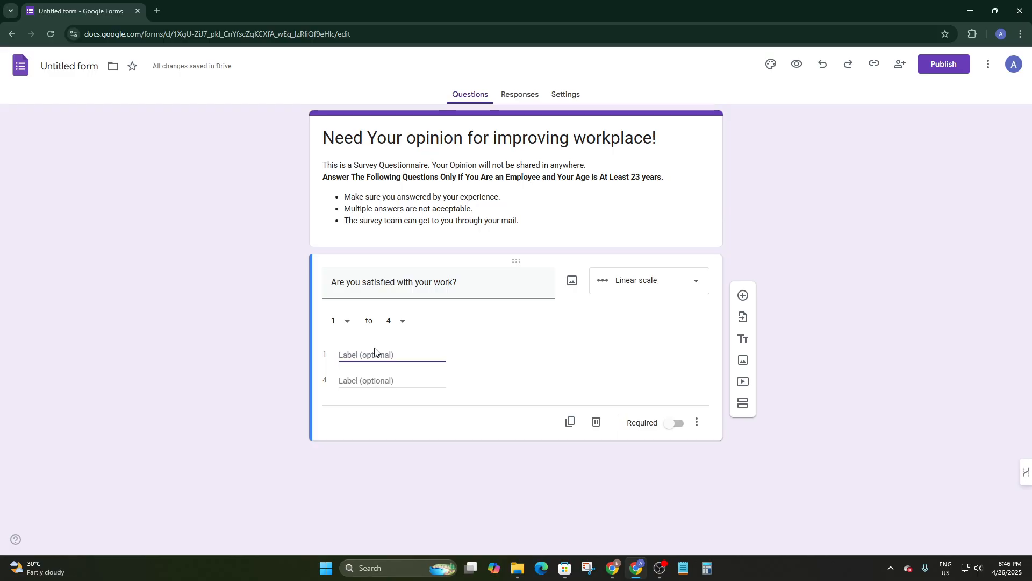
{"action": "type", "text": "Not Satisfe"}
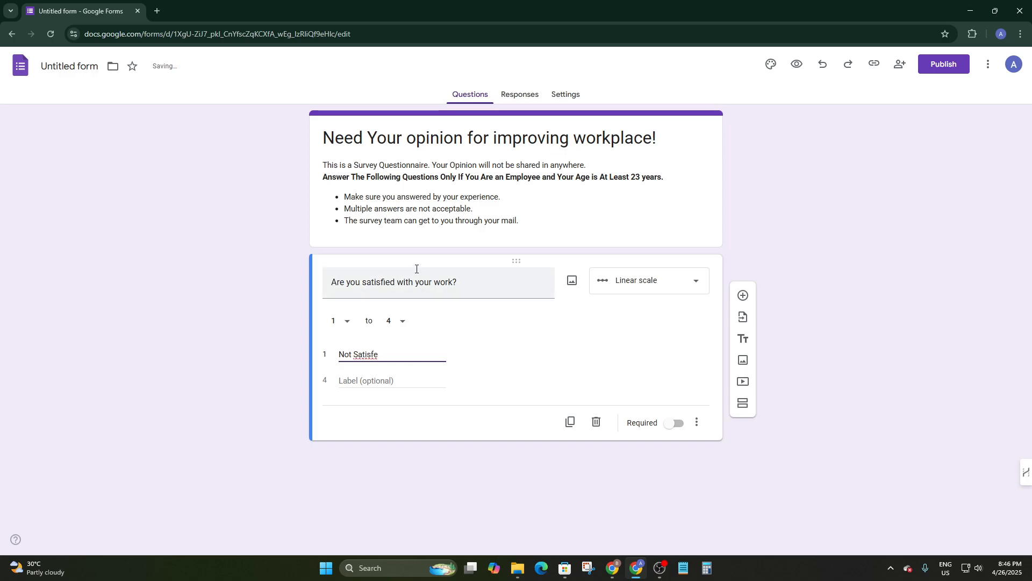
{"action": "key", "text": "BackSpace"}
{"action": "type", "text": "ied."}
{"action": "left_click", "coordinate": [359, 385]}
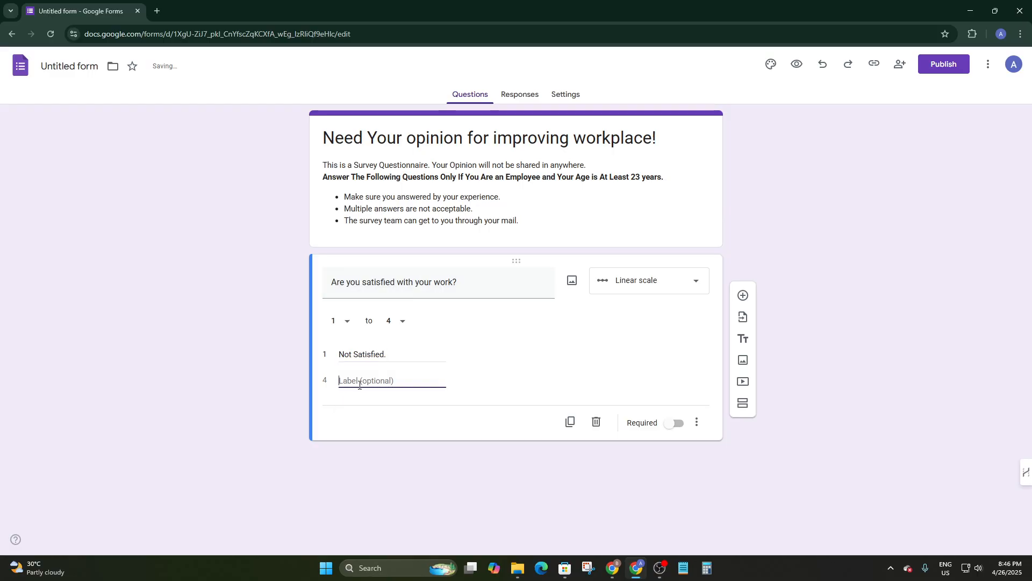
{"action": "type", "text": "Totally Satisfie"}
{"action": "left_click", "coordinate": [524, 381]}
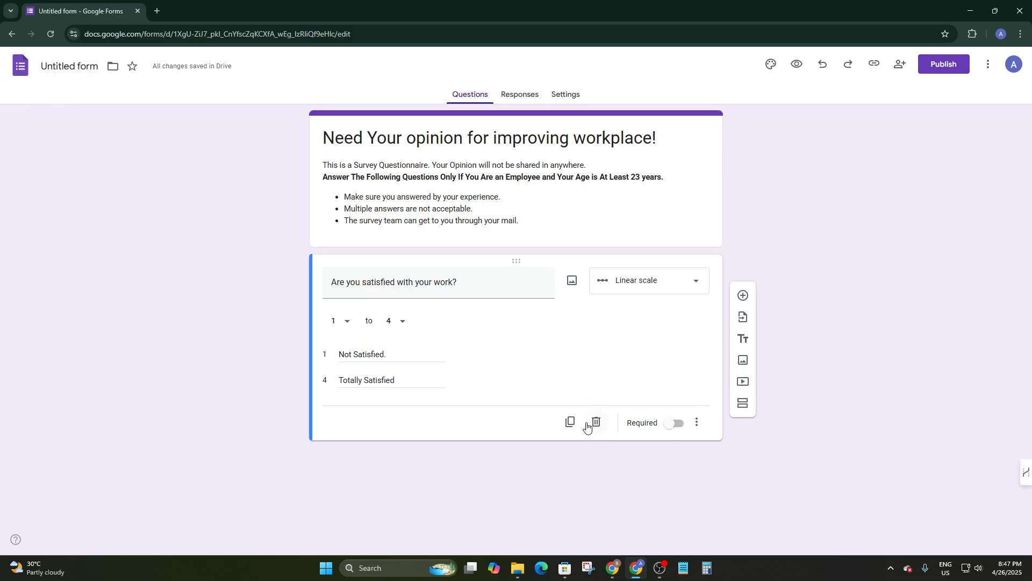
Step: Try making the question required and look at its extra display options
{"action": "left_click", "coordinate": [677, 424]}
{"action": "left_click", "coordinate": [677, 424]}
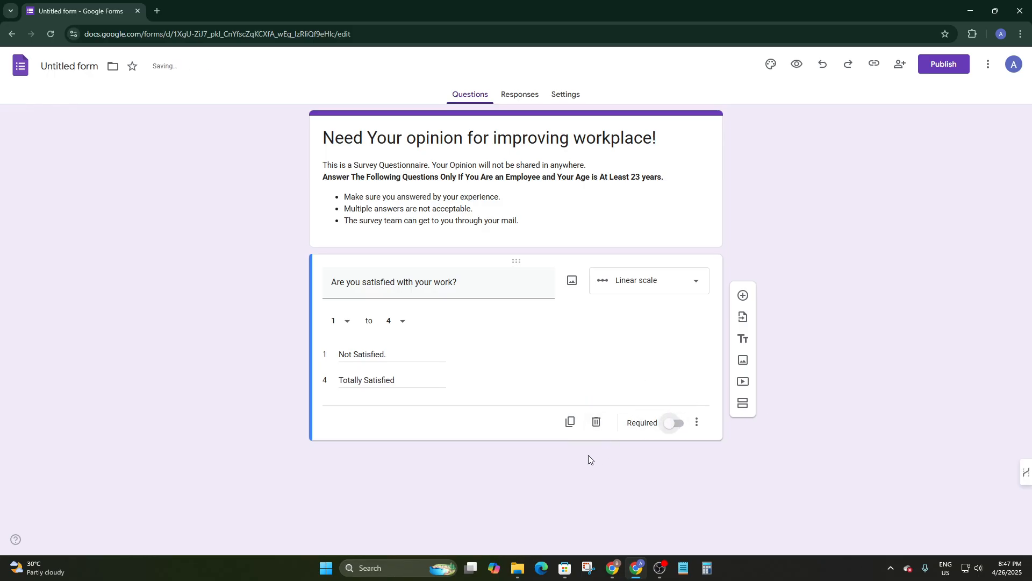
{"action": "left_click", "coordinate": [698, 423]}
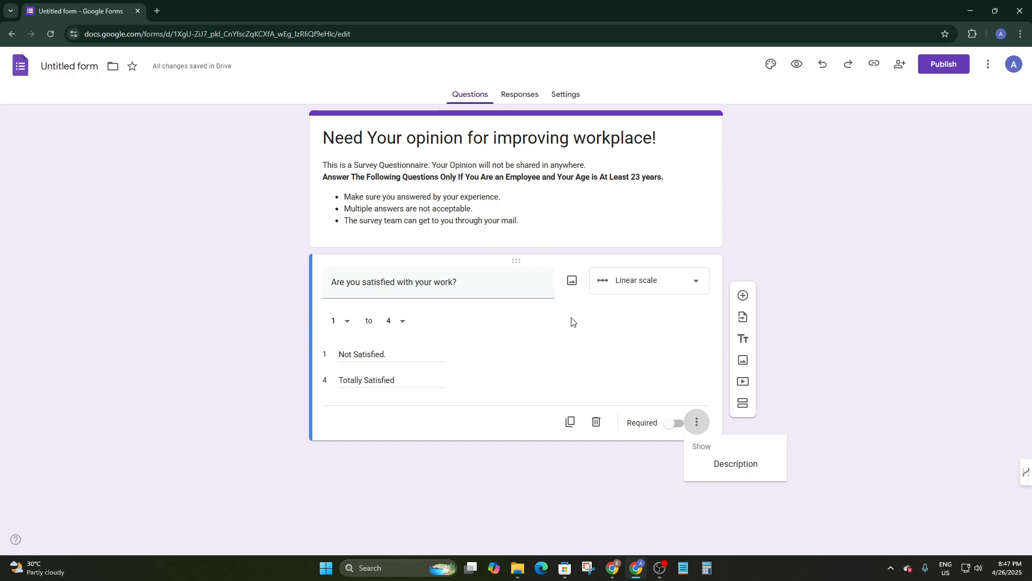
{"action": "left_click", "coordinate": [544, 348]}
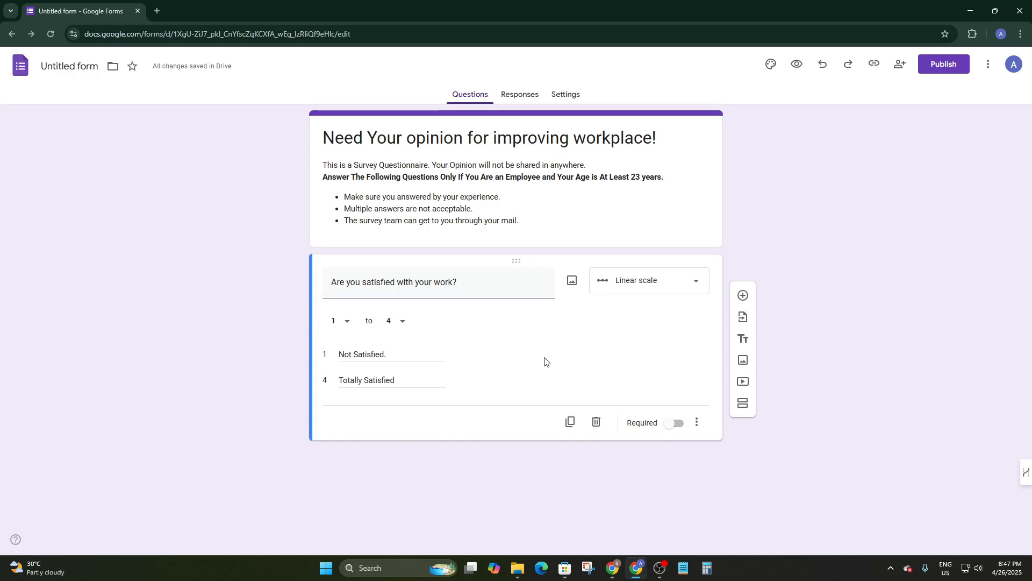
Step: Check the form's Responses view and publish the form for anyone with the link
{"action": "left_click", "coordinate": [516, 94]}
{"action": "left_click", "coordinate": [463, 96]}
{"action": "left_click", "coordinate": [945, 66]}
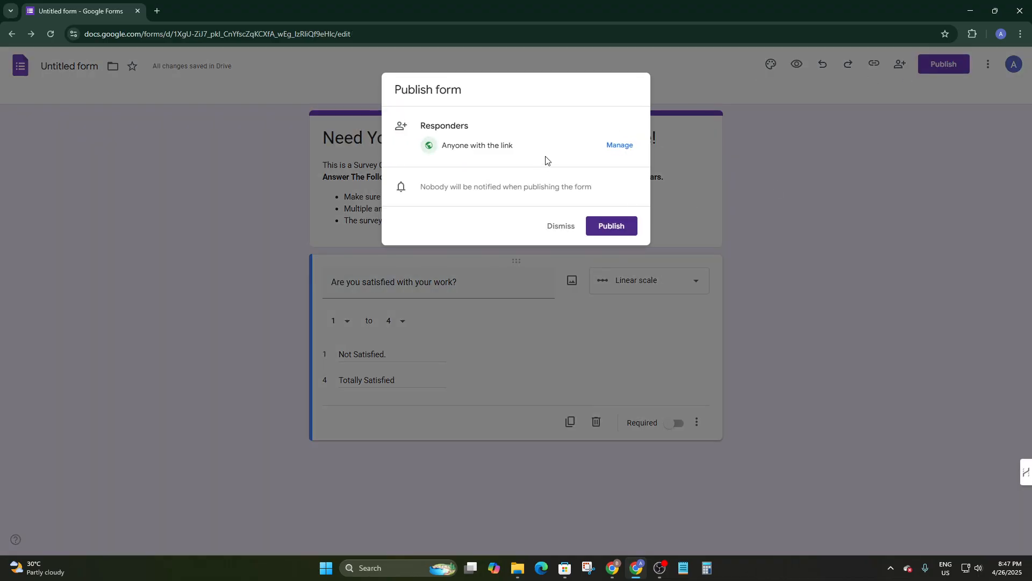
{"action": "left_click", "coordinate": [605, 225]}
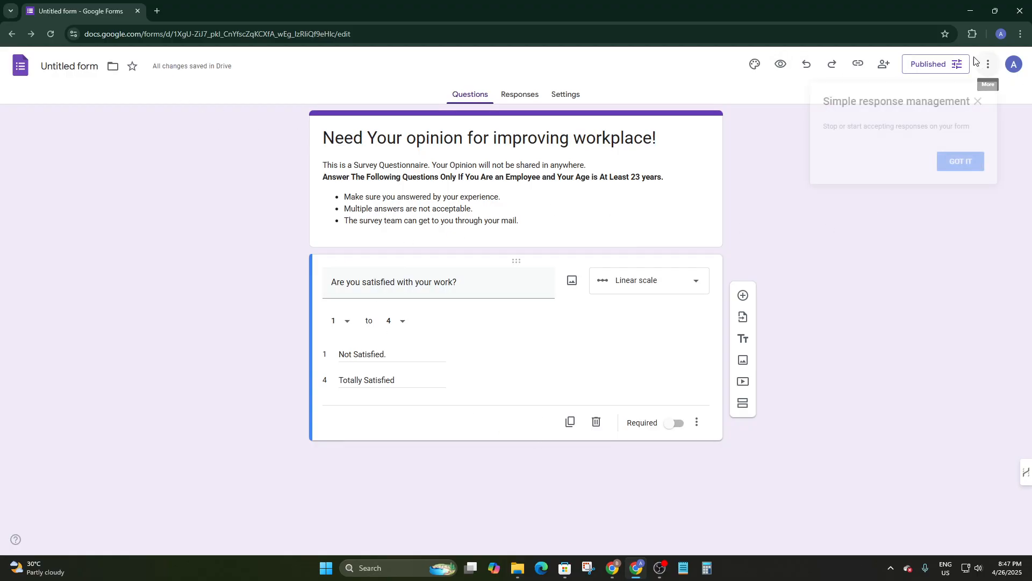
Step: Dismiss the response-management tip and review the form's published options, leaving them as they are
{"action": "left_click", "coordinate": [961, 162]}
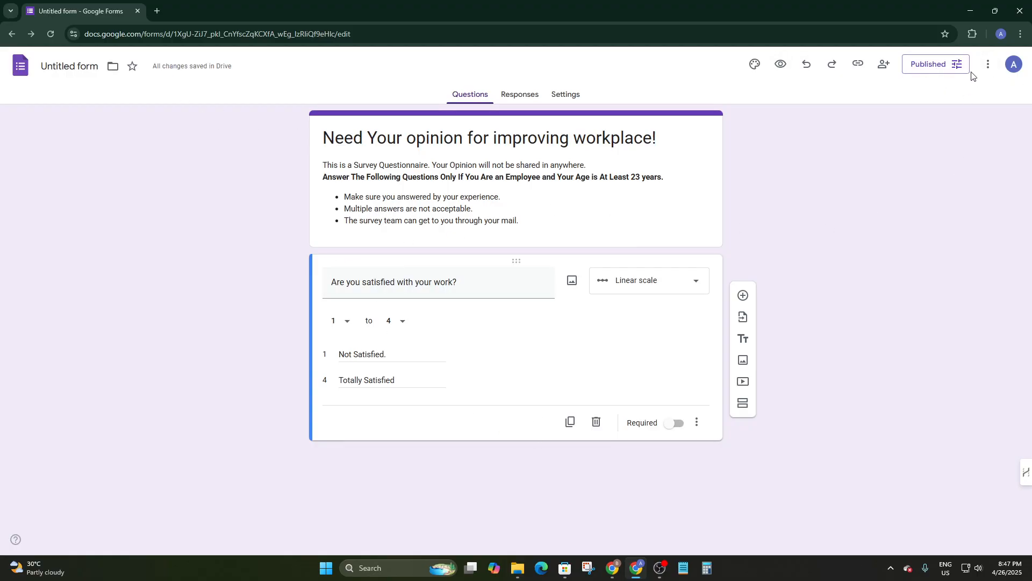
{"action": "left_click", "coordinate": [932, 65]}
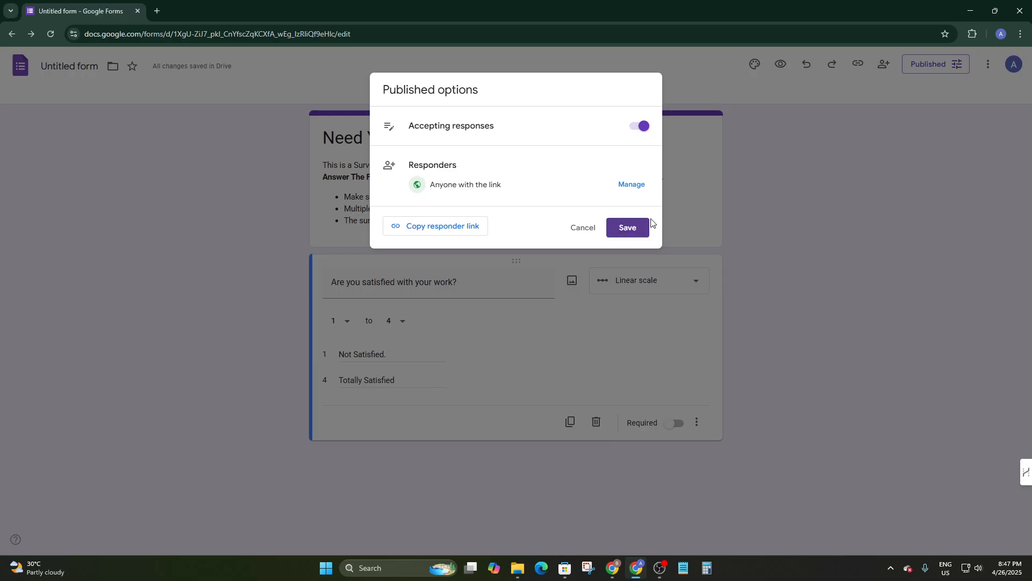
{"action": "left_click", "coordinate": [581, 230]}
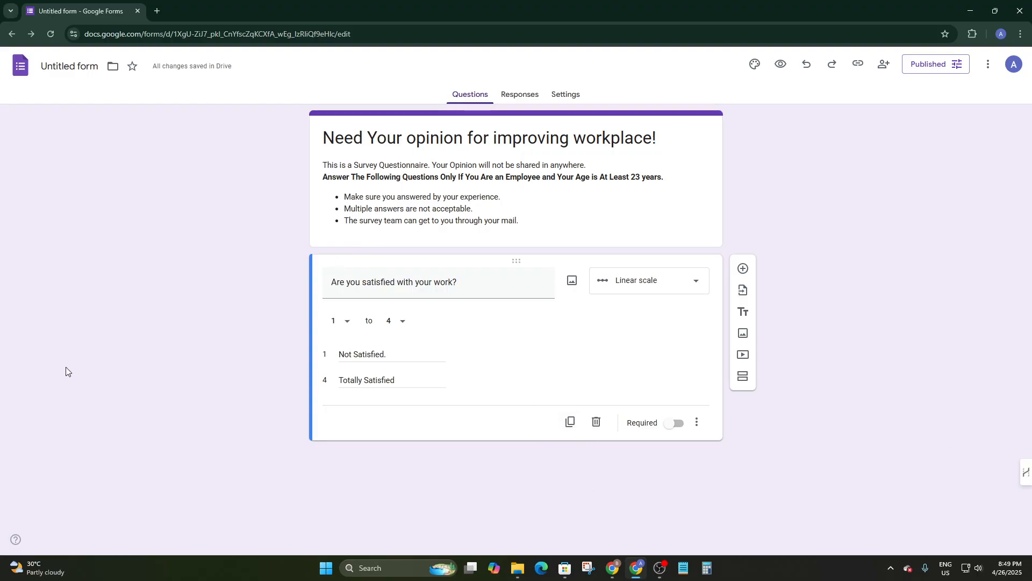
Step: Duplicate the "Are you satisfied with your work?" question and select the lower copy for editing
{"action": "left_click", "coordinate": [570, 425]}
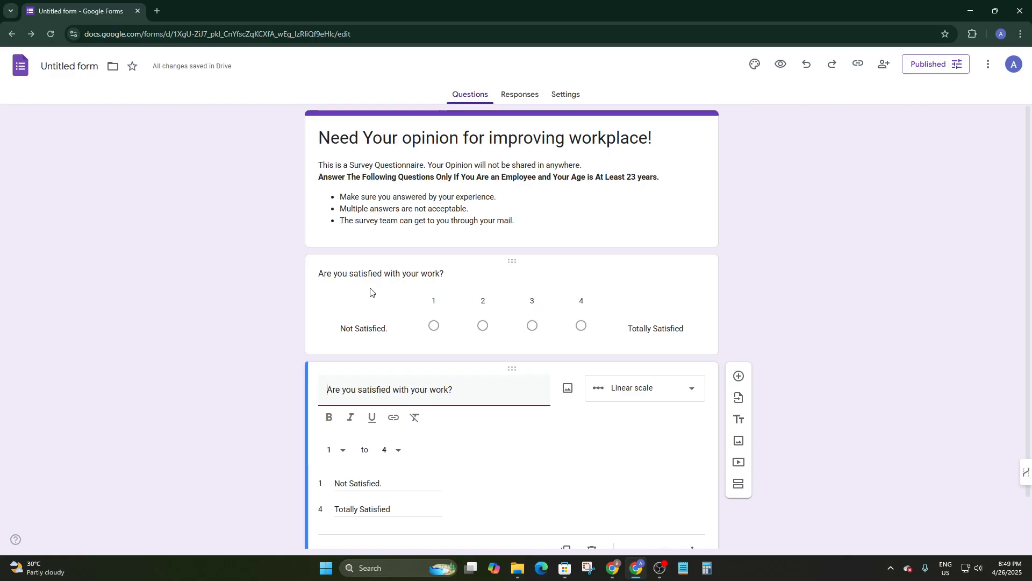
{"action": "left_click", "coordinate": [342, 332]}
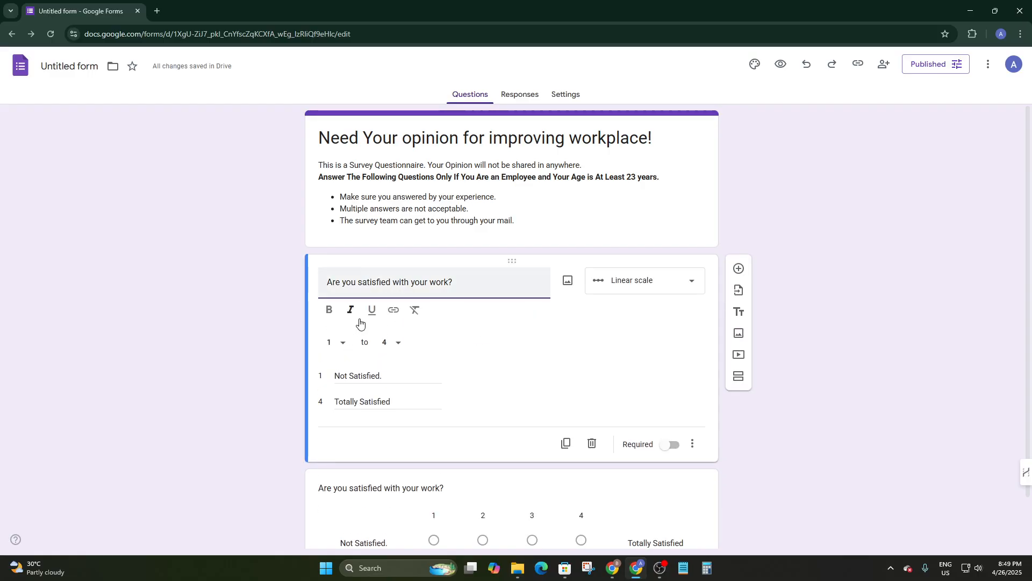
{"action": "double_click", "coordinate": [265, 345]}
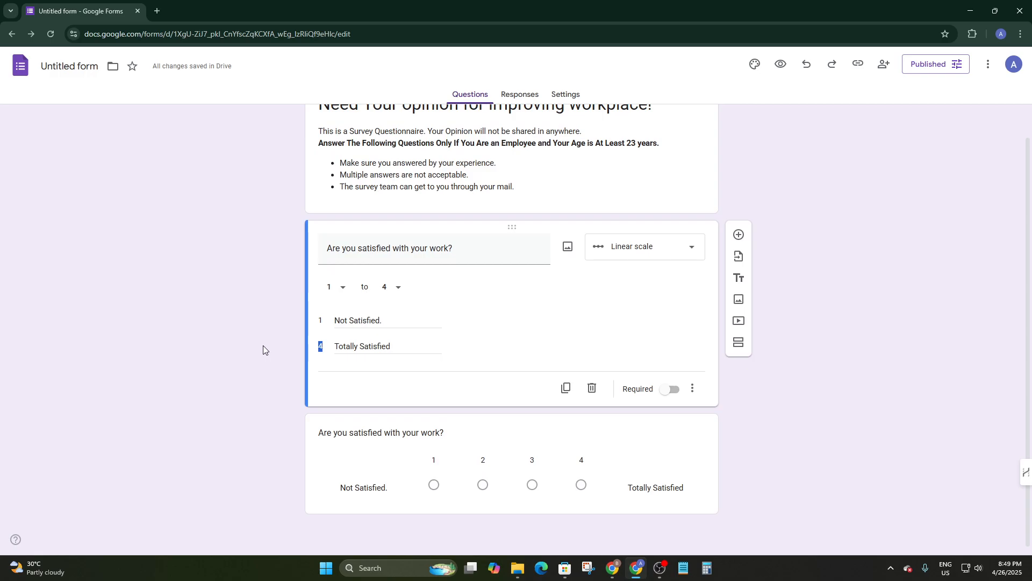
{"action": "left_click", "coordinate": [434, 487]}
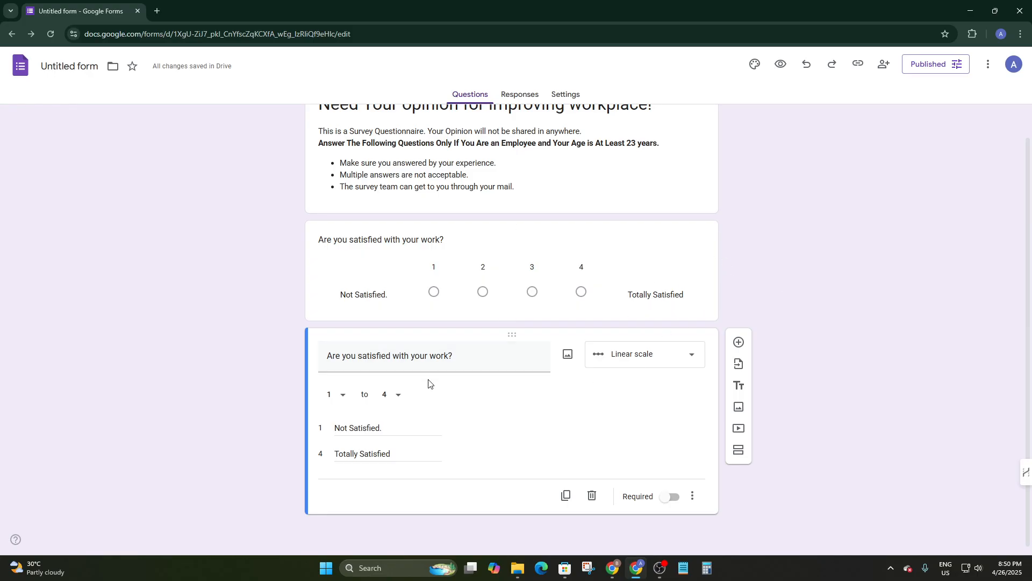
Step: Replace the copied question's text with "Are you want improvement in your work environment?"
{"action": "left_click_drag", "start_coordinate": [460, 354], "coordinate": [253, 357]}
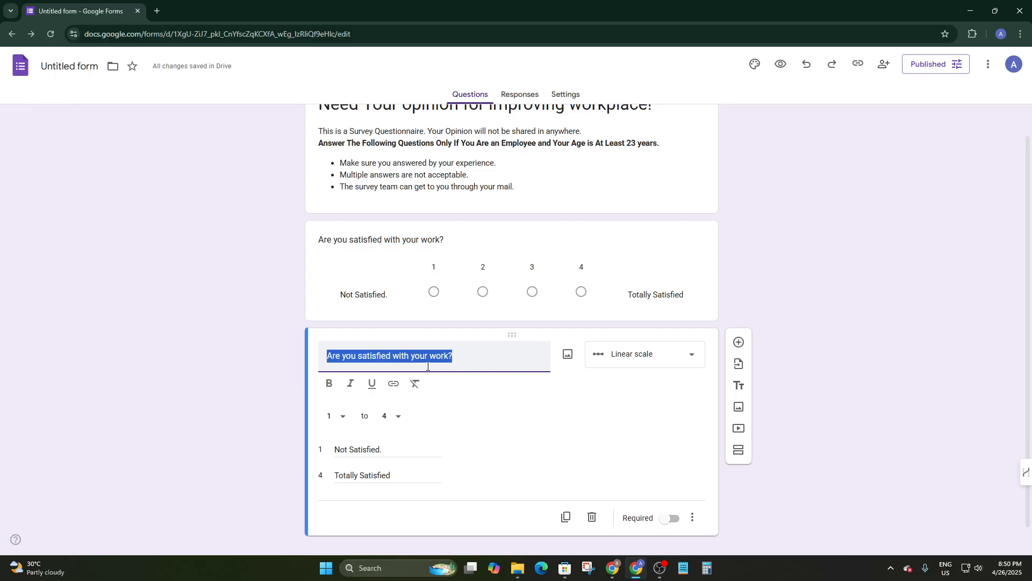
{"action": "type", "text": "A"}
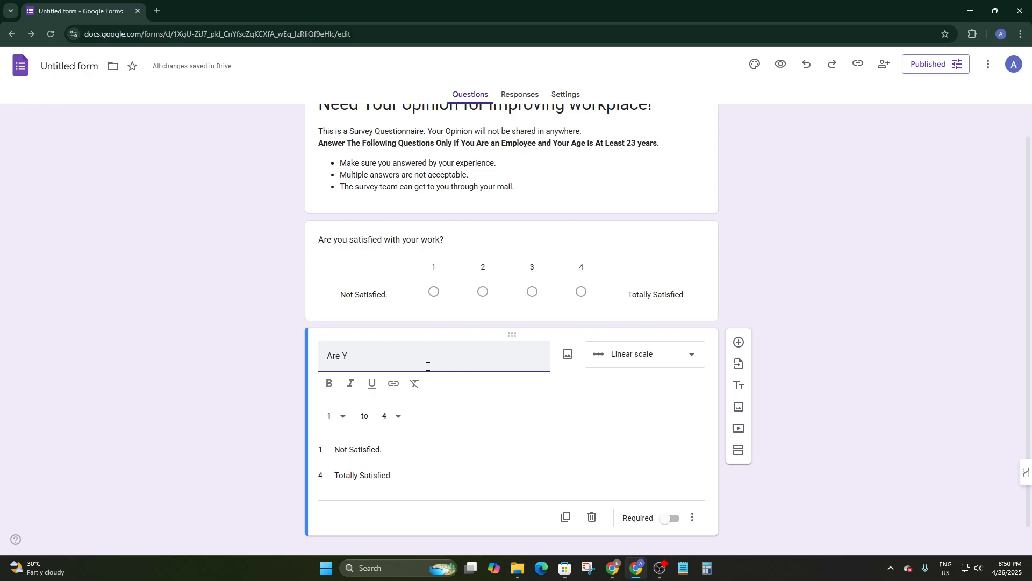
{"action": "type", "text": "rey"}
{"action": "key", "text": "BackSpace"}
{"action": "type", "text": "ant im"}
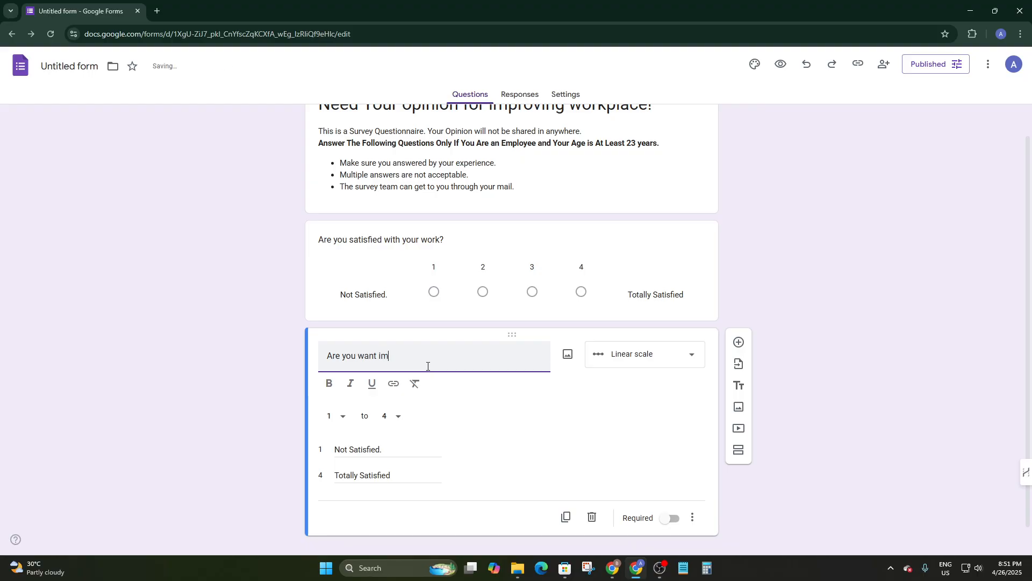
{"action": "type", "text": "provememn"}
{"action": "type", "text": "ork environment?"}
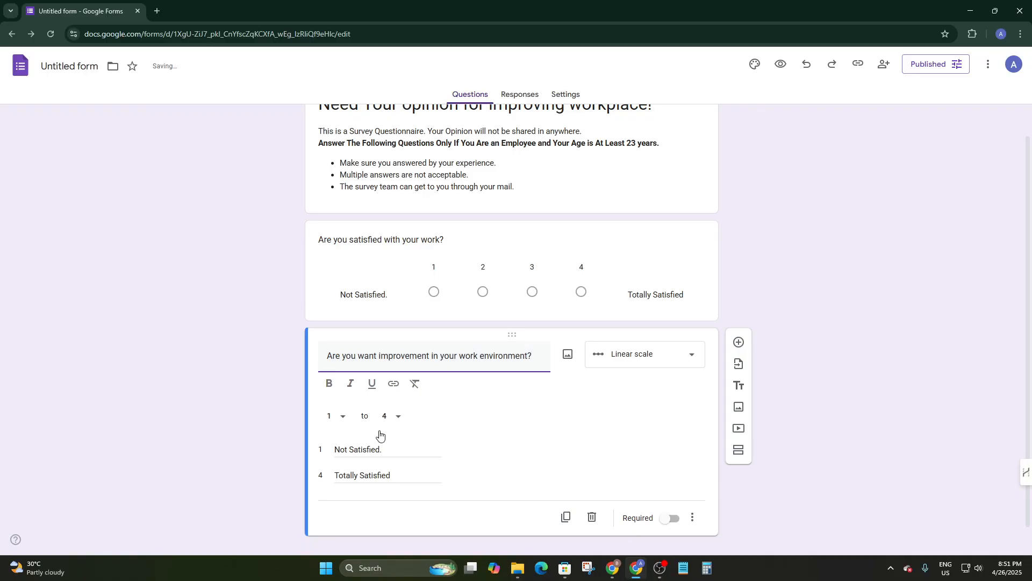
Step: Label the work-environment question's scale value 1 as "No" and its value 4 as "Yes"
{"action": "left_click", "coordinate": [385, 450]}
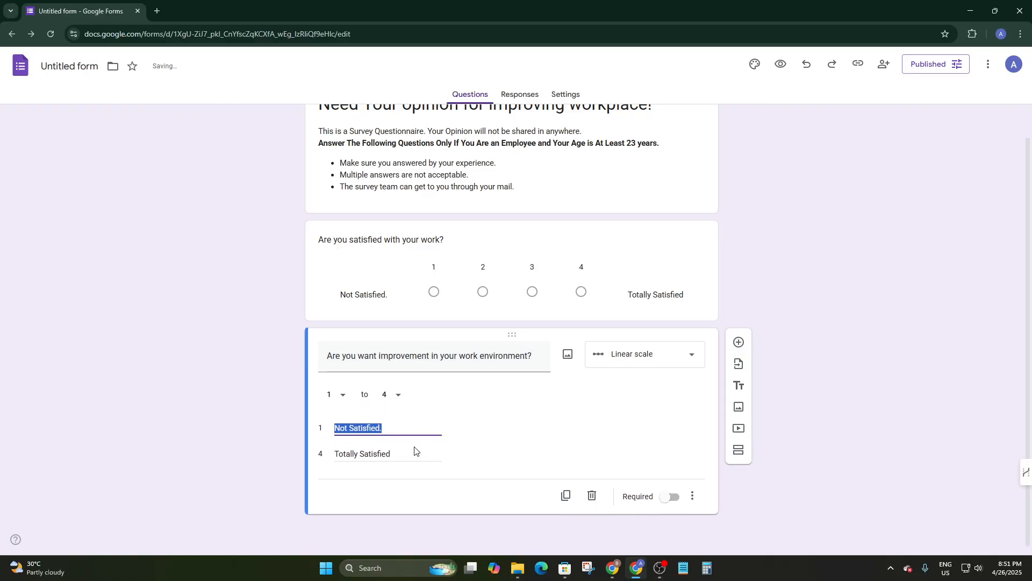
{"action": "type", "text": "Y"}
{"action": "key", "text": "BackSpace"}
{"action": "type", "text": "No"}
{"action": "left_click", "coordinate": [415, 460]}
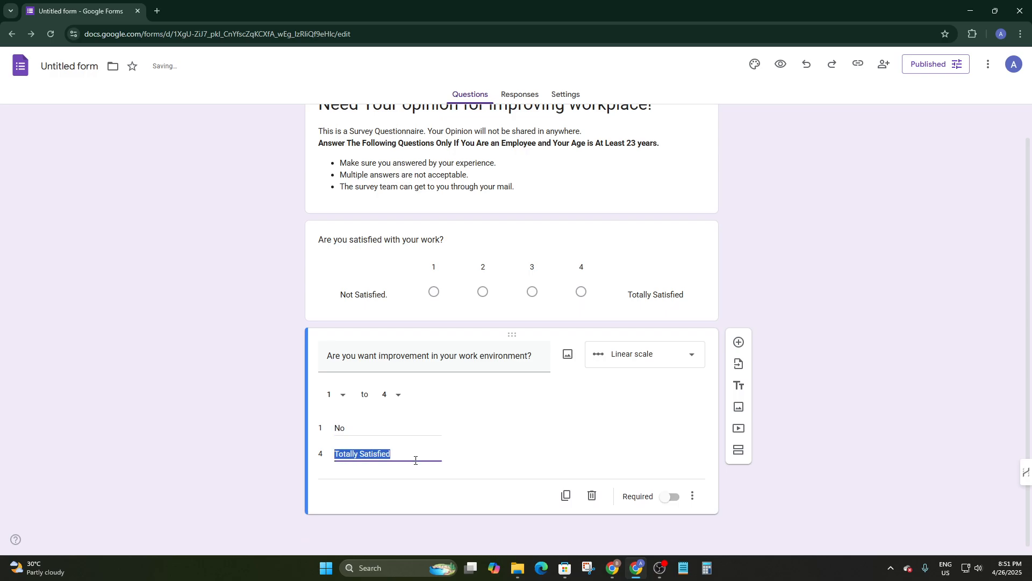
{"action": "type", "text": "Yes"}
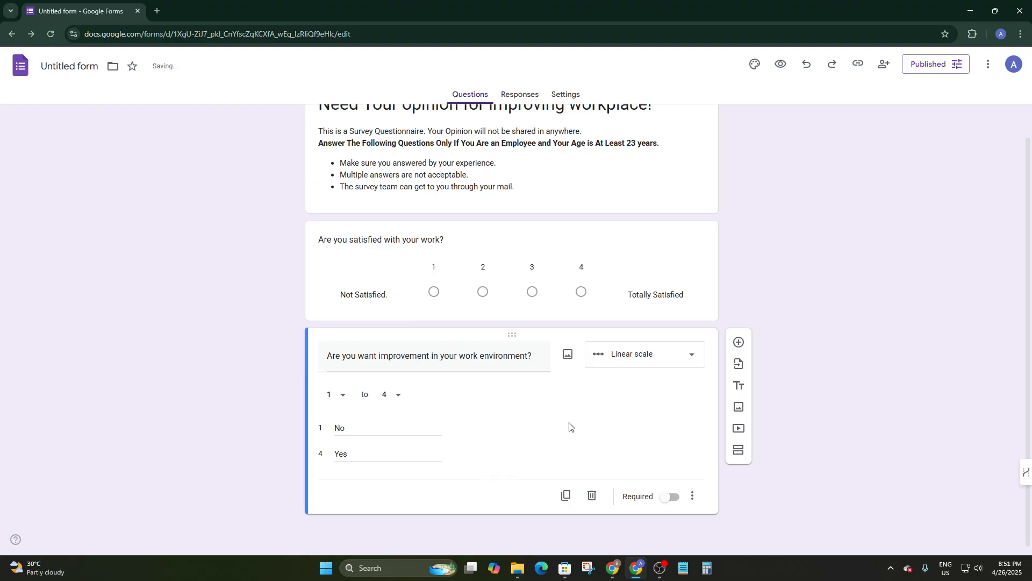
Step: Duplicate the work-environment question and delete the extra copy
{"action": "left_click", "coordinate": [565, 495]}
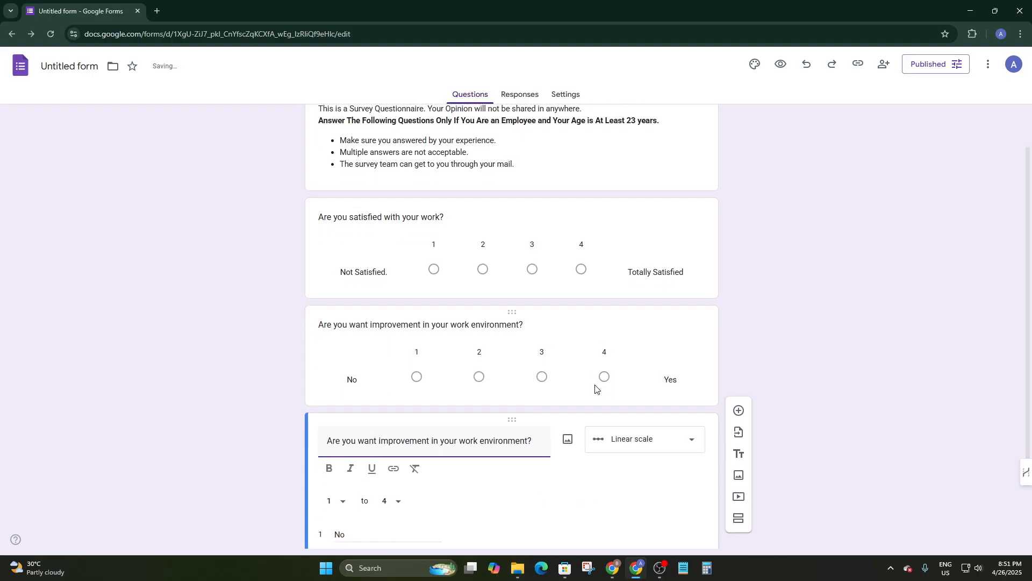
{"action": "left_click", "coordinate": [591, 495]}
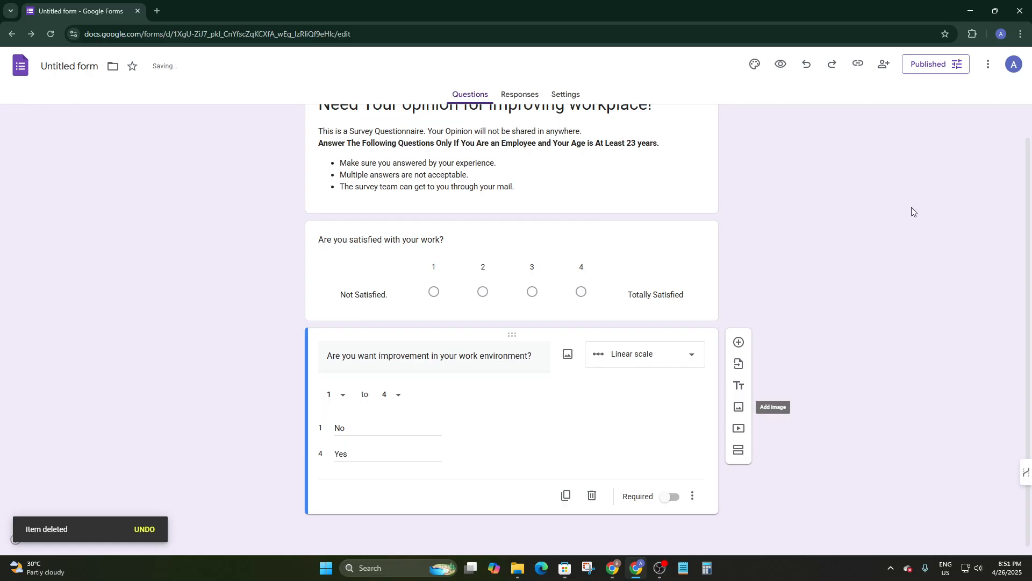
{"action": "scroll", "coordinate": [498, 338], "scroll_direction": "up", "scroll_amount": 1}
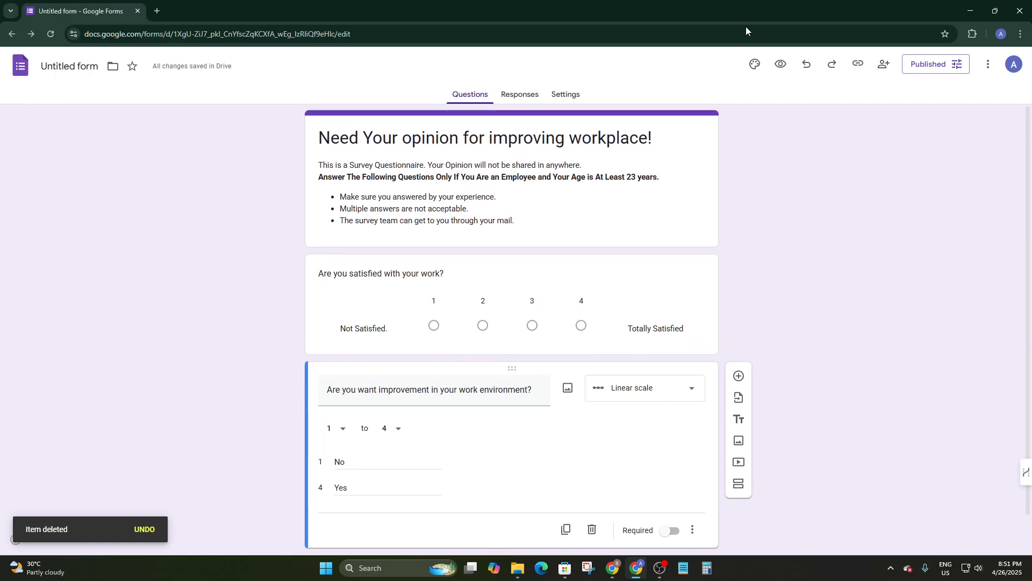
Step: Save the published options with responses accepted from anyone with the link, and check the form's Responses view
{"action": "left_click", "coordinate": [919, 75]}
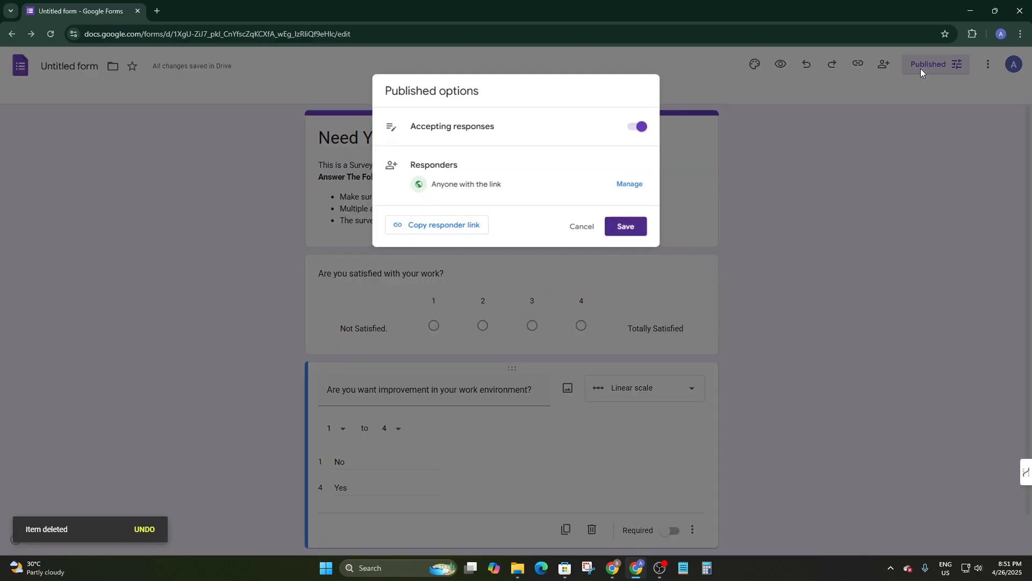
{"action": "left_click", "coordinate": [626, 235]}
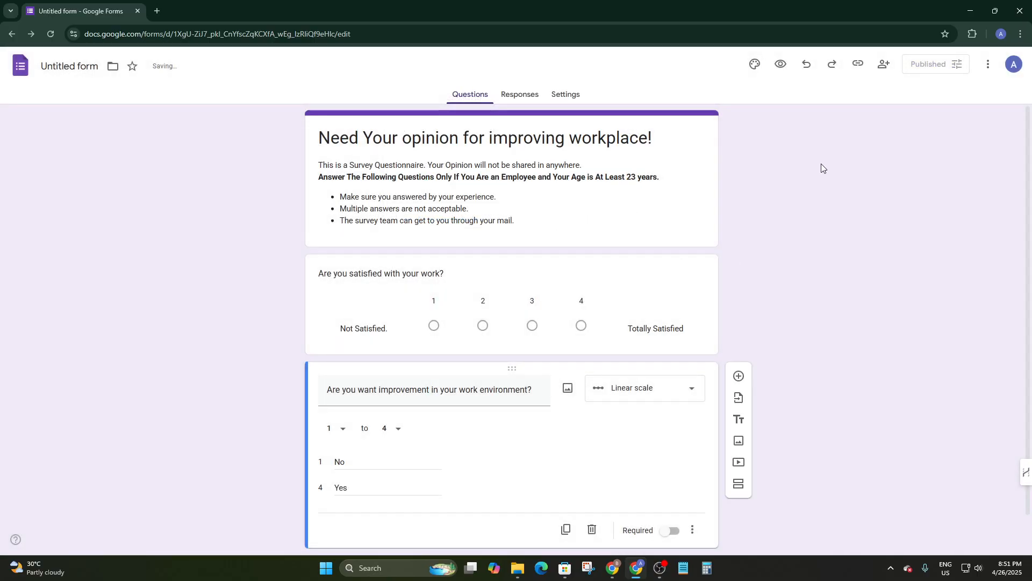
{"action": "scroll", "coordinate": [785, 376], "scroll_direction": "down", "scroll_amount": 1}
{"action": "scroll", "coordinate": [802, 388], "scroll_direction": "up", "scroll_amount": 1}
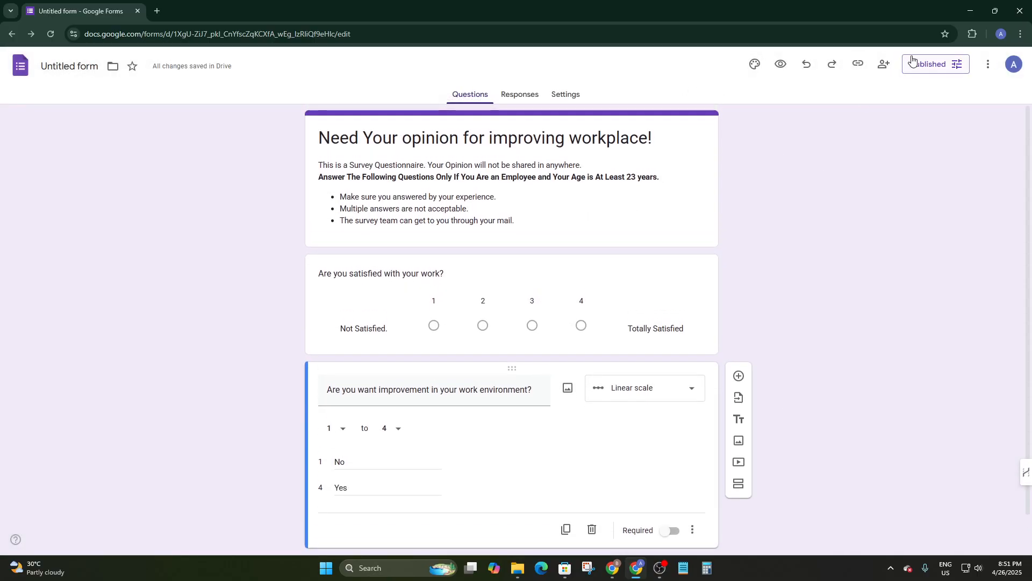
{"action": "left_click", "coordinate": [507, 100]}
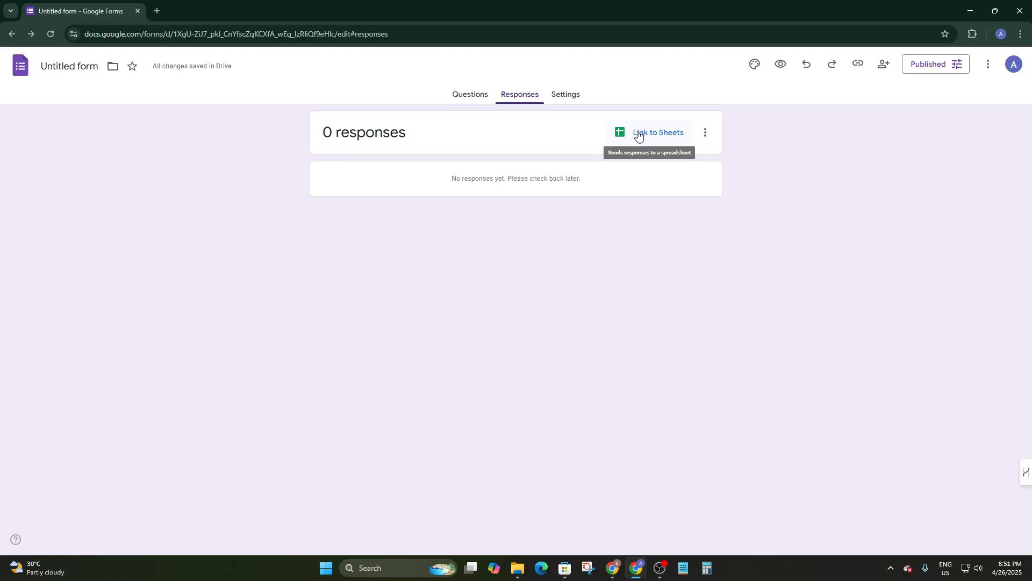
Step: In the form's response settings, set the collection of email addresses to Responder input
{"action": "left_click", "coordinate": [573, 101]}
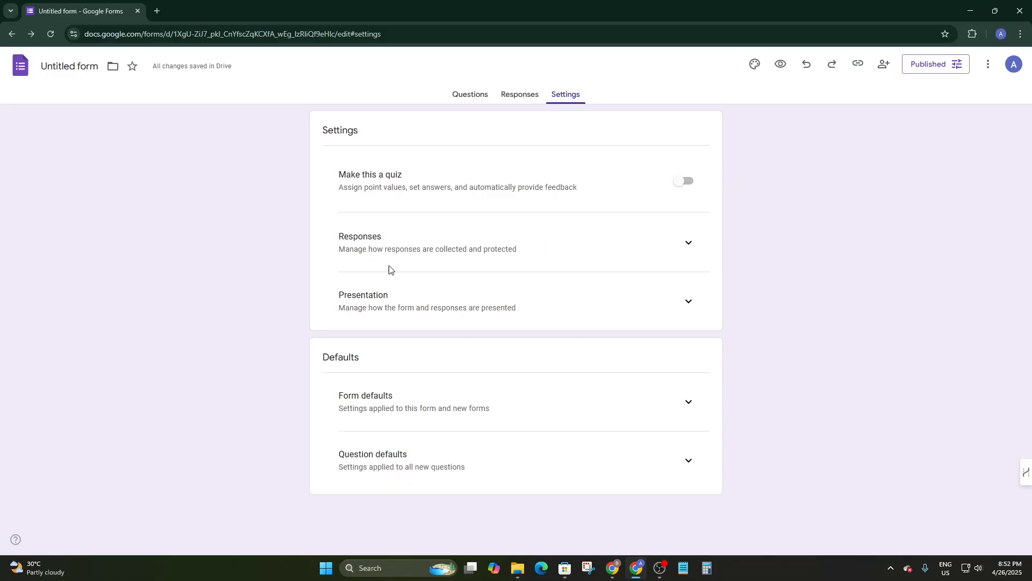
{"action": "left_click", "coordinate": [682, 243]}
{"action": "scroll", "coordinate": [581, 264], "scroll_direction": "down", "scroll_amount": 1}
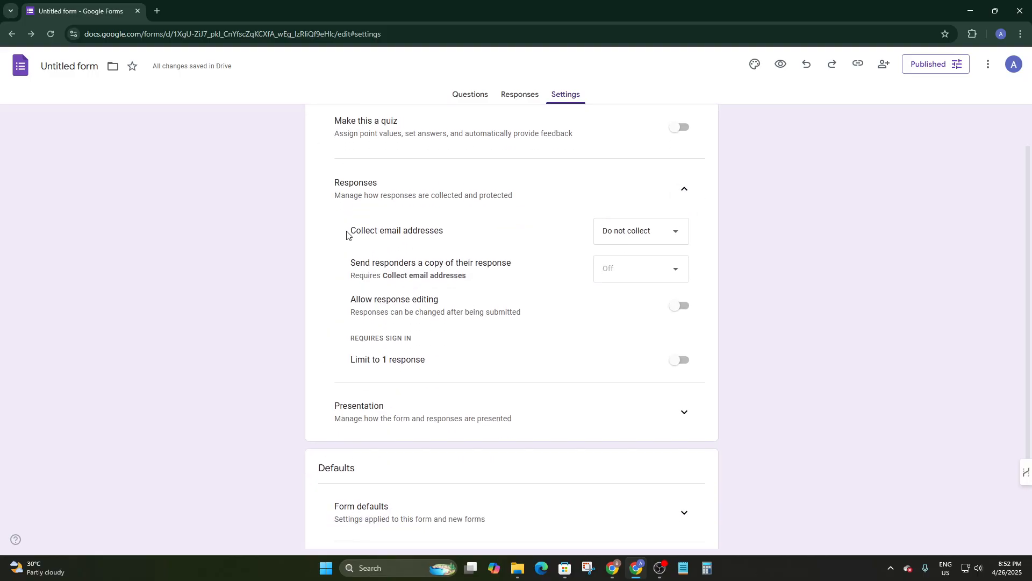
{"action": "left_click", "coordinate": [657, 239]}
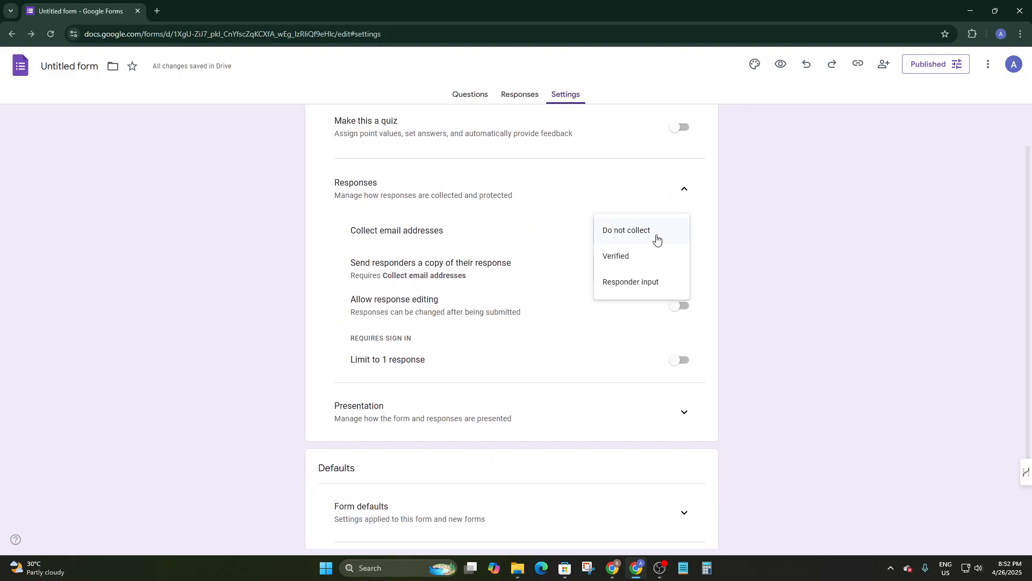
{"action": "left_click", "coordinate": [632, 262]}
{"action": "left_click", "coordinate": [650, 231]}
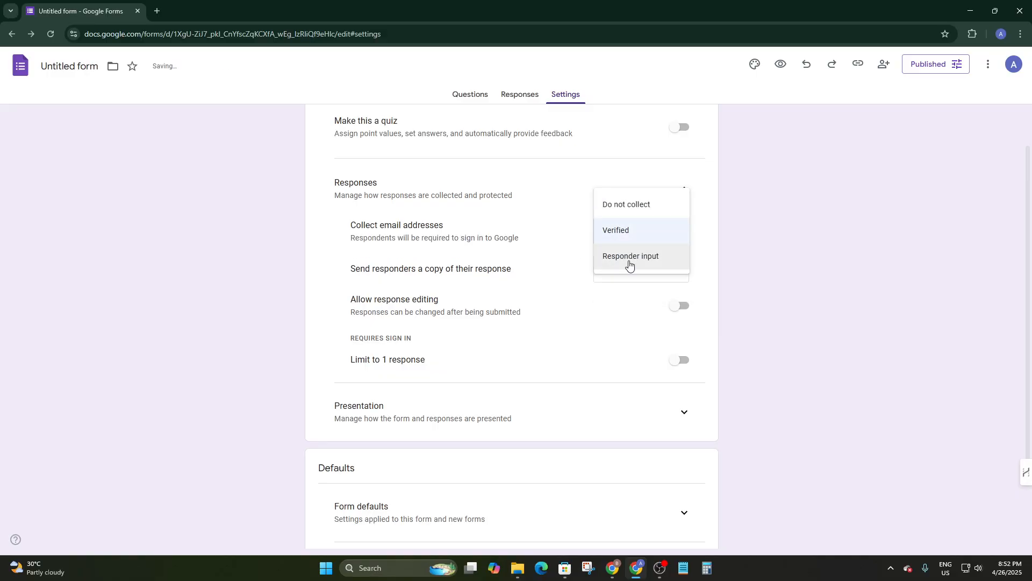
{"action": "left_click", "coordinate": [642, 258]}
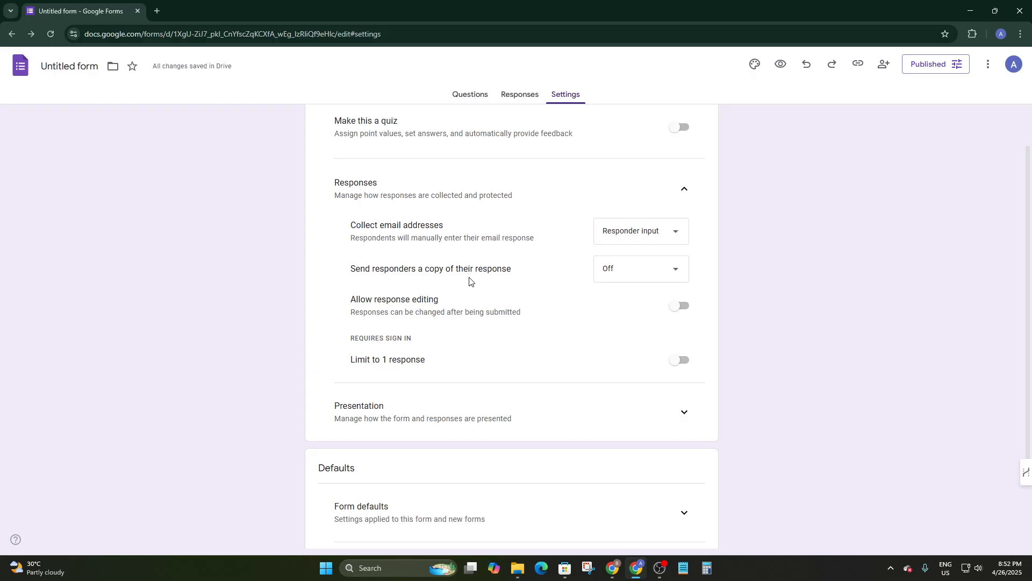
Step: Look at the choices for sending responders a copy of their response, and limit the form to 1 response
{"action": "left_click", "coordinate": [627, 267]}
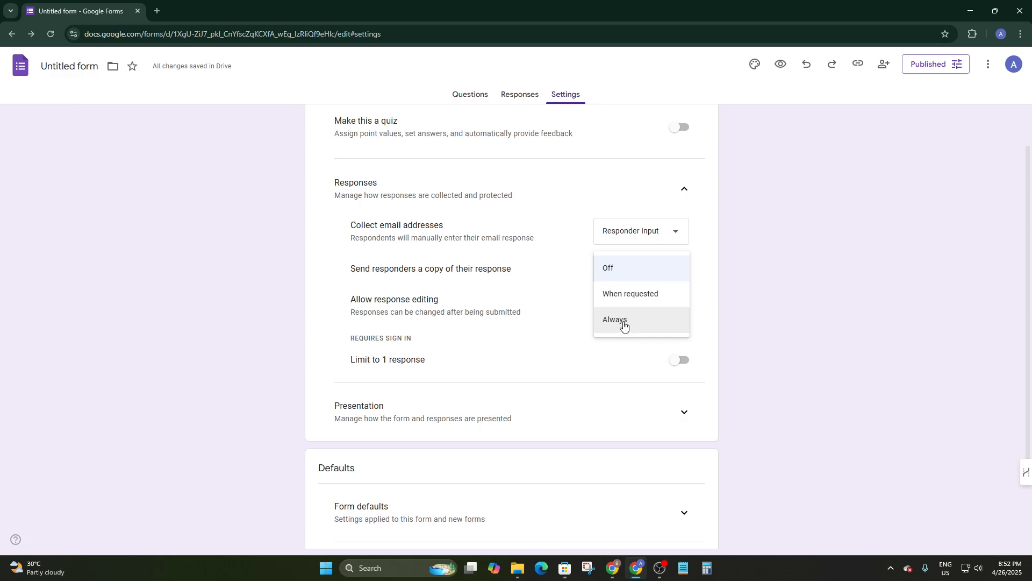
{"action": "left_click", "coordinate": [521, 312]}
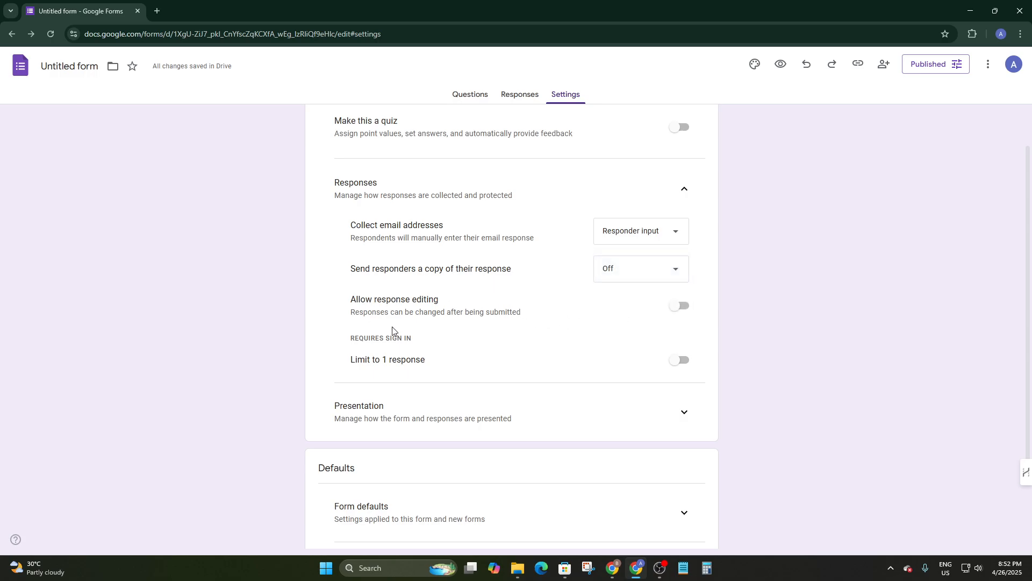
{"action": "scroll", "coordinate": [441, 322], "scroll_direction": "down", "scroll_amount": 2}
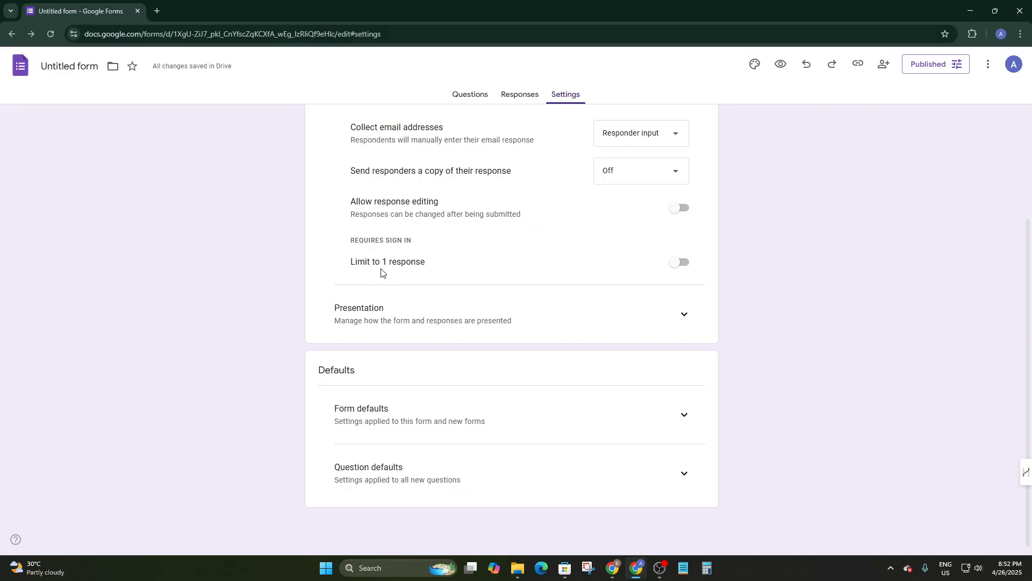
{"action": "left_click", "coordinate": [679, 264]}
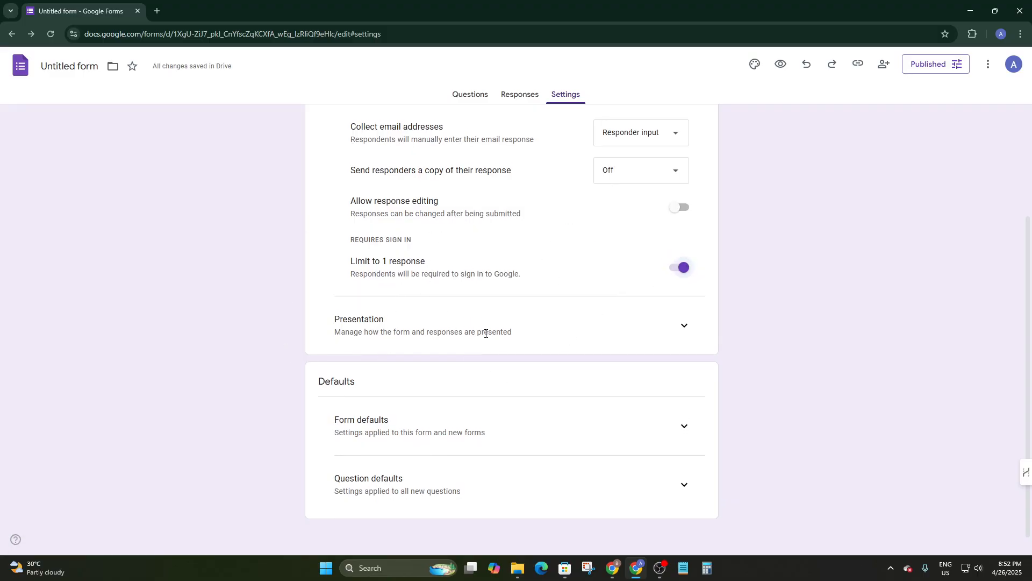
Step: Expand the form's Presentation settings and review the form presentation, after-submission and restriction options
{"action": "scroll", "coordinate": [511, 377], "scroll_direction": "down", "scroll_amount": 1}
{"action": "scroll", "coordinate": [530, 316], "scroll_direction": "up", "scroll_amount": 1}
{"action": "scroll", "coordinate": [542, 328], "scroll_direction": "down", "scroll_amount": 1}
{"action": "left_click", "coordinate": [385, 336]}
{"action": "left_click", "coordinate": [691, 314]}
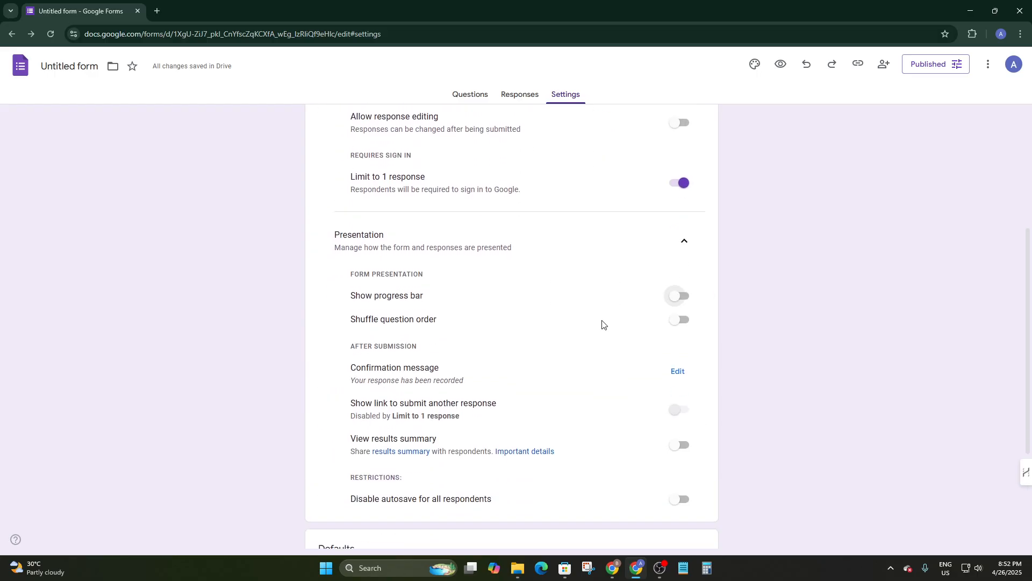
{"action": "scroll", "coordinate": [617, 231], "scroll_direction": "down", "scroll_amount": 2}
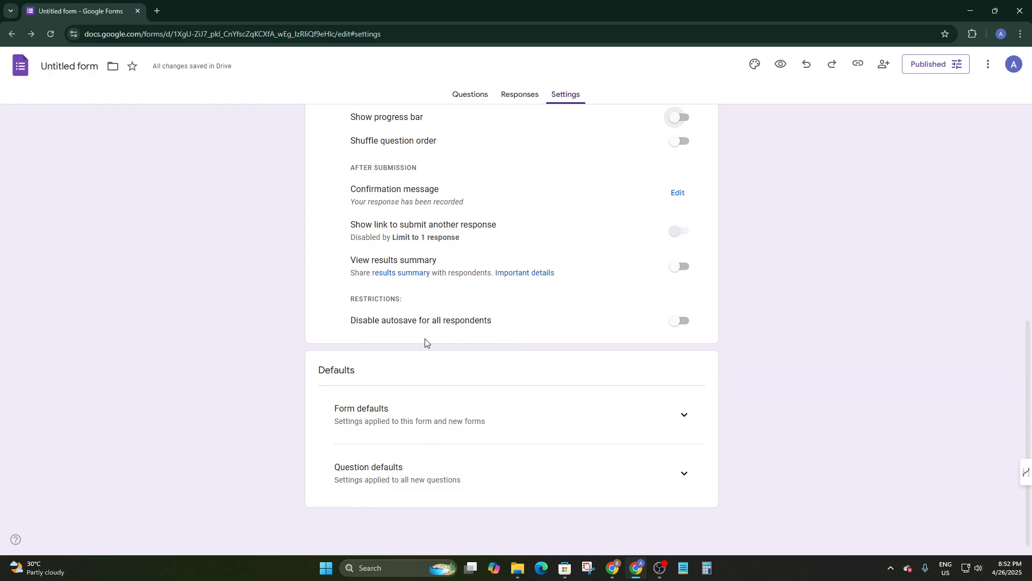
{"action": "scroll", "coordinate": [362, 240], "scroll_direction": "up", "scroll_amount": 1}
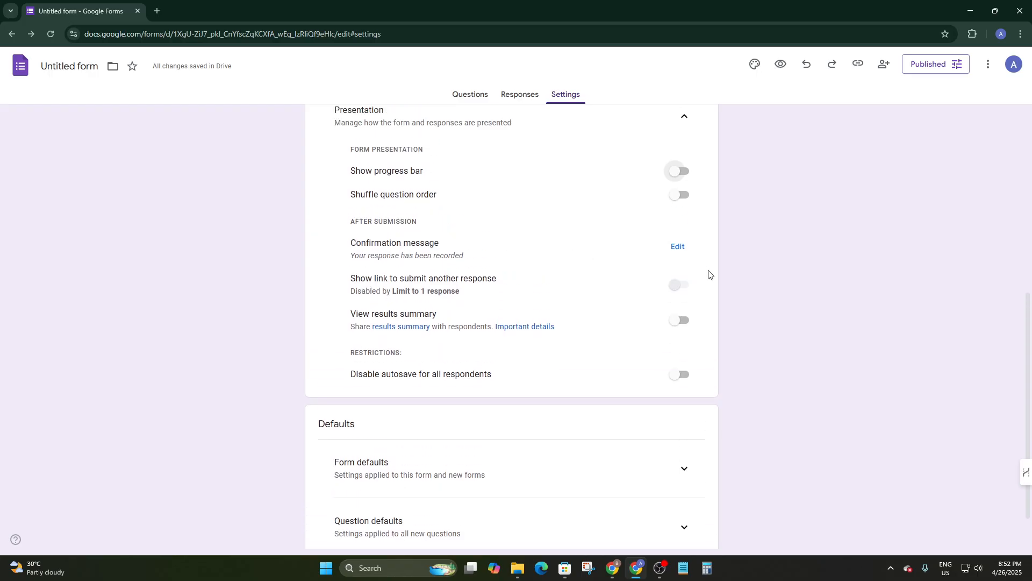
Step: In the form defaults, set the default collection of email addresses to Responder input
{"action": "scroll", "coordinate": [342, 371], "scroll_direction": "down", "scroll_amount": 1}
{"action": "left_click", "coordinate": [684, 416]}
{"action": "scroll", "coordinate": [575, 393], "scroll_direction": "down", "scroll_amount": 1}
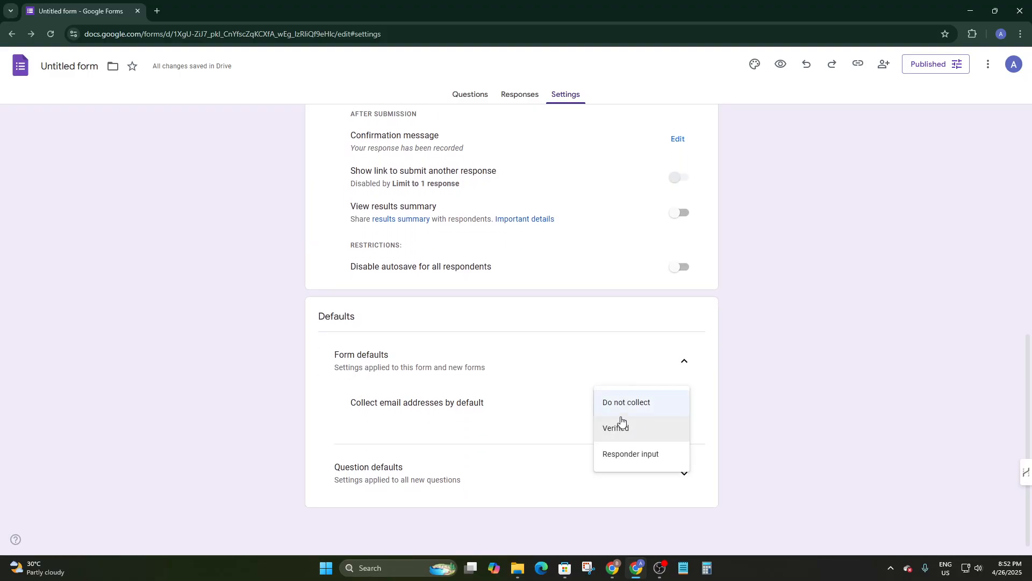
{"action": "left_click", "coordinate": [627, 453]}
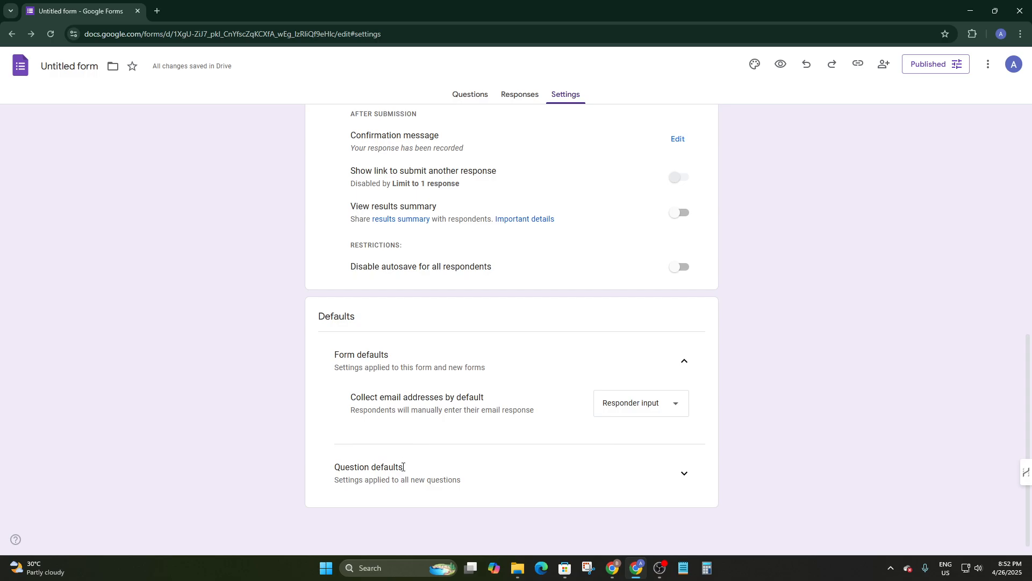
Step: Expand the question defaults and toggle the option that makes questions required by default
{"action": "left_click", "coordinate": [673, 477]}
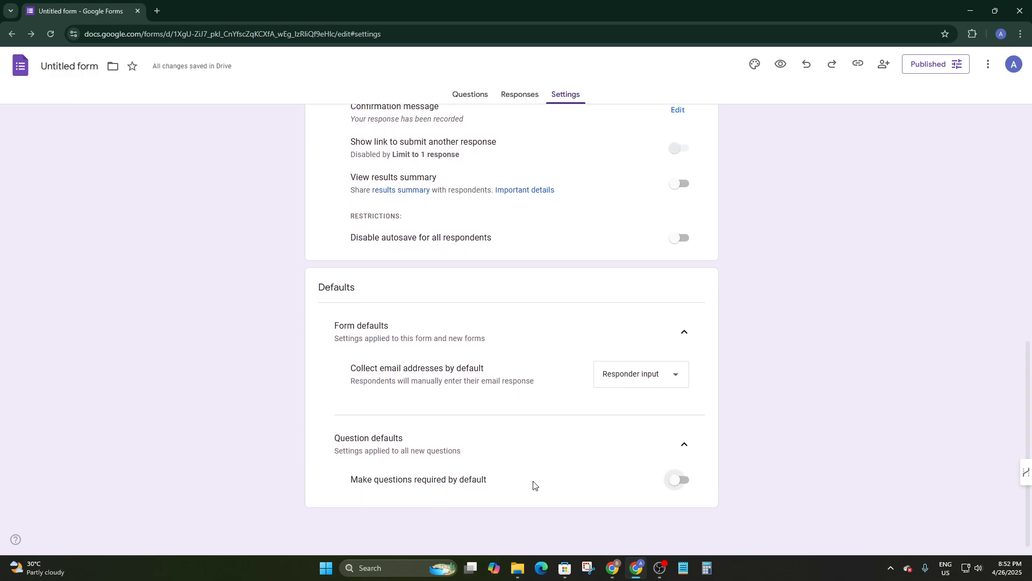
{"action": "left_click", "coordinate": [680, 481]}
Step: Return to the form's questions and review the instructions, the email field and the two linear-scale questions
{"action": "left_click", "coordinate": [484, 92]}
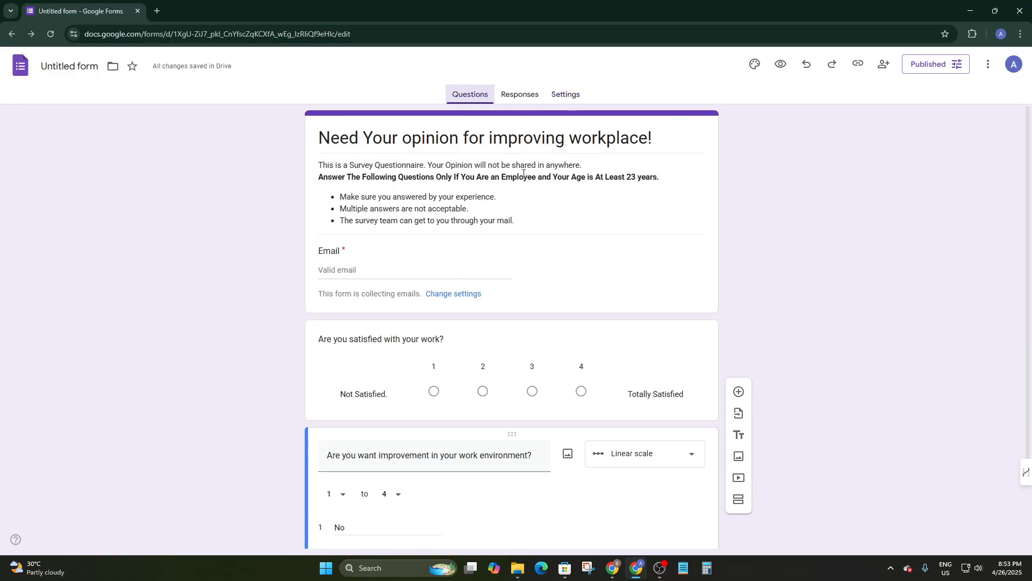
{"action": "scroll", "coordinate": [458, 227], "scroll_direction": "up", "scroll_amount": 2}
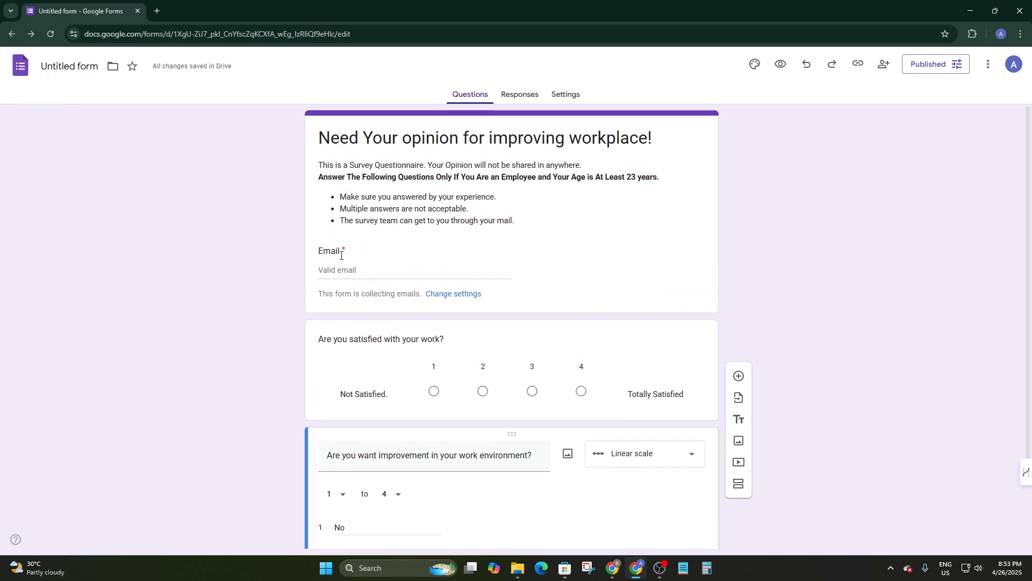
{"action": "scroll", "coordinate": [523, 372], "scroll_direction": "down", "scroll_amount": 2}
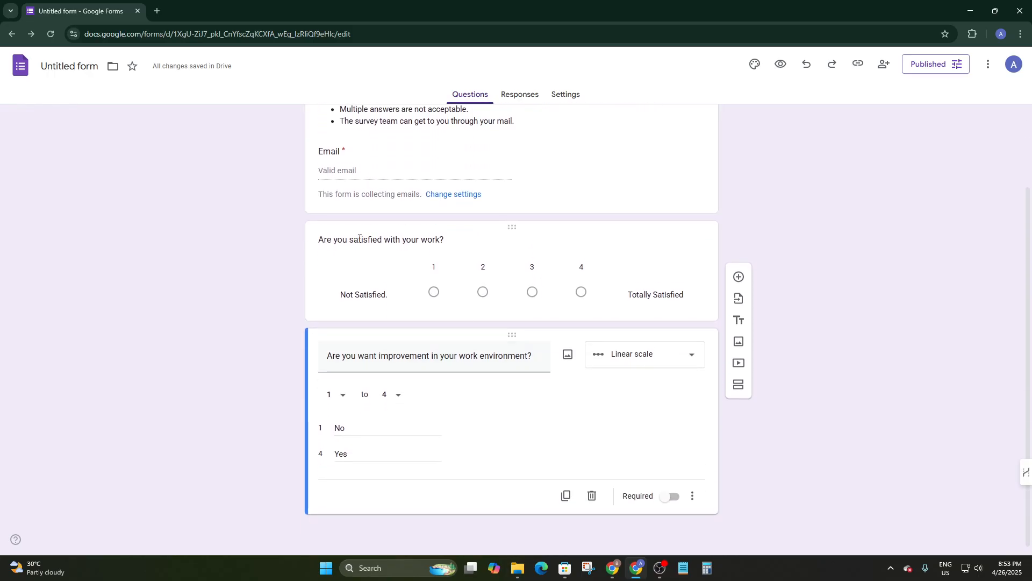
{"action": "scroll", "coordinate": [377, 258], "scroll_direction": "up", "scroll_amount": 2}
{"action": "left_click", "coordinate": [365, 221]}
{"action": "left_click", "coordinate": [369, 248]}
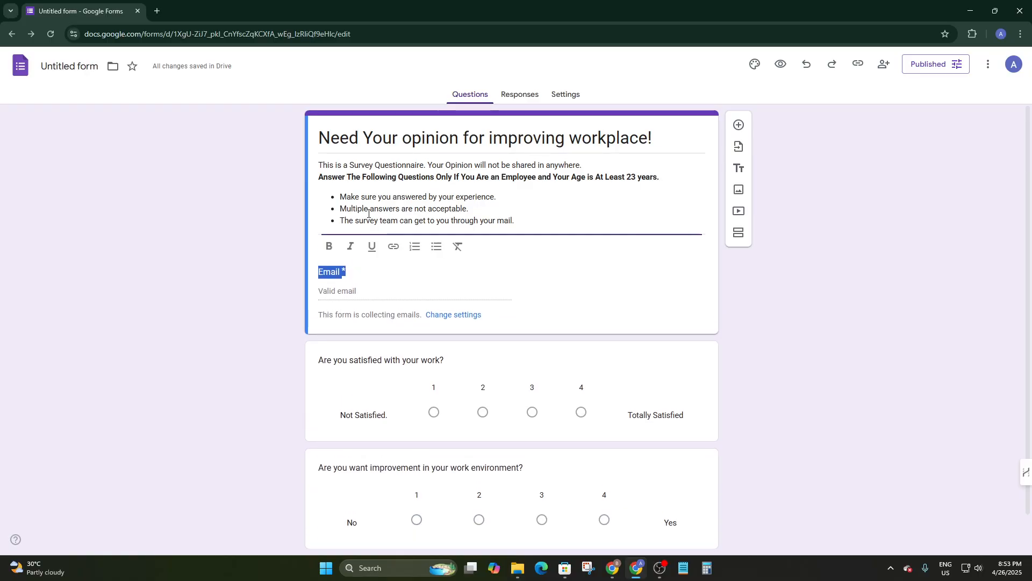
{"action": "left_click_drag", "start_coordinate": [373, 287], "coordinate": [362, 263]}
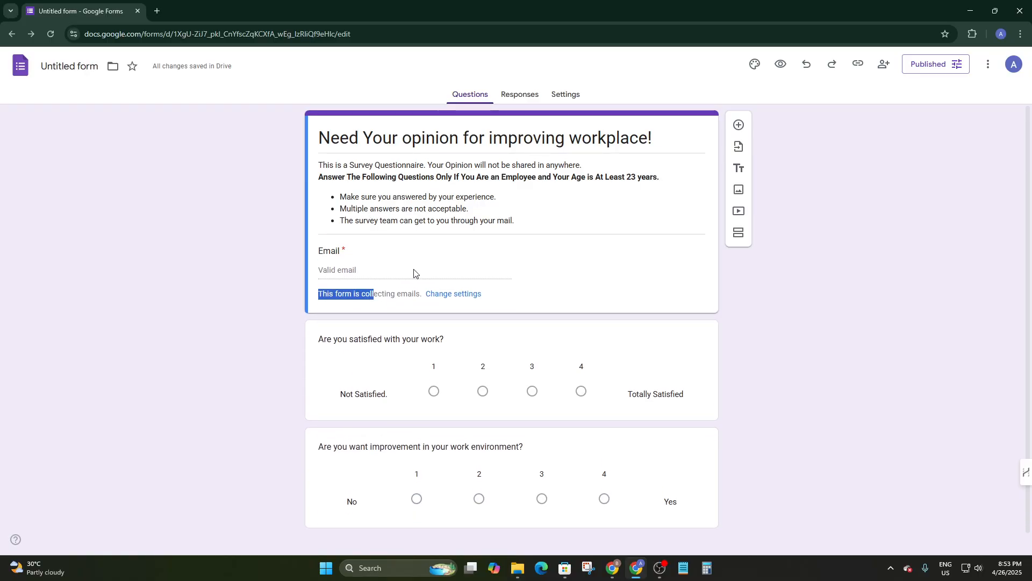
Step: Try adding a new section after the form header and look at the options for what follows section 1
{"action": "left_click", "coordinate": [738, 232]}
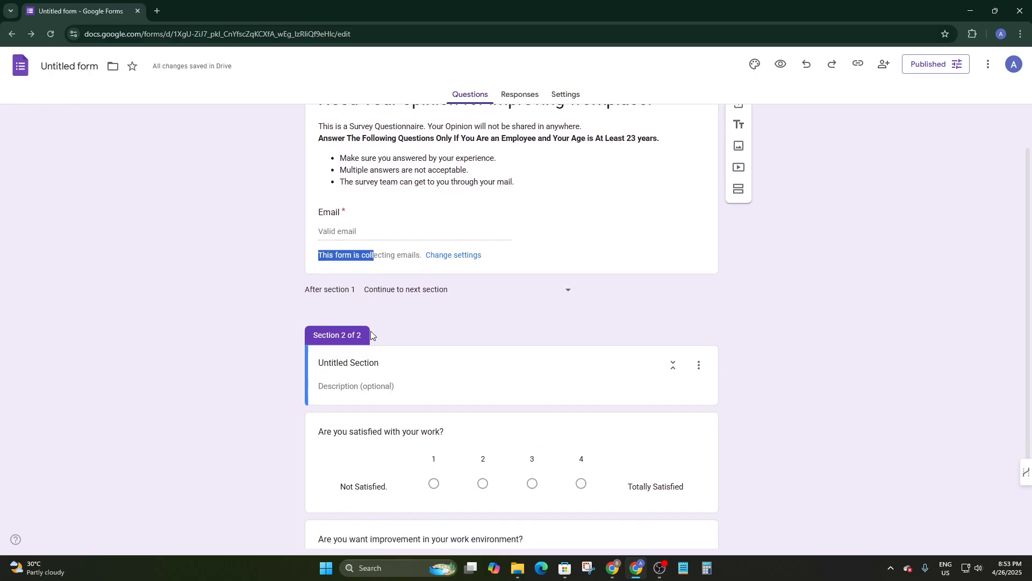
{"action": "left_click", "coordinate": [417, 281]}
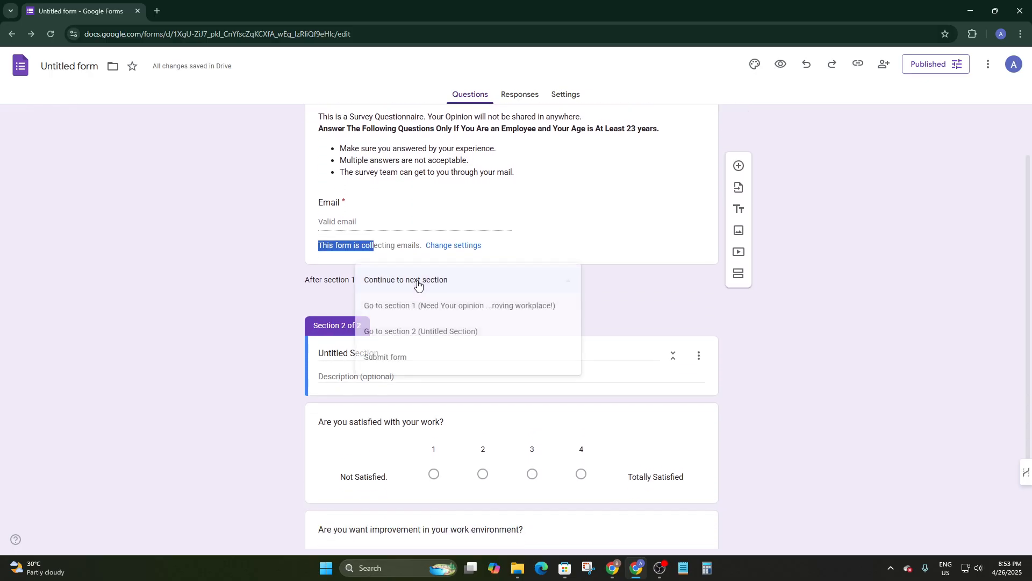
{"action": "left_click", "coordinate": [629, 299]}
{"action": "key", "text": "ctrl+z"}
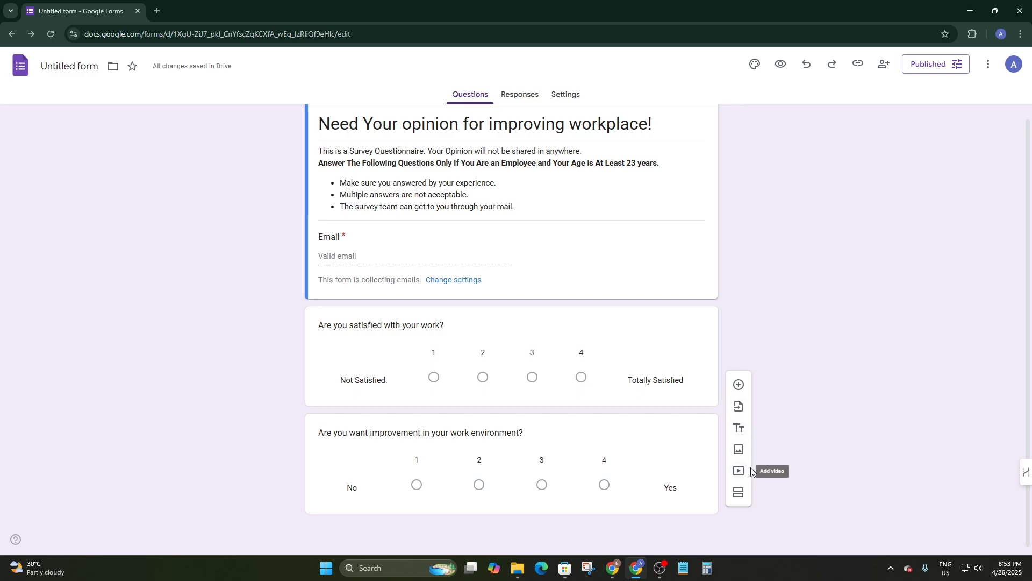
Step: Open the form's theme settings and look at the header font choices and the custom color picker
{"action": "scroll", "coordinate": [785, 161], "scroll_direction": "up", "scroll_amount": 1}
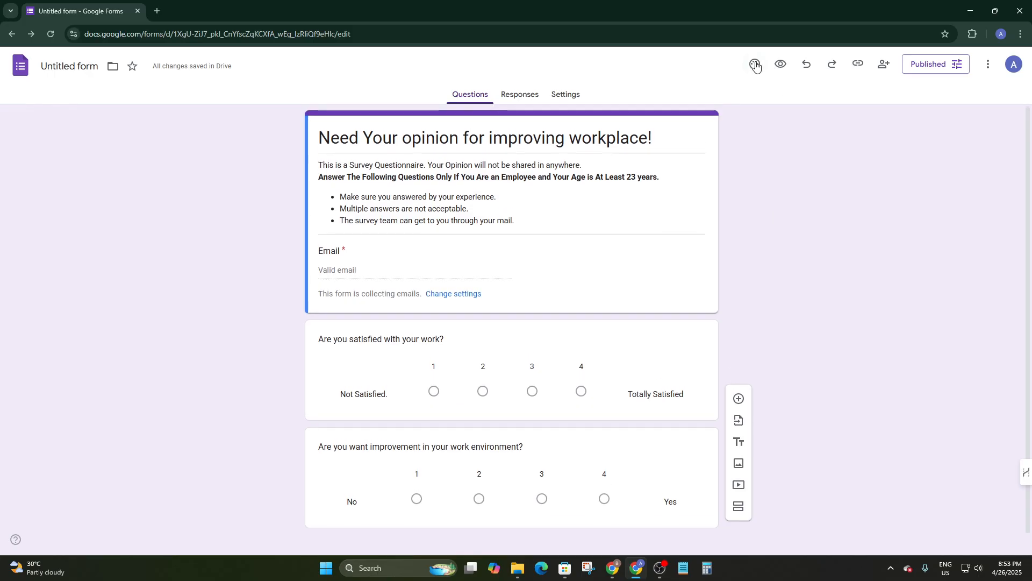
{"action": "left_click", "coordinate": [756, 65]}
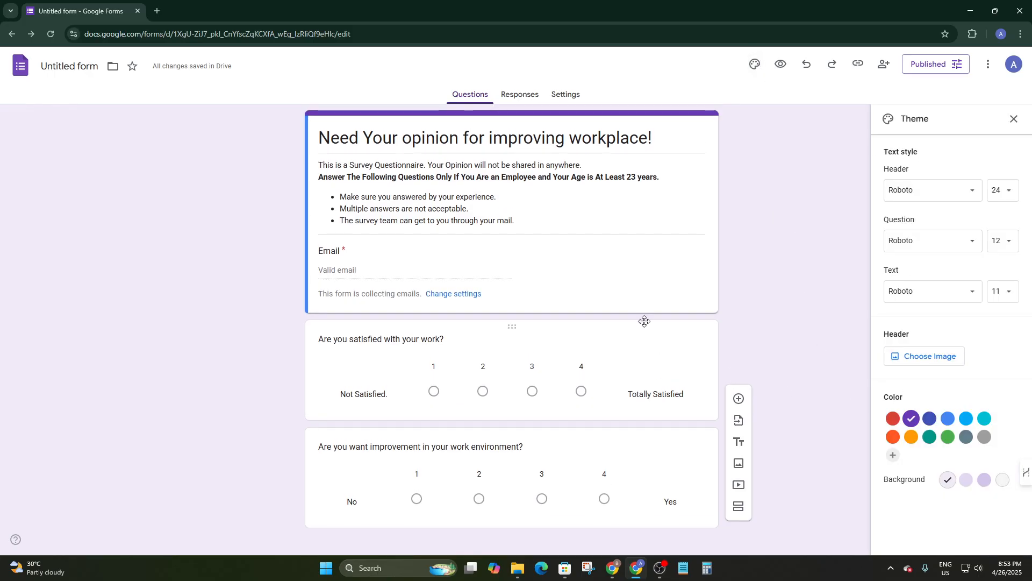
{"action": "left_click", "coordinate": [902, 190]}
{"action": "left_click", "coordinate": [903, 201]}
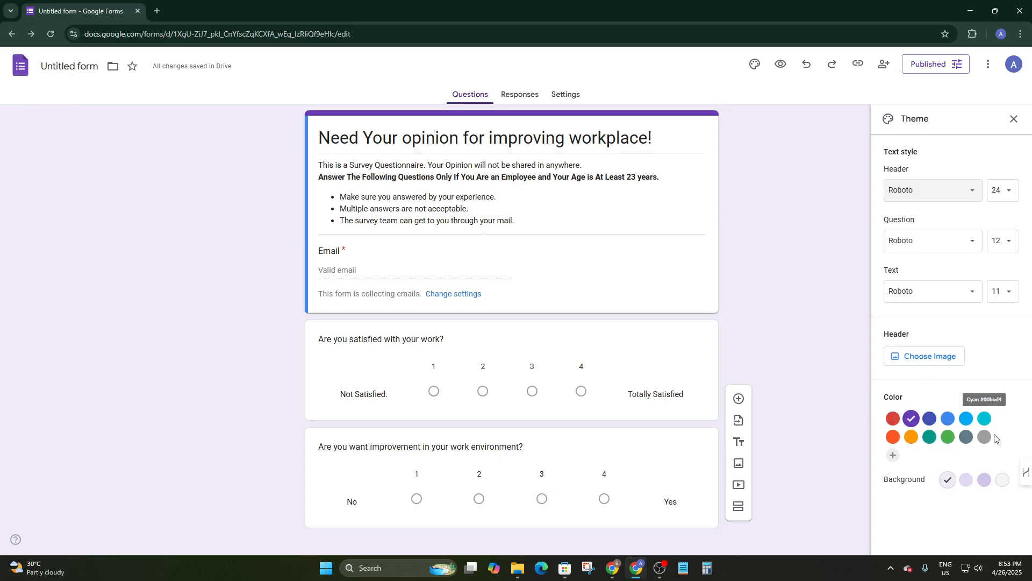
{"action": "left_click", "coordinate": [894, 455]}
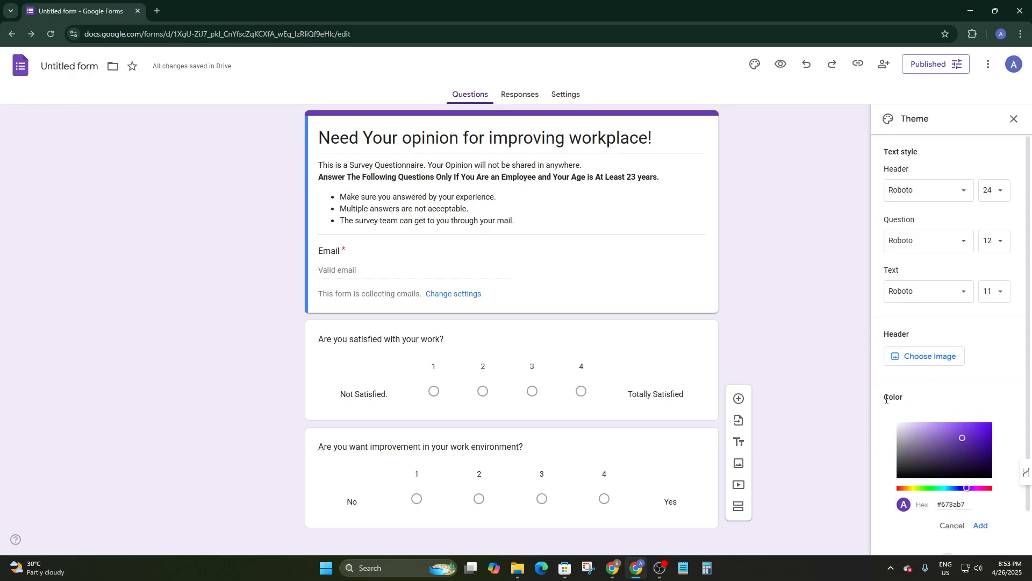
{"action": "left_click", "coordinate": [952, 526]}
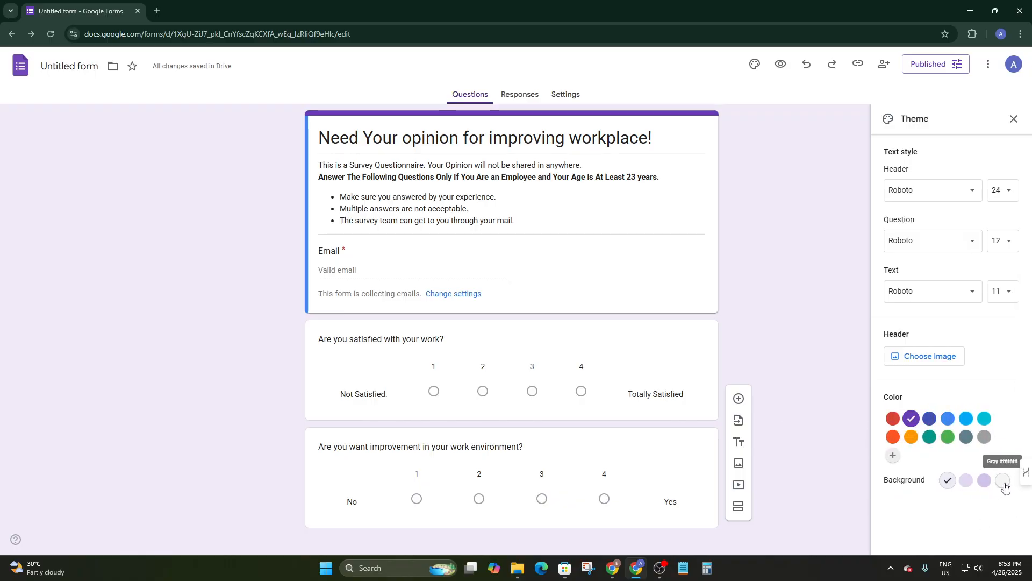
Step: Set the form's theme color to light blue with the lightest background shade, after trying a darker background
{"action": "left_click", "coordinate": [983, 480]}
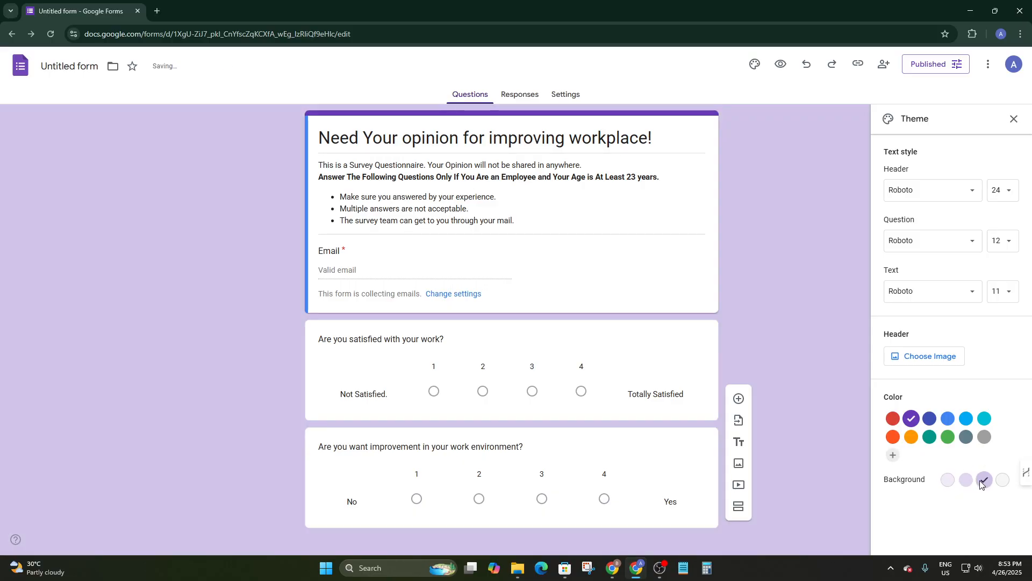
{"action": "left_click", "coordinate": [947, 480]}
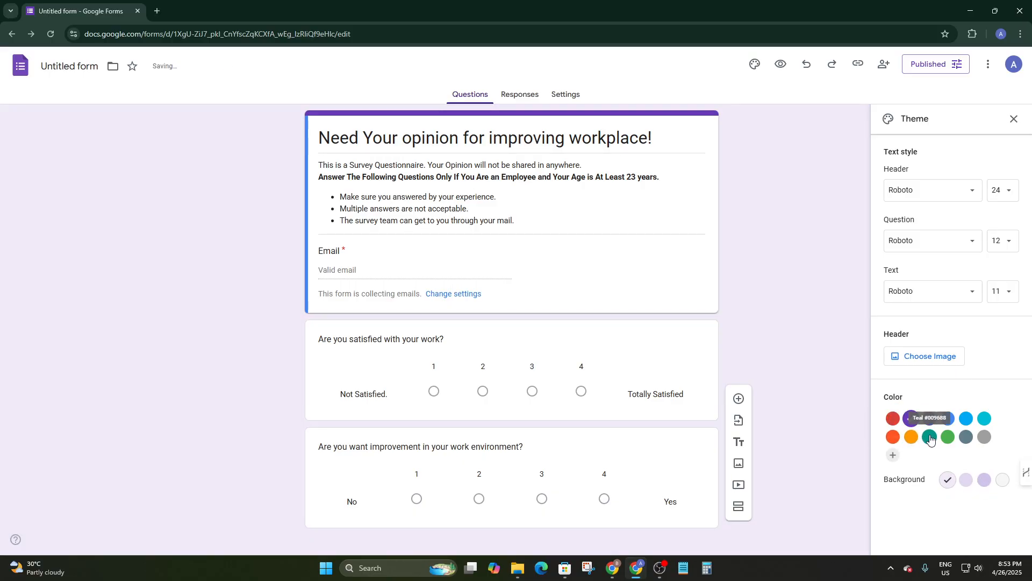
{"action": "left_click", "coordinate": [966, 418]}
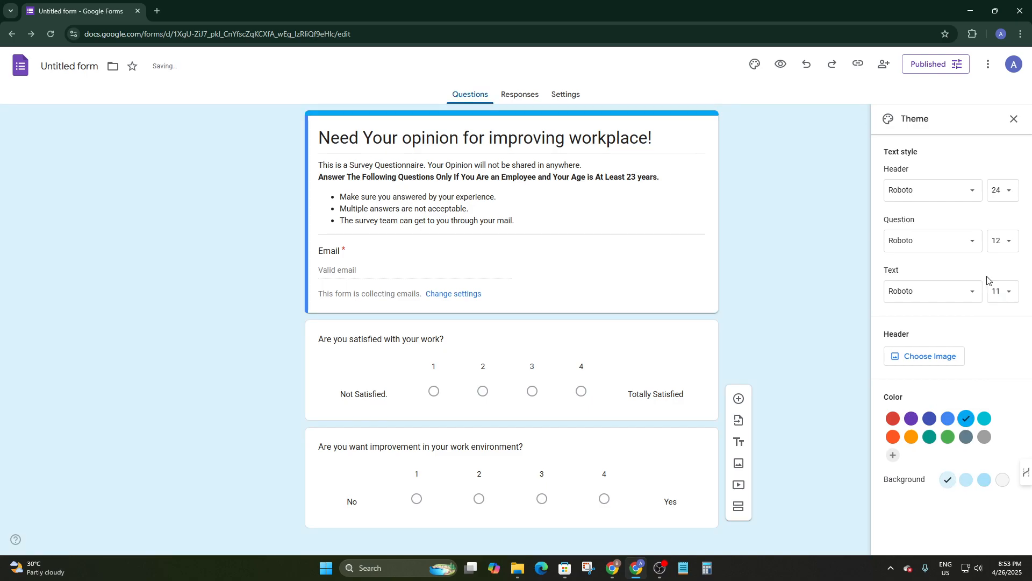
Step: Set the theme's header, question and text fonts all to Georgia, and close the theme settings
{"action": "left_click", "coordinate": [943, 188]}
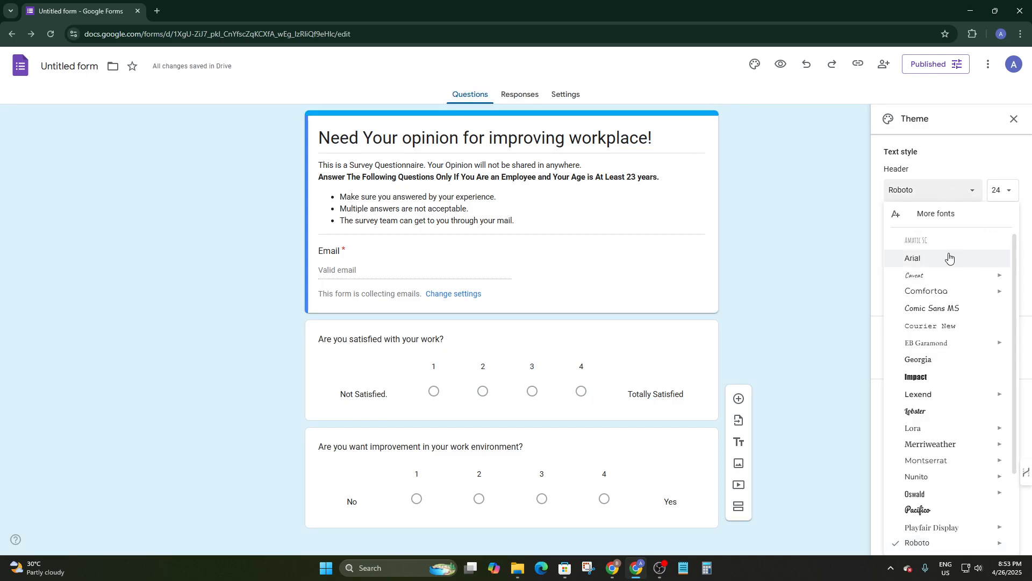
{"action": "left_click", "coordinate": [925, 367]}
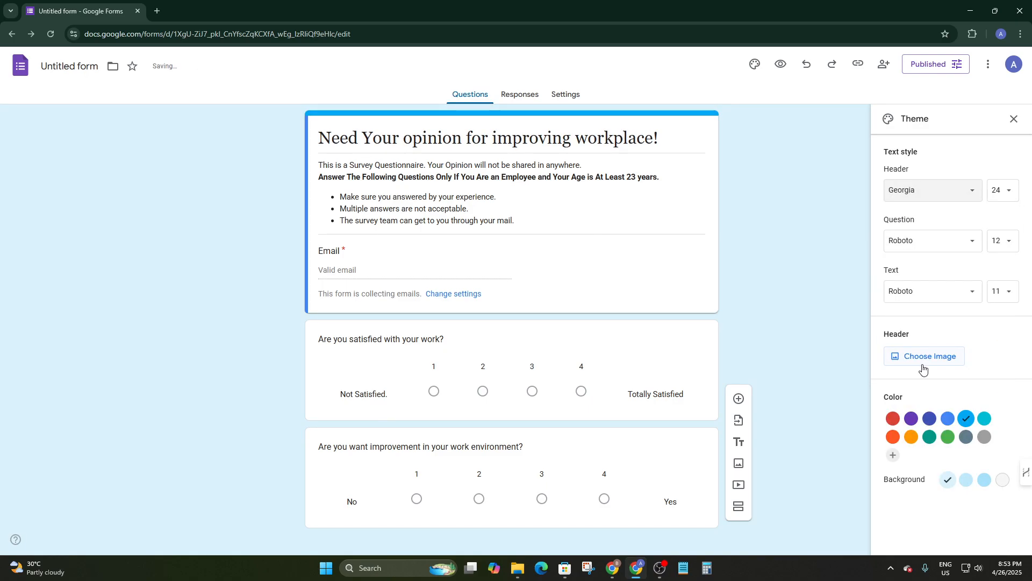
{"action": "left_click", "coordinate": [923, 245]}
{"action": "mouse_move", "coordinate": [931, 457]}
{"action": "left_click", "coordinate": [918, 308]}
{"action": "left_click", "coordinate": [925, 285]}
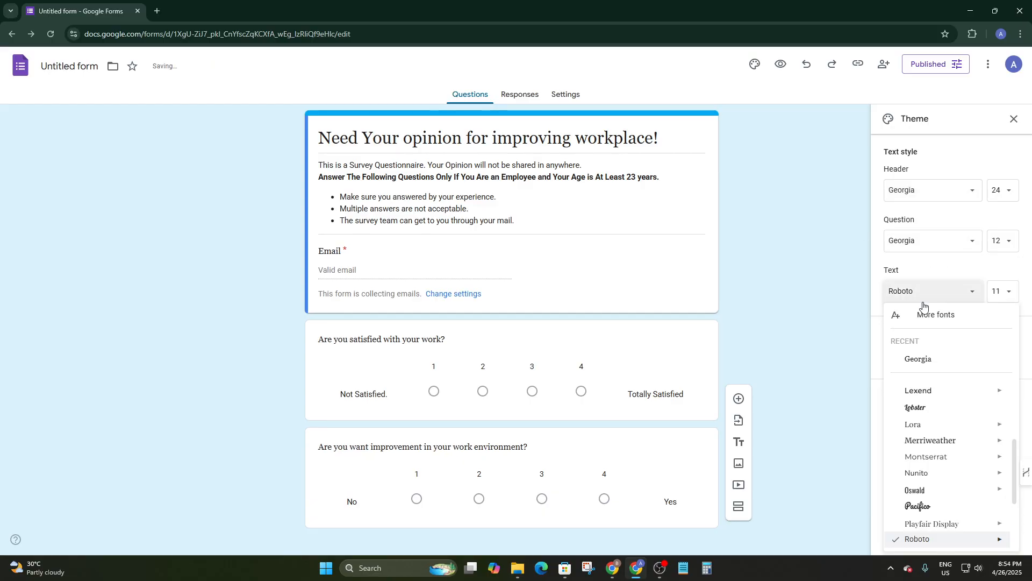
{"action": "left_click", "coordinate": [918, 359]}
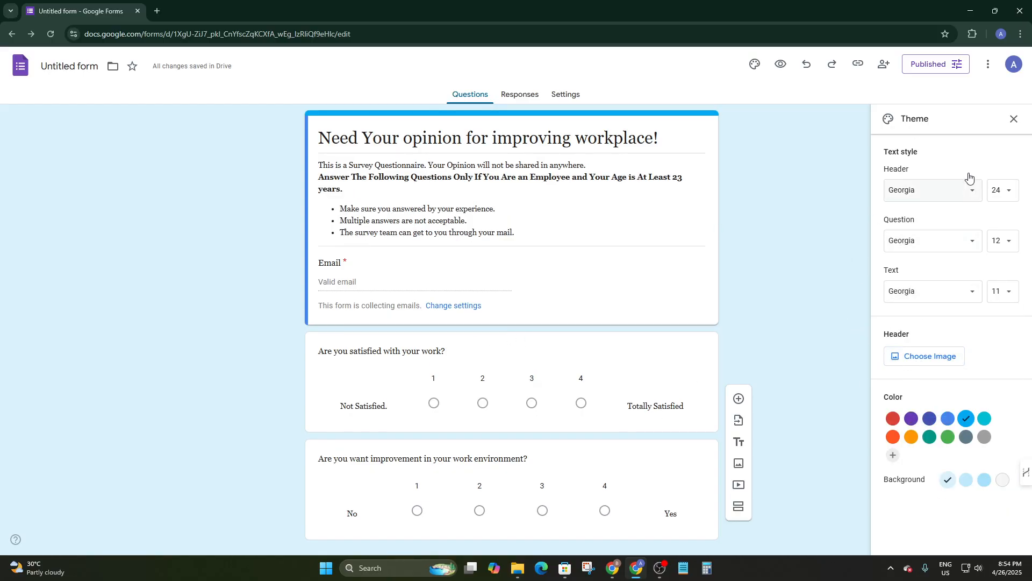
{"action": "left_click", "coordinate": [1013, 119]}
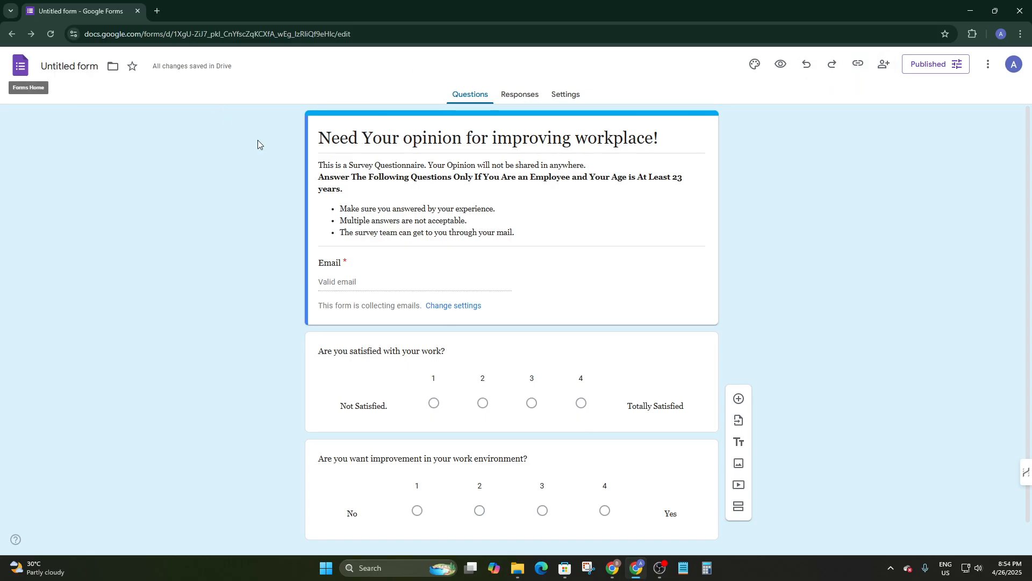
Step: Rename the untitled form file to match its heading, "Need Your opinion for improving workplace!"
{"action": "left_click", "coordinate": [415, 142]}
{"action": "double_click", "coordinate": [415, 141]}
{"action": "triple_click", "coordinate": [416, 141]}
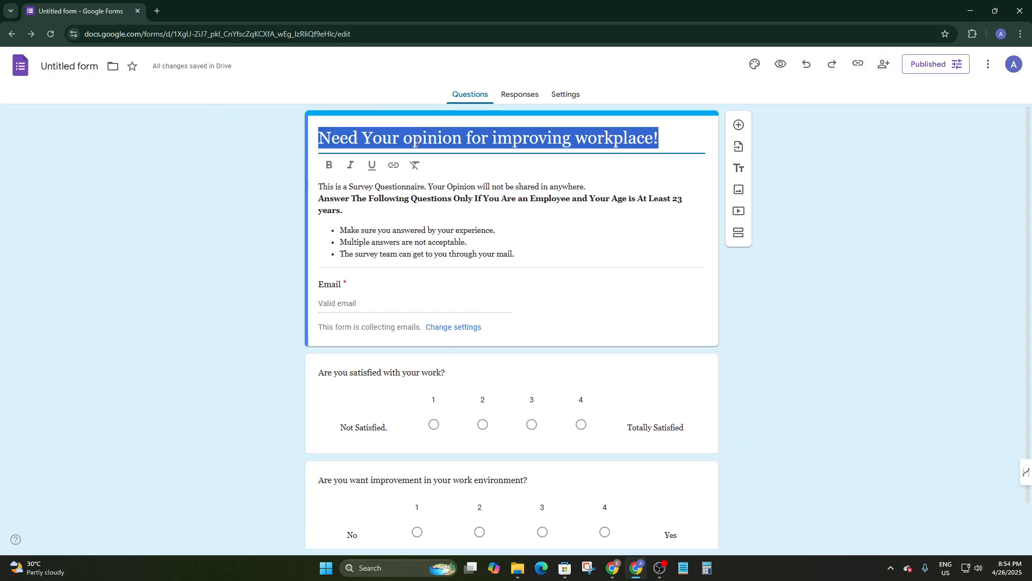
{"action": "left_click", "coordinate": [77, 67]}
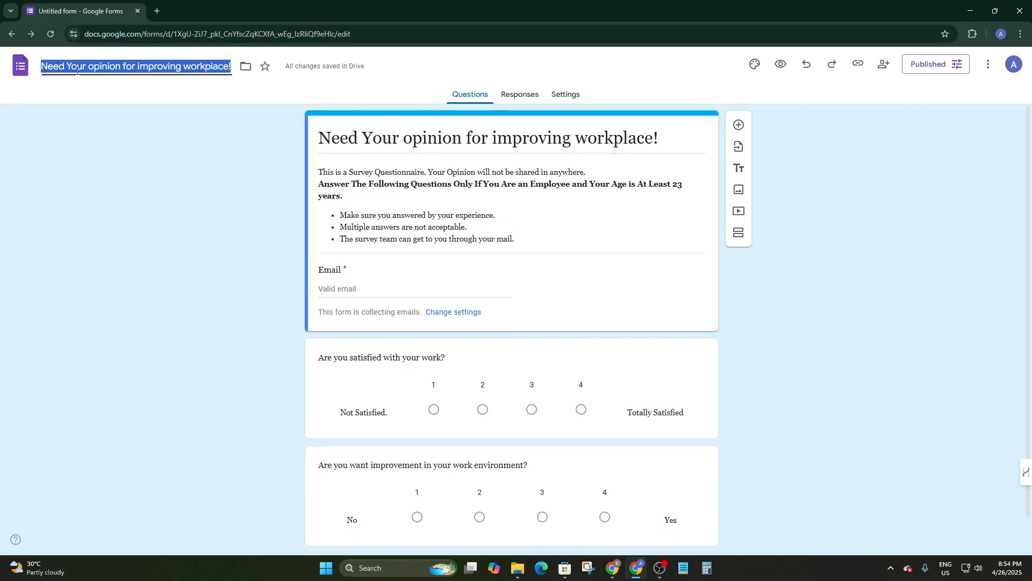
{"action": "left_click", "coordinate": [129, 140]}
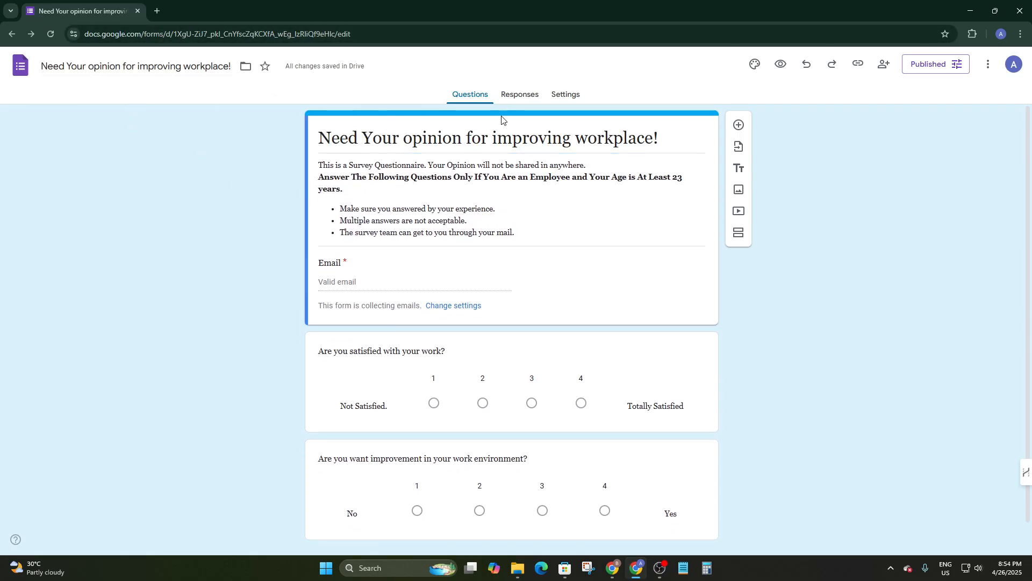
Step: Review the form's sharing choices for editor view and responder view, and copy the responder link
{"action": "left_click", "coordinate": [883, 67]}
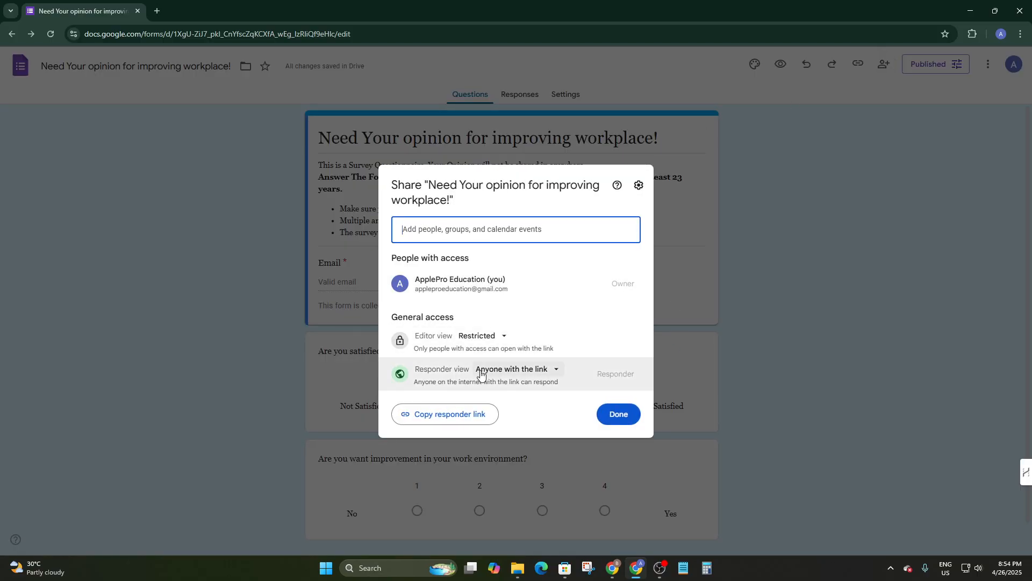
{"action": "left_click", "coordinate": [475, 337]}
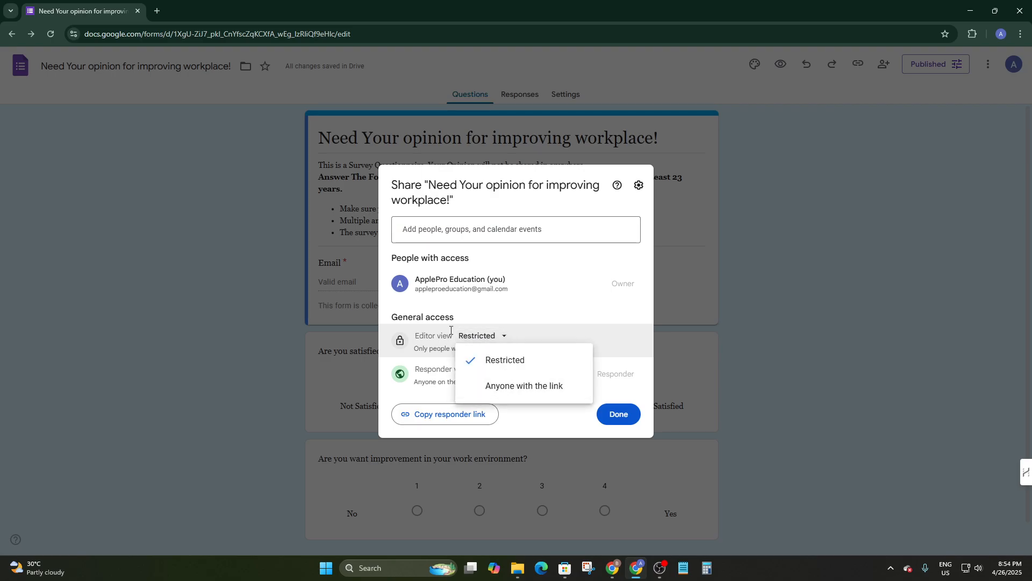
{"action": "left_click", "coordinate": [521, 316]}
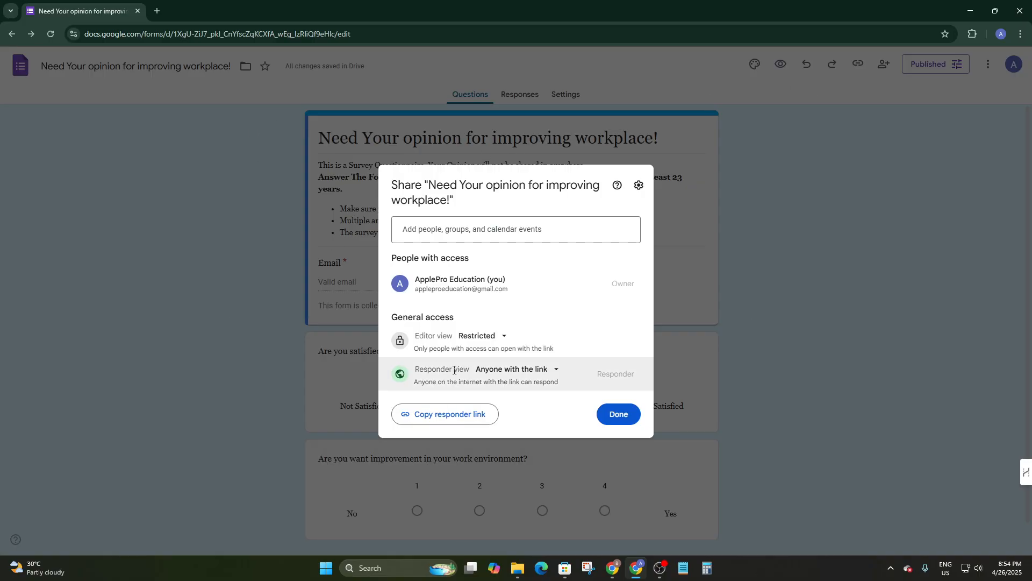
{"action": "left_click", "coordinate": [510, 372]}
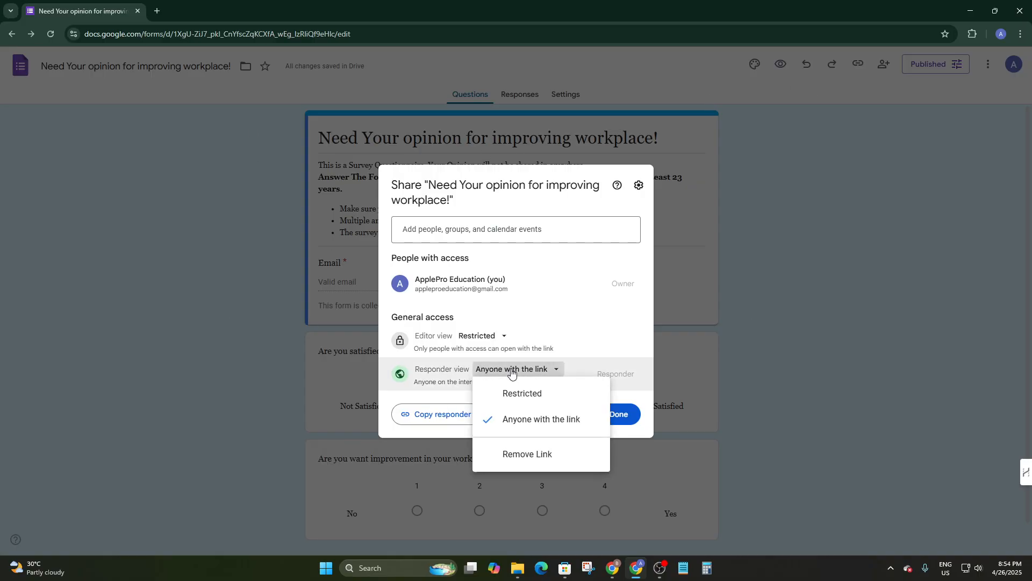
{"action": "left_click", "coordinate": [510, 372]}
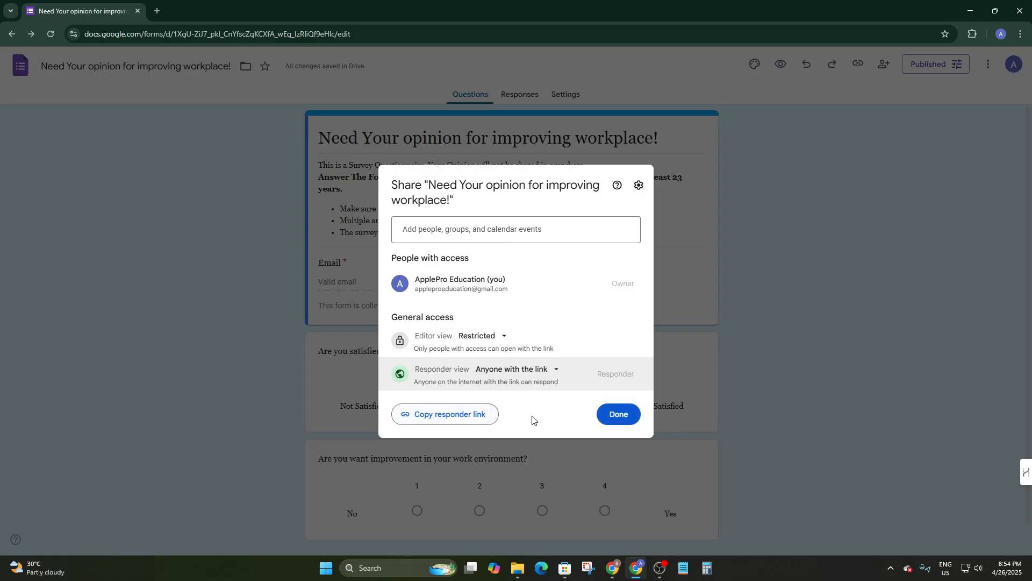
{"action": "left_click", "coordinate": [481, 414]}
{"action": "left_click", "coordinate": [601, 411]}
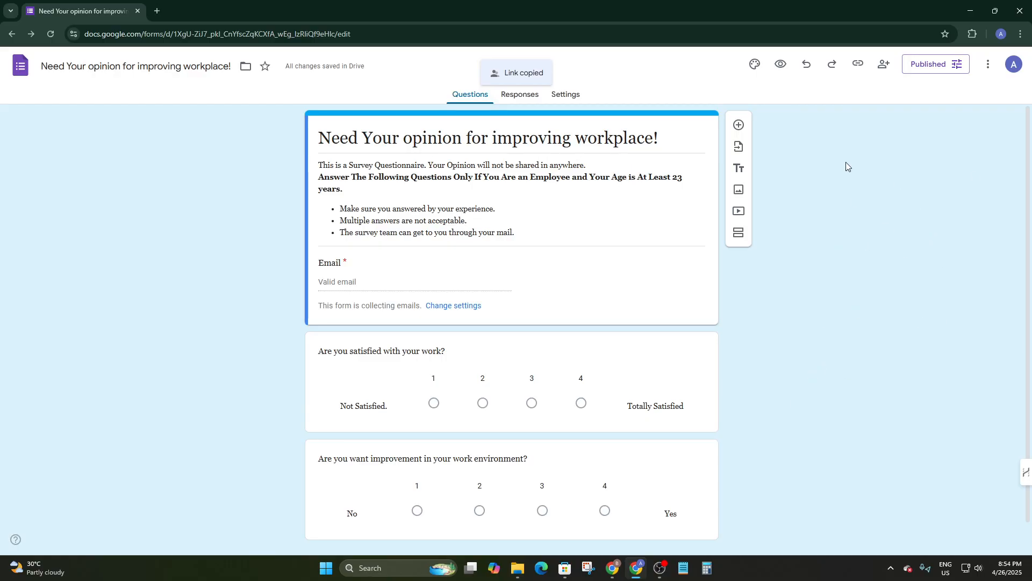
Step: Open the copied responder link in a new browser tab and view the live form
{"action": "scroll", "coordinate": [652, 237], "scroll_direction": "down", "scroll_amount": 1}
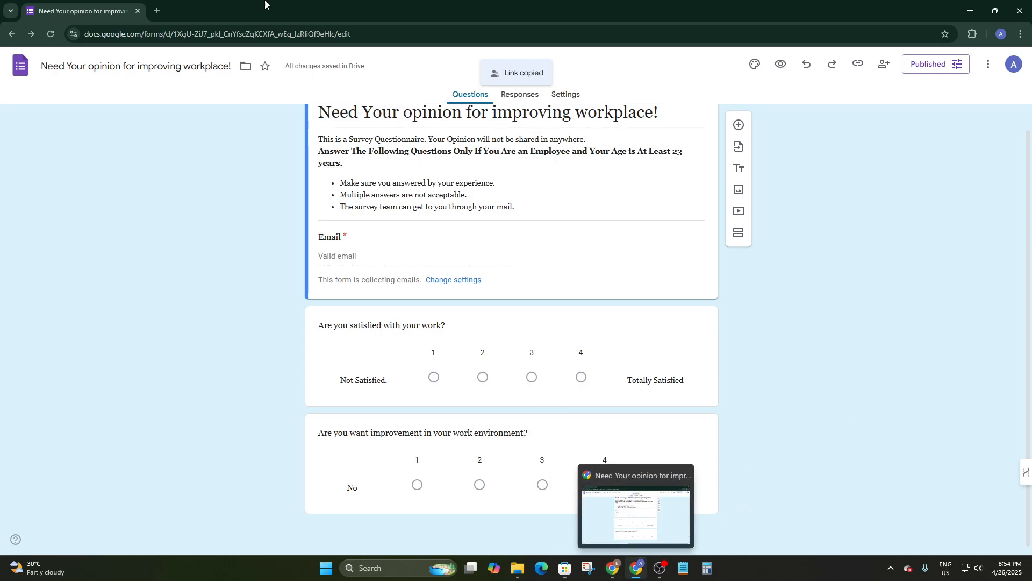
{"action": "left_click", "coordinate": [156, 10]}
{"action": "left_click", "coordinate": [195, 39]}
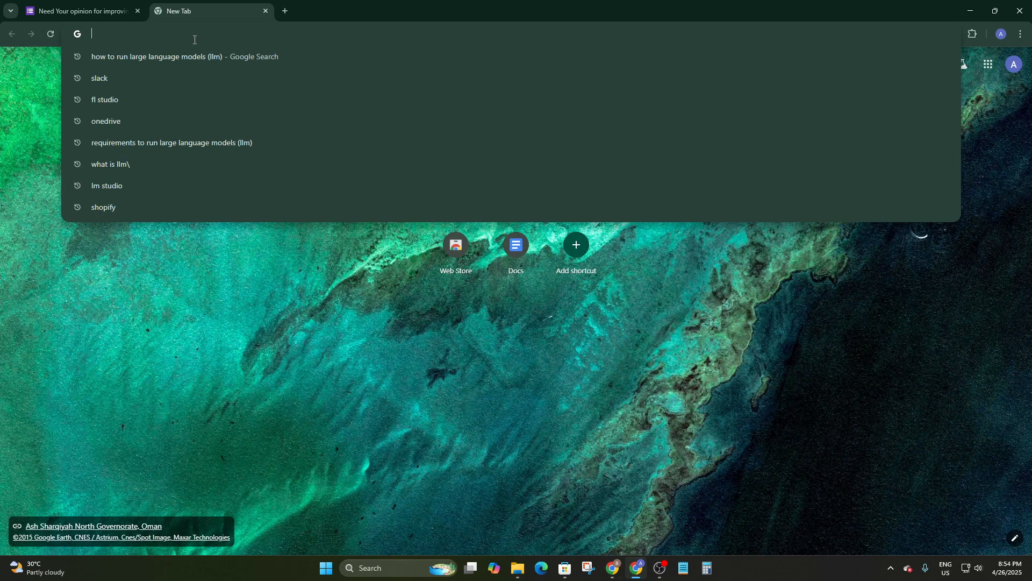
{"action": "key", "text": "ctrl+v"}
{"action": "key", "text": "Return"}
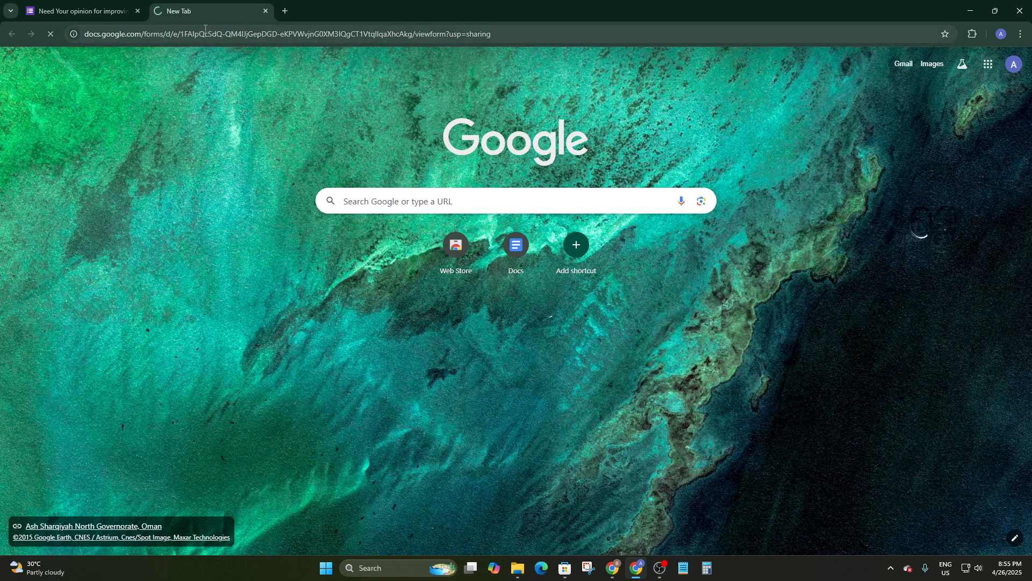
{"action": "scroll", "coordinate": [496, 502], "scroll_direction": "down", "scroll_amount": 1}
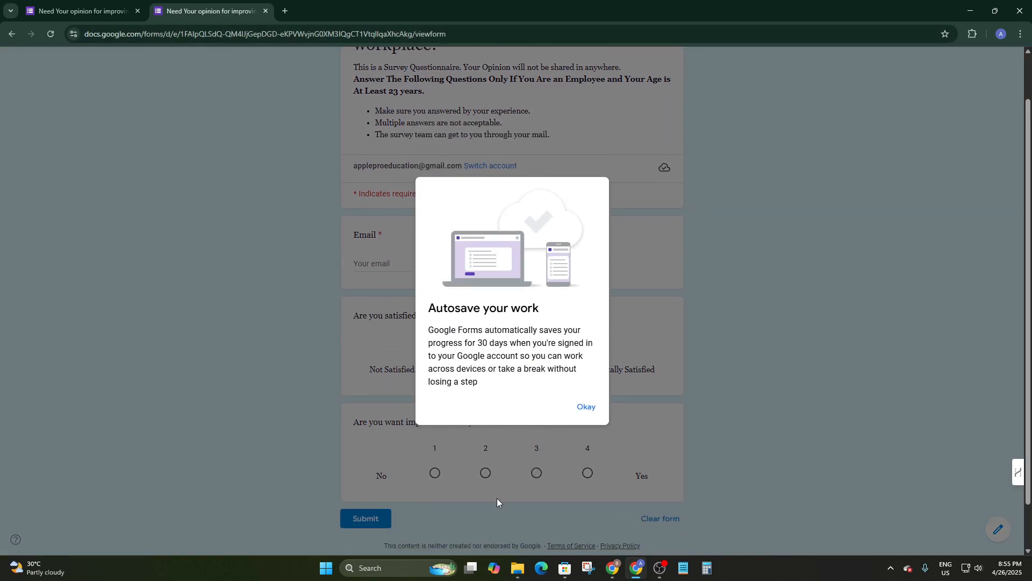
Step: Dismiss the autosave notice and fill in the required email field with the signed-in account's e-mail address copied from the form header
{"action": "left_click", "coordinate": [584, 407]}
{"action": "scroll", "coordinate": [394, 264], "scroll_direction": "up", "scroll_amount": 1}
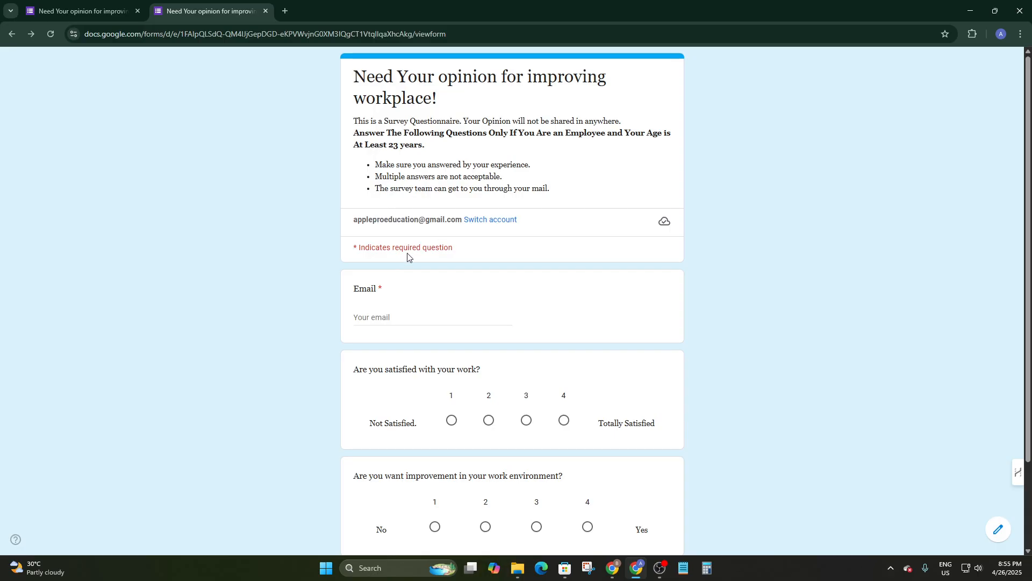
{"action": "scroll", "coordinate": [395, 295], "scroll_direction": "down", "scroll_amount": 1}
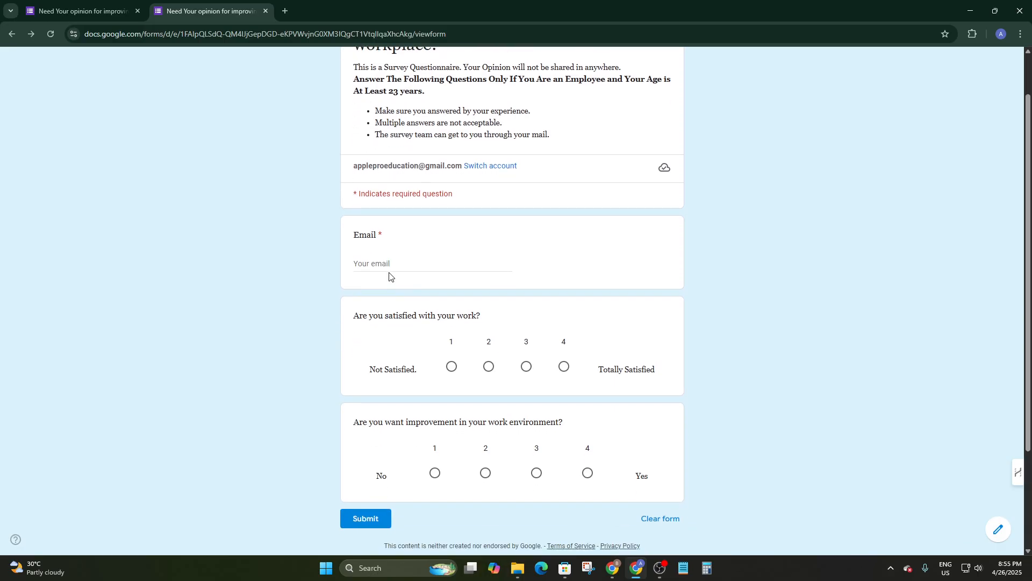
{"action": "left_click", "coordinate": [380, 258]}
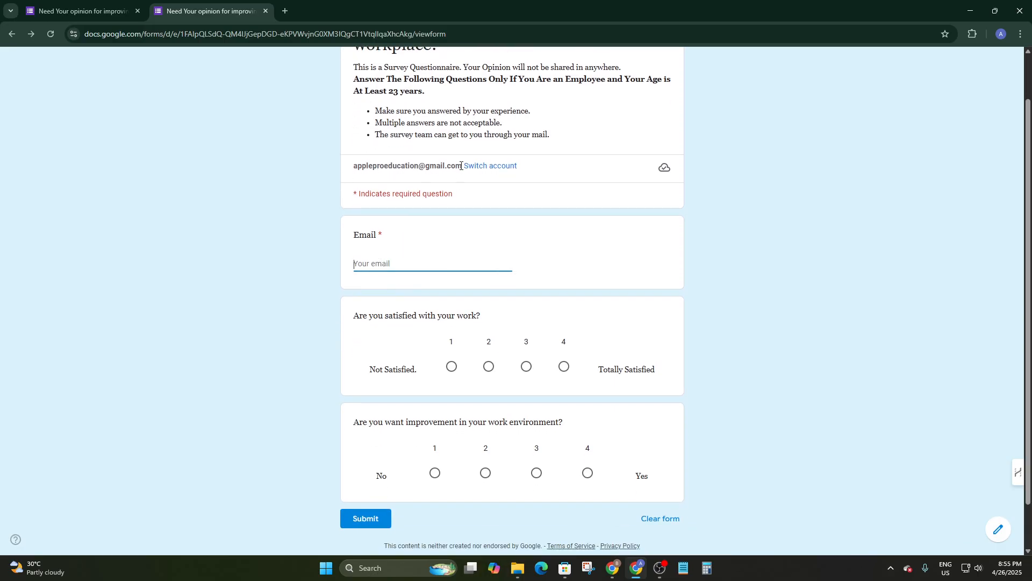
{"action": "left_click_drag", "start_coordinate": [460, 167], "coordinate": [292, 150]}
{"action": "left_click", "coordinate": [299, 149]}
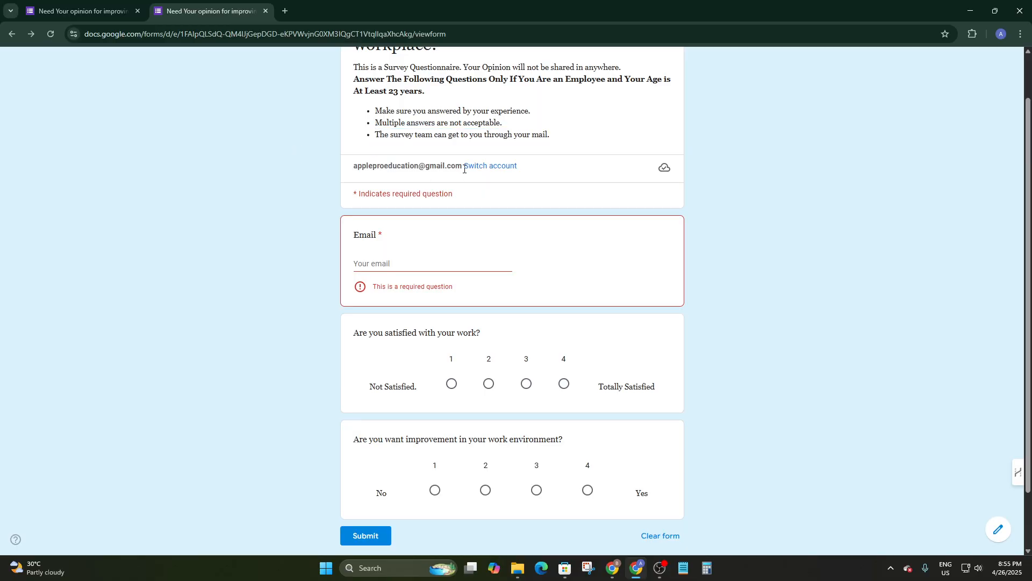
{"action": "double_click", "coordinate": [434, 167]}
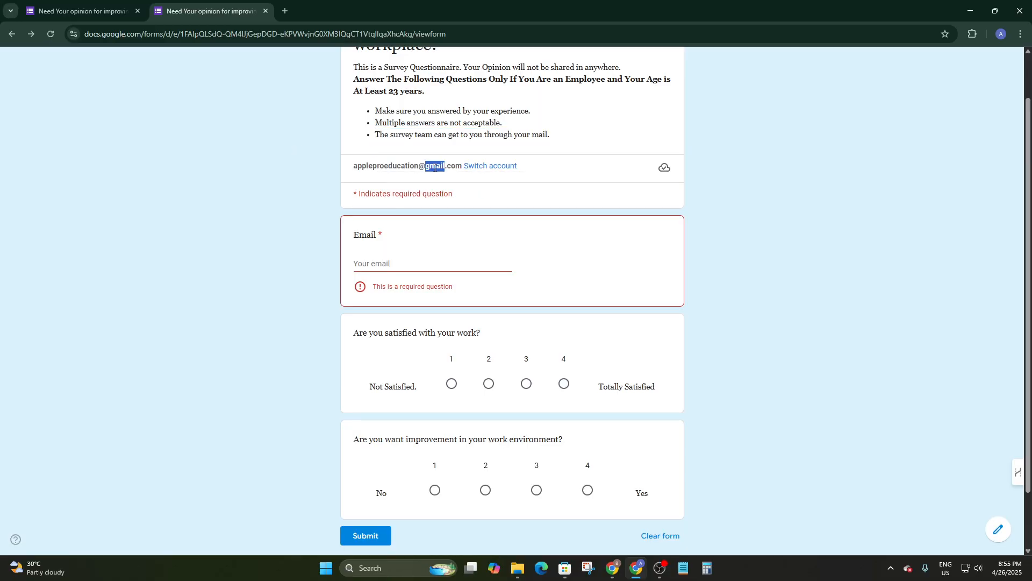
{"action": "left_click", "coordinate": [463, 164]}
{"action": "left_click_drag", "start_coordinate": [453, 168], "coordinate": [355, 176]}
{"action": "left_click", "coordinate": [379, 263]}
{"action": "key", "text": "ctrl+v"}
Step: Rate both the work satisfaction and the work environment improvement questions 3, and submit the response
{"action": "scroll", "coordinate": [590, 269], "scroll_direction": "down", "scroll_amount": 1}
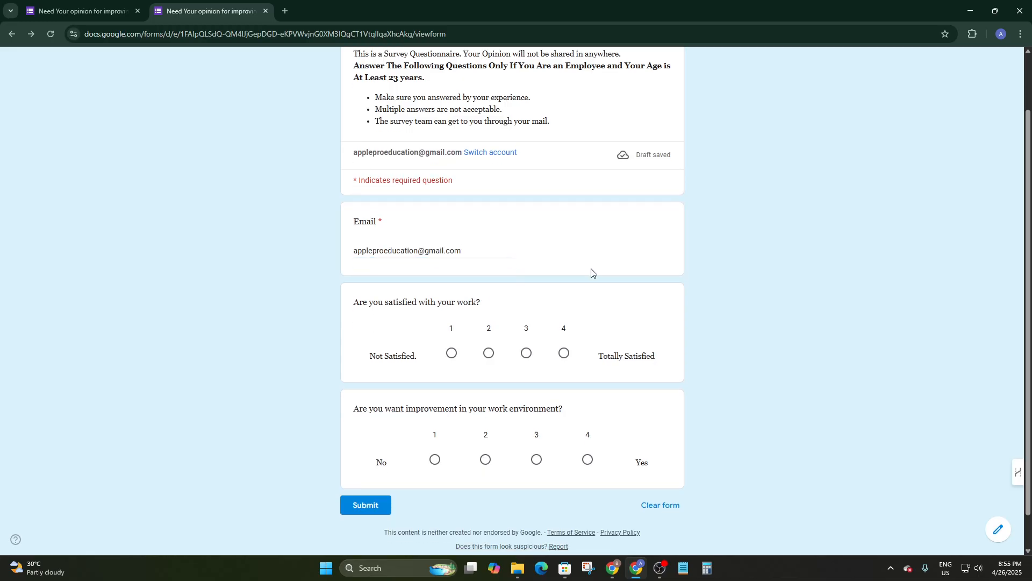
{"action": "left_click", "coordinate": [563, 316]}
{"action": "scroll", "coordinate": [564, 320], "scroll_direction": "down", "scroll_amount": 1}
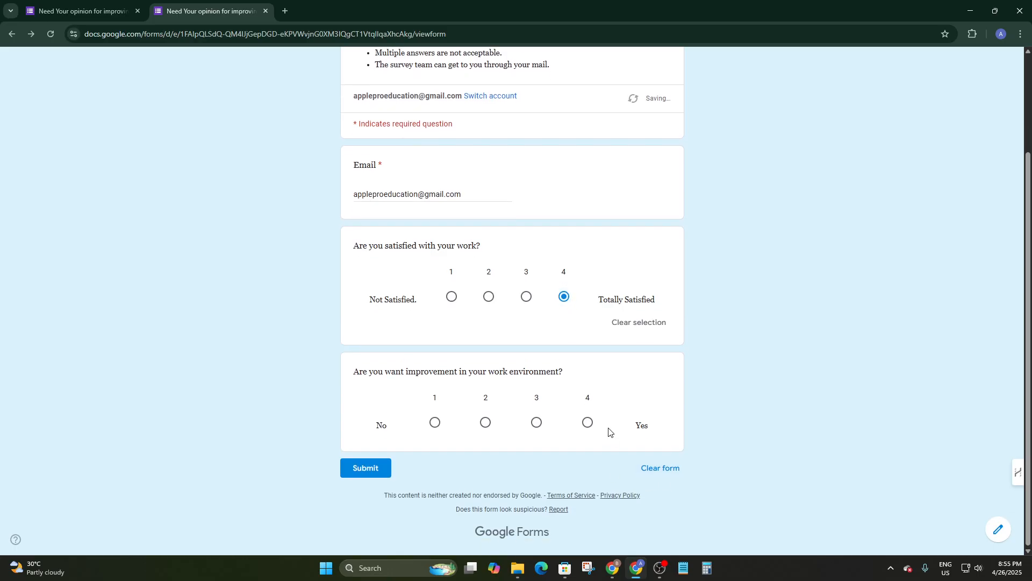
{"action": "left_click", "coordinate": [593, 426]}
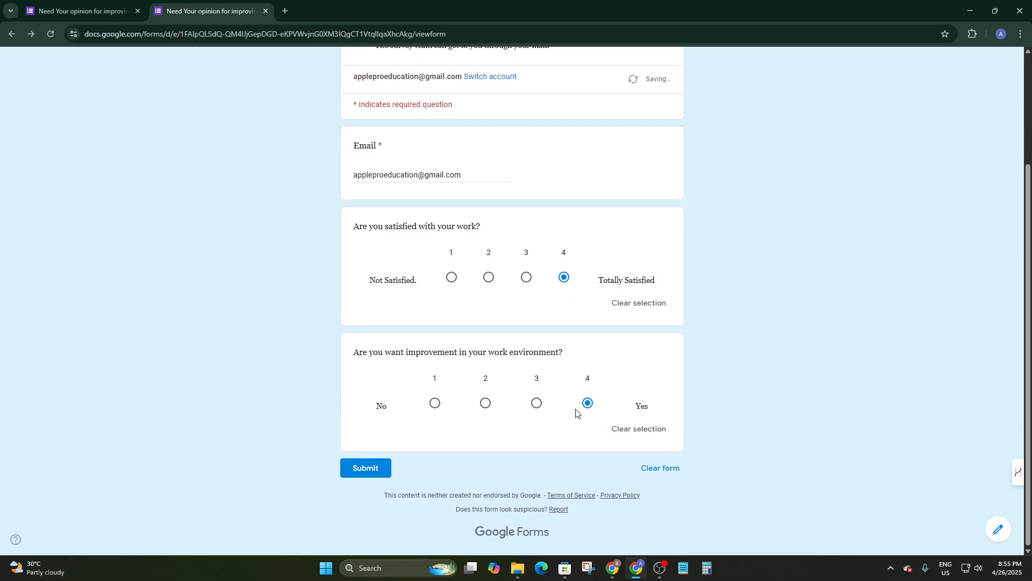
{"action": "left_click", "coordinate": [526, 277]}
{"action": "left_click", "coordinate": [536, 402]}
{"action": "left_click", "coordinate": [352, 471]}
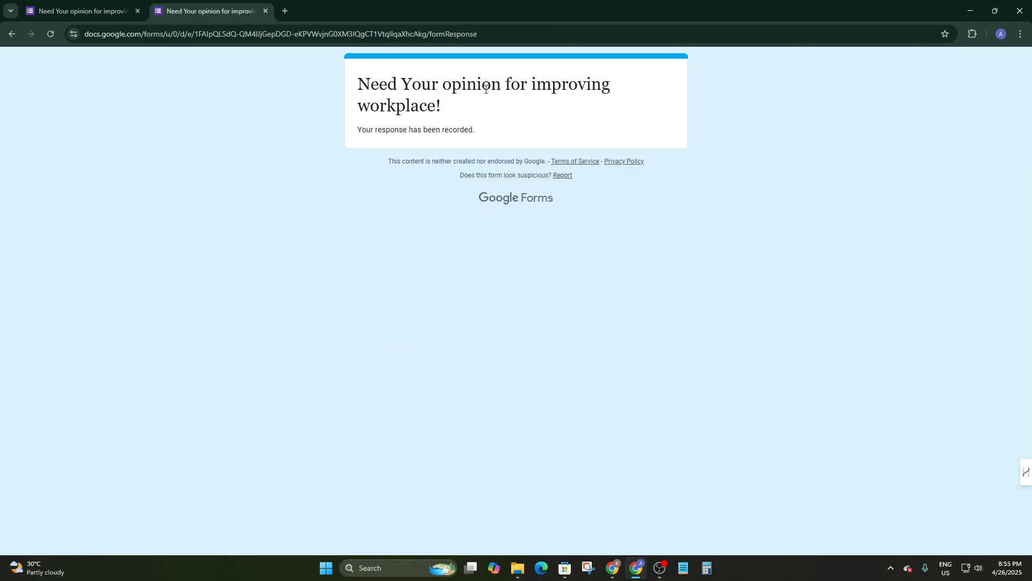
Step: Review the summary of the submitted response and its charts in the form editor, and return to the form's questions
{"action": "left_click", "coordinate": [81, 4]}
{"action": "left_click", "coordinate": [513, 95]}
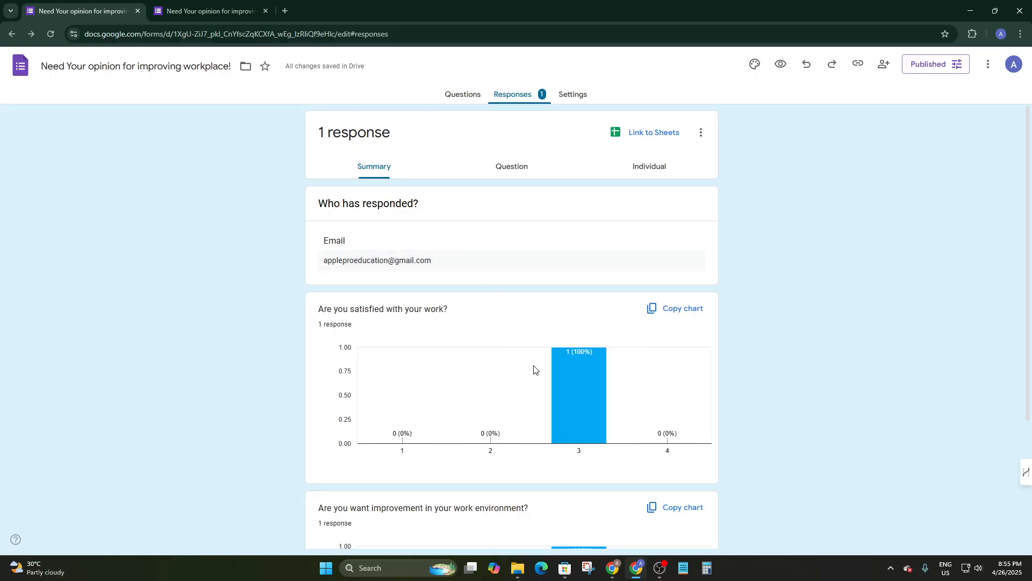
{"action": "scroll", "coordinate": [538, 365], "scroll_direction": "down", "scroll_amount": 1}
{"action": "scroll", "coordinate": [549, 322], "scroll_direction": "down", "scroll_amount": 2}
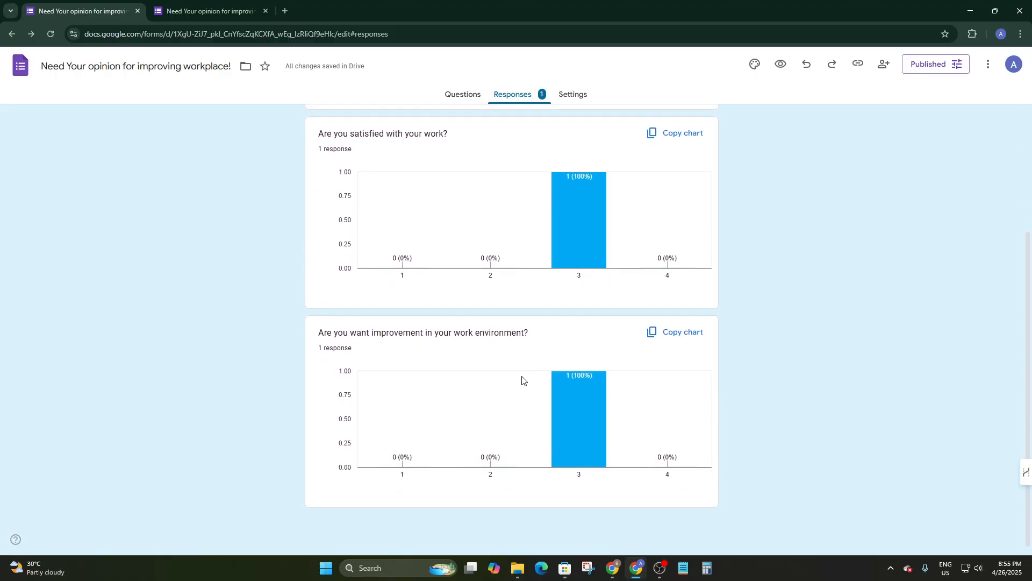
{"action": "scroll", "coordinate": [581, 322], "scroll_direction": "up", "scroll_amount": 2}
{"action": "scroll", "coordinate": [553, 248], "scroll_direction": "up", "scroll_amount": 1}
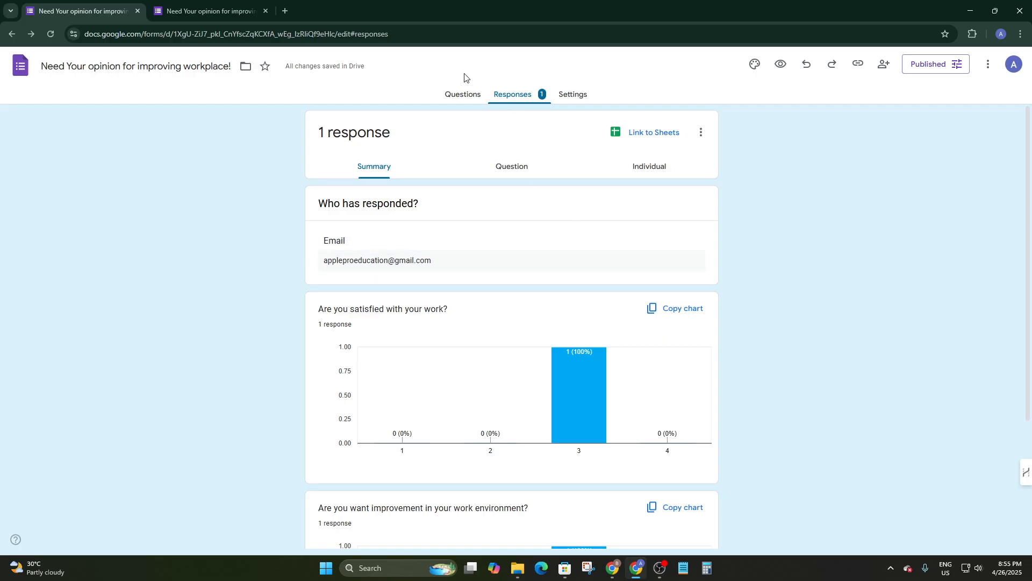
{"action": "left_click", "coordinate": [462, 94]}
{"action": "scroll", "coordinate": [878, 349], "scroll_direction": "down", "scroll_amount": 1}
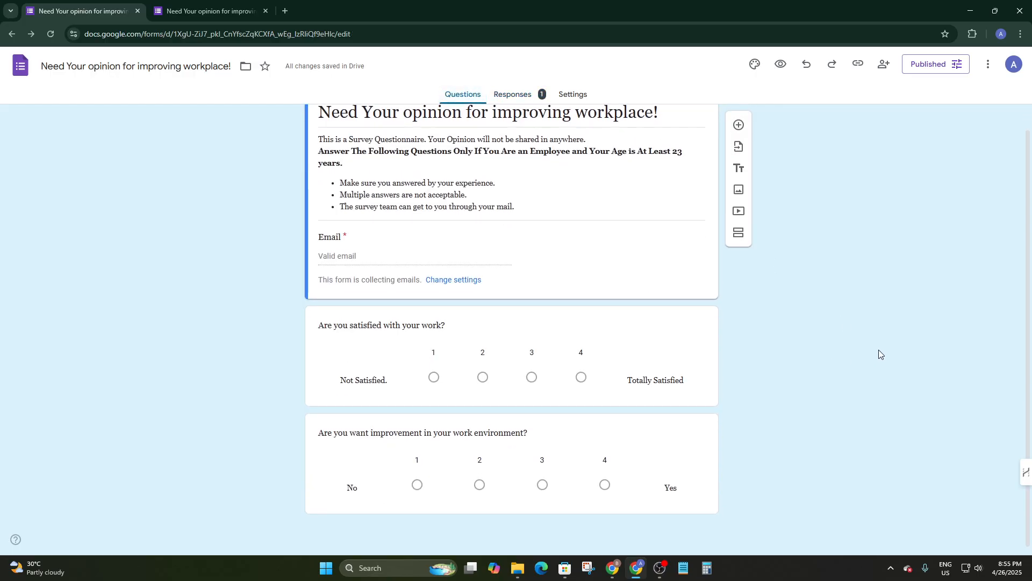